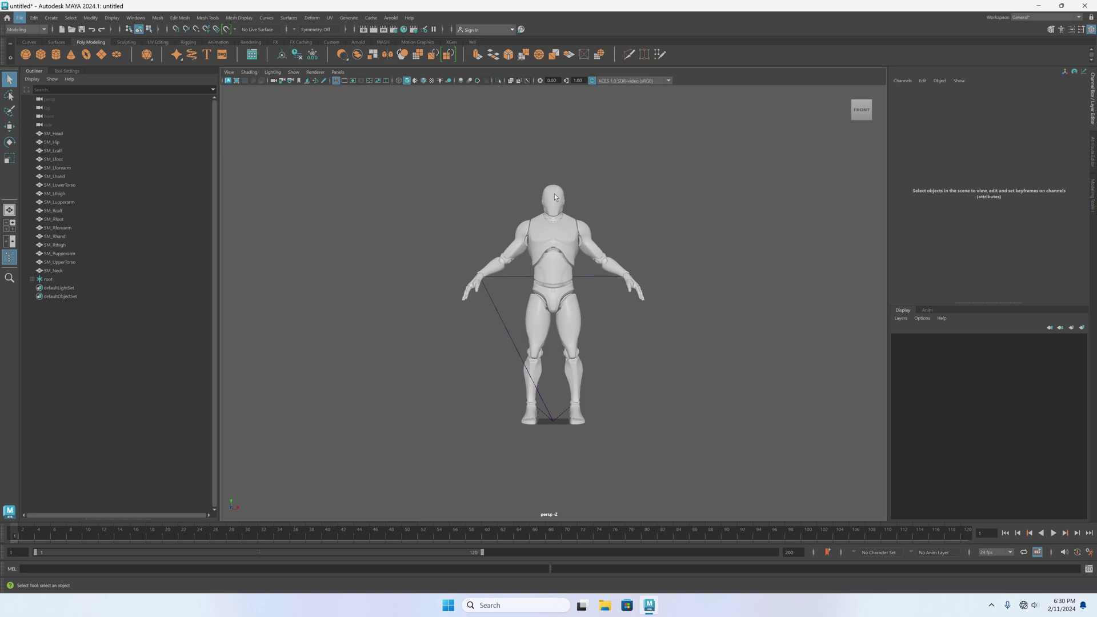
# Frame the whole mannequin from the front and examine how its body is divided into segments
pyautogui.scroll(3, 554, 197)
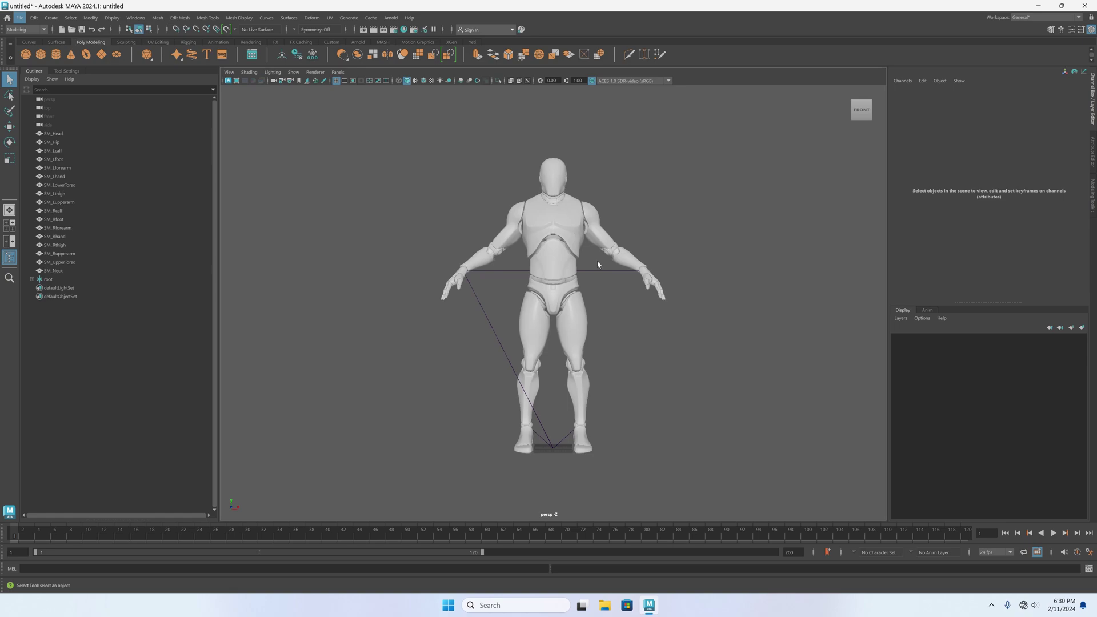
pyautogui.moveTo(642, 348)
pyautogui.keyDown('alt'); pyautogui.mouseDown()
pyautogui.moveTo(628, 321)
pyautogui.moveTo(632, 339)
pyautogui.mouseUp(); pyautogui.keyUp('alt')
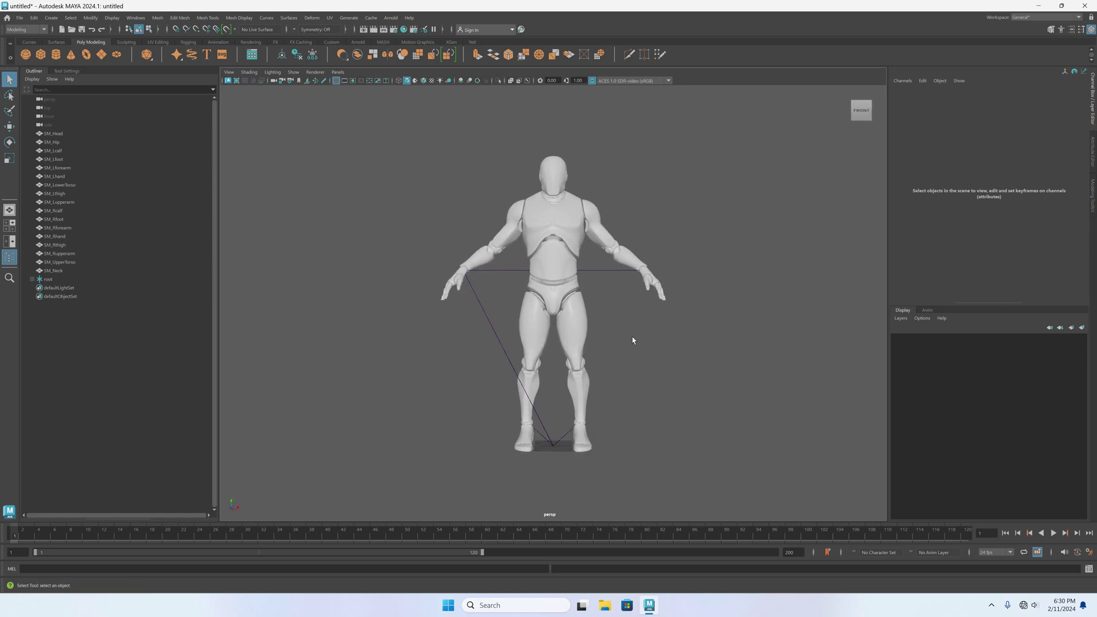
pyautogui.keyDown('alt'); pyautogui.moveTo(632, 341); pyautogui.dragTo(612, 320, button='middle'); pyautogui.keyUp('alt')
pyautogui.moveTo(612, 320)
pyautogui.keyDown('alt'); pyautogui.mouseDown()
pyautogui.moveTo(612, 335)
pyautogui.moveTo(627, 325)
pyautogui.moveTo(612, 337)
pyautogui.mouseUp(); pyautogui.keyUp('alt')
pyautogui.keyDown('alt'); pyautogui.moveTo(611, 328); pyautogui.dragTo(594, 321, button='middle'); pyautogui.keyUp('alt')
pyautogui.scroll(4, 596, 319)
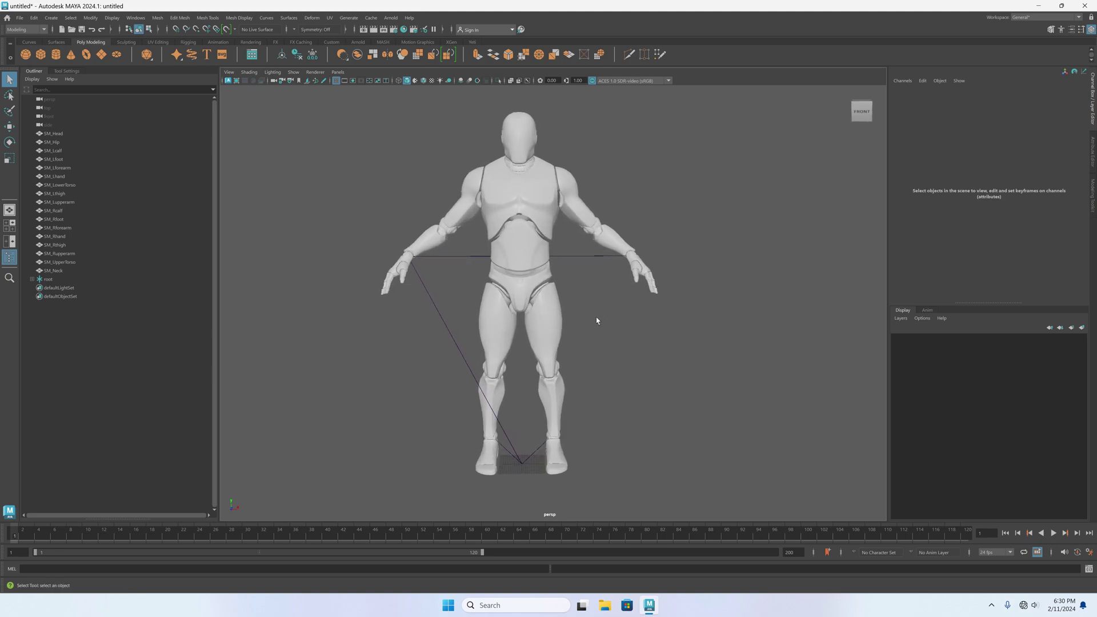
pyautogui.scroll(2, 585, 314)
pyautogui.keyDown('alt'); pyautogui.moveTo(589, 327); pyautogui.dragTo(595, 332); pyautogui.keyUp('alt')
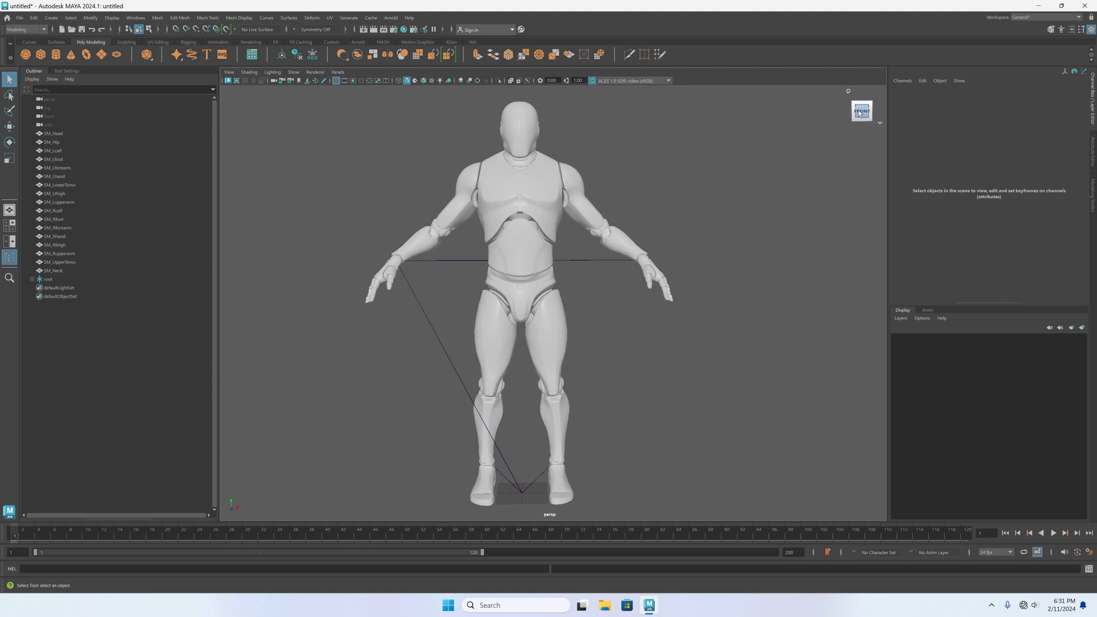
pyautogui.scroll(-3, 570, 308)
pyautogui.scroll(5, 570, 304)
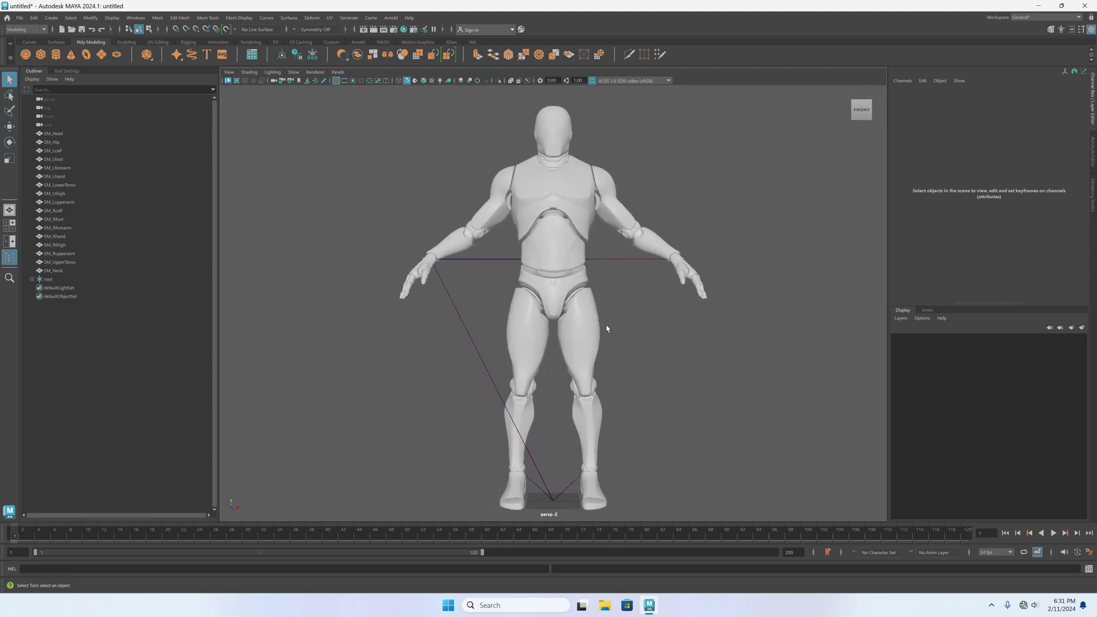
pyautogui.keyDown('alt'); pyautogui.moveTo(623, 322); pyautogui.dragTo(620, 327, button='middle'); pyautogui.keyUp('alt')
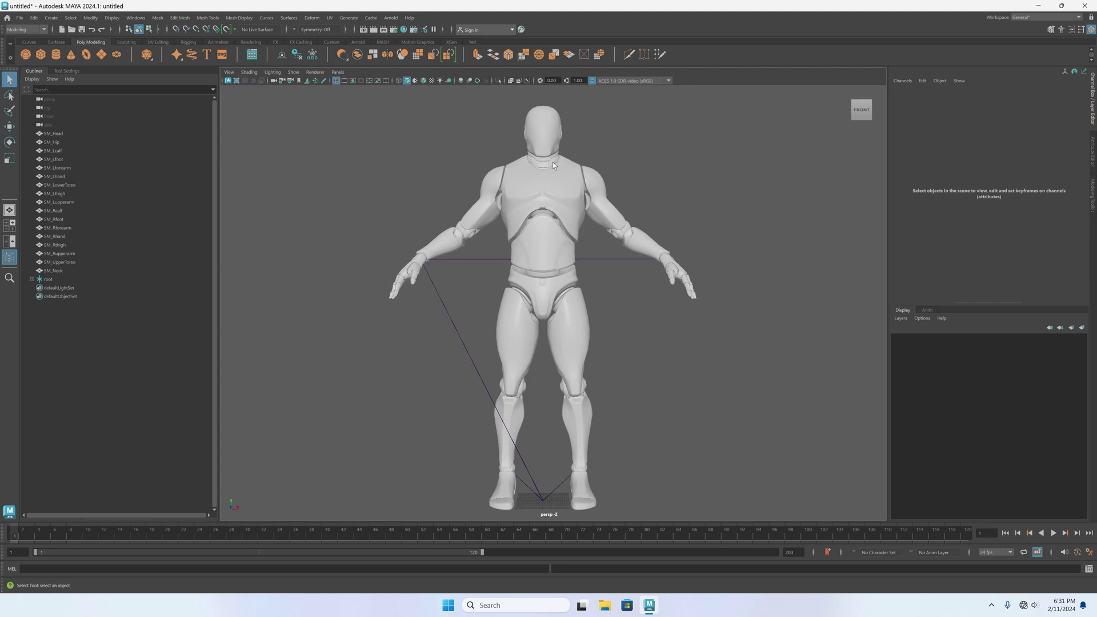
# Select individual body parts, including the head, left upper arm and left forearm, to inspect the character's separate meshes
pyautogui.click(59, 137)
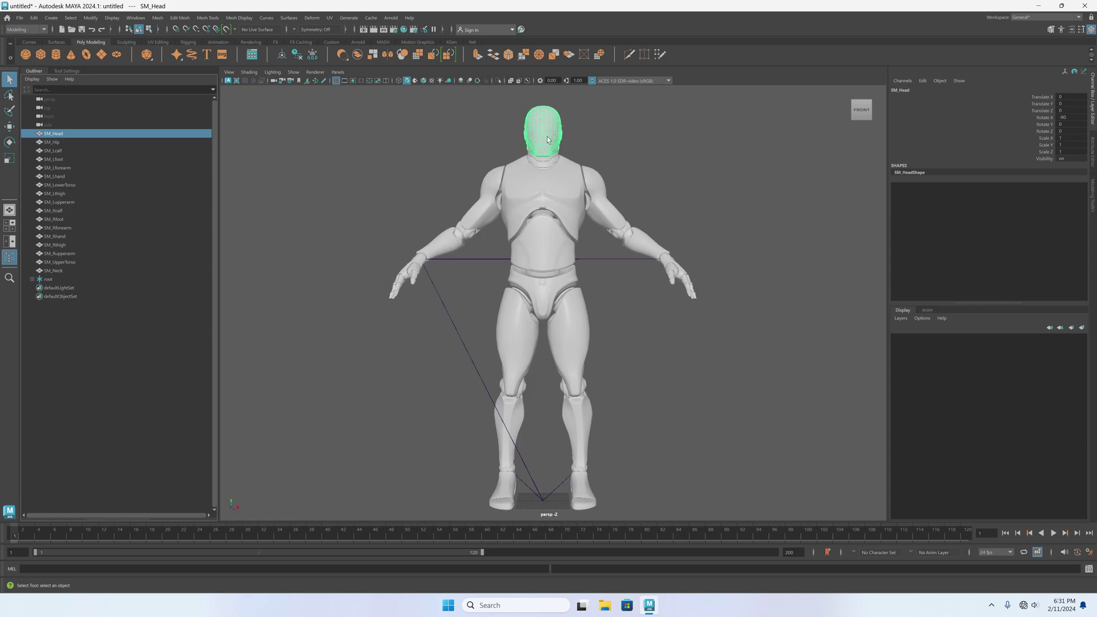
pyautogui.click(495, 183)
pyautogui.click(444, 242)
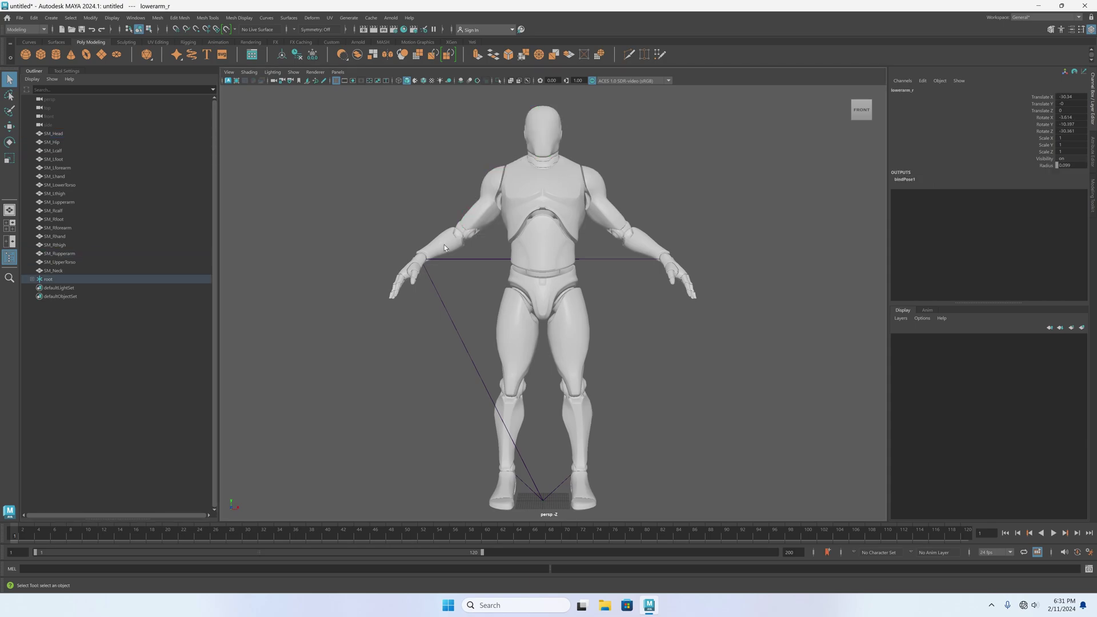
pyautogui.click(432, 246)
pyautogui.click(607, 223)
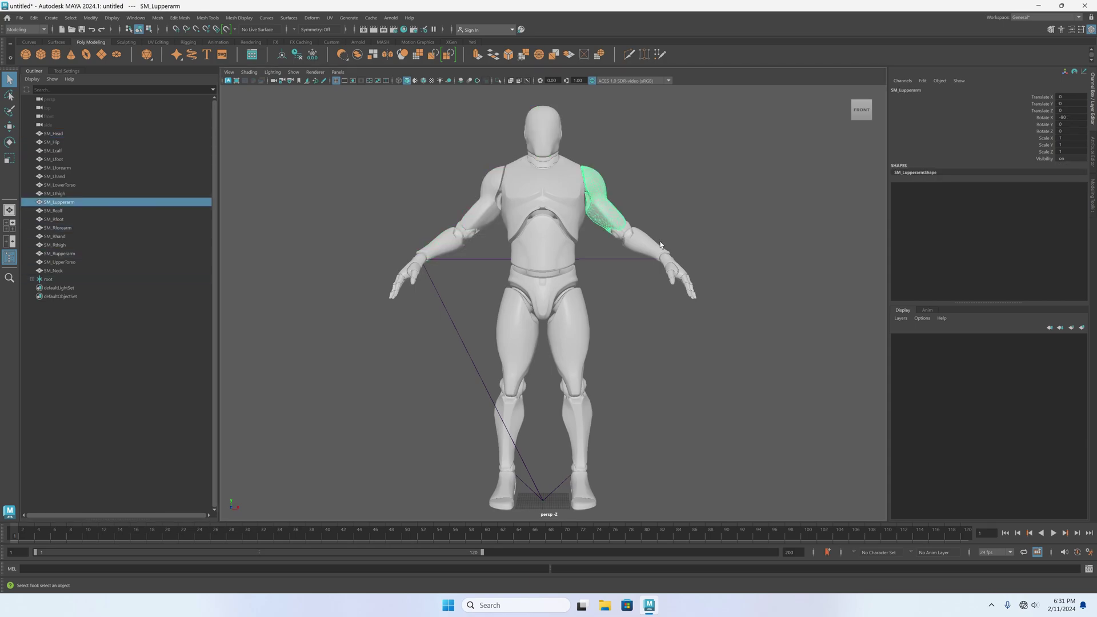
pyautogui.click(633, 243)
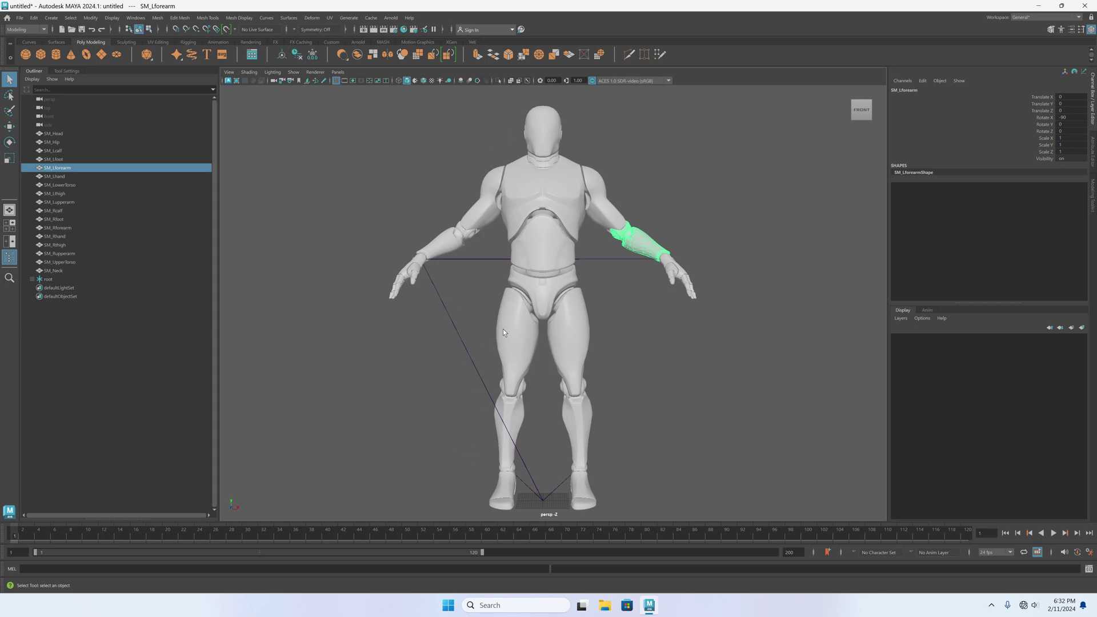
pyautogui.click(543, 142)
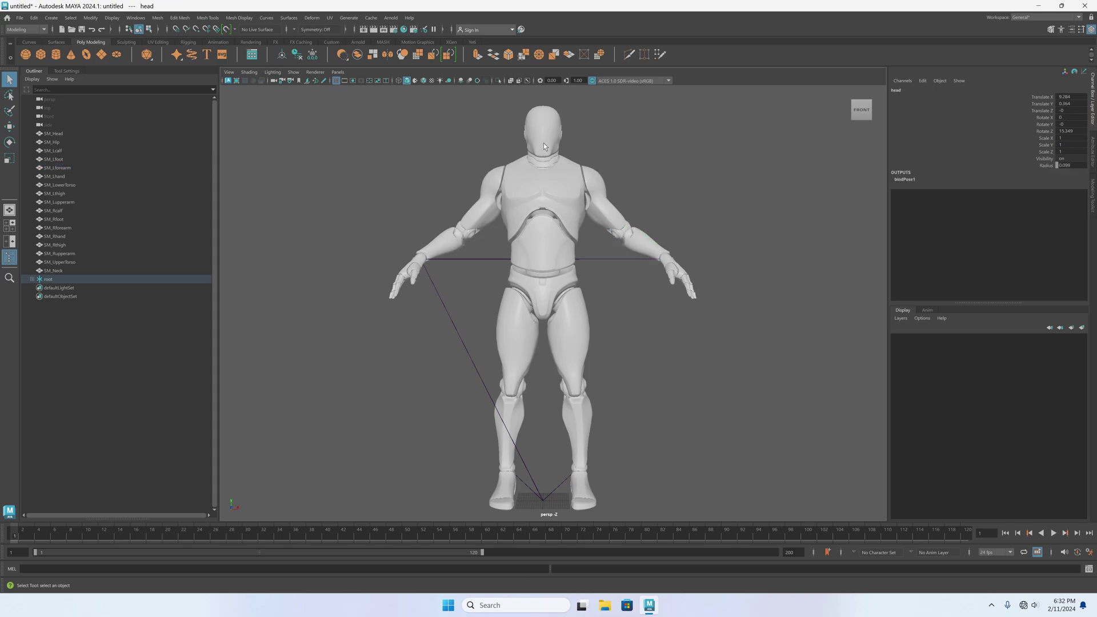
pyautogui.click(541, 145)
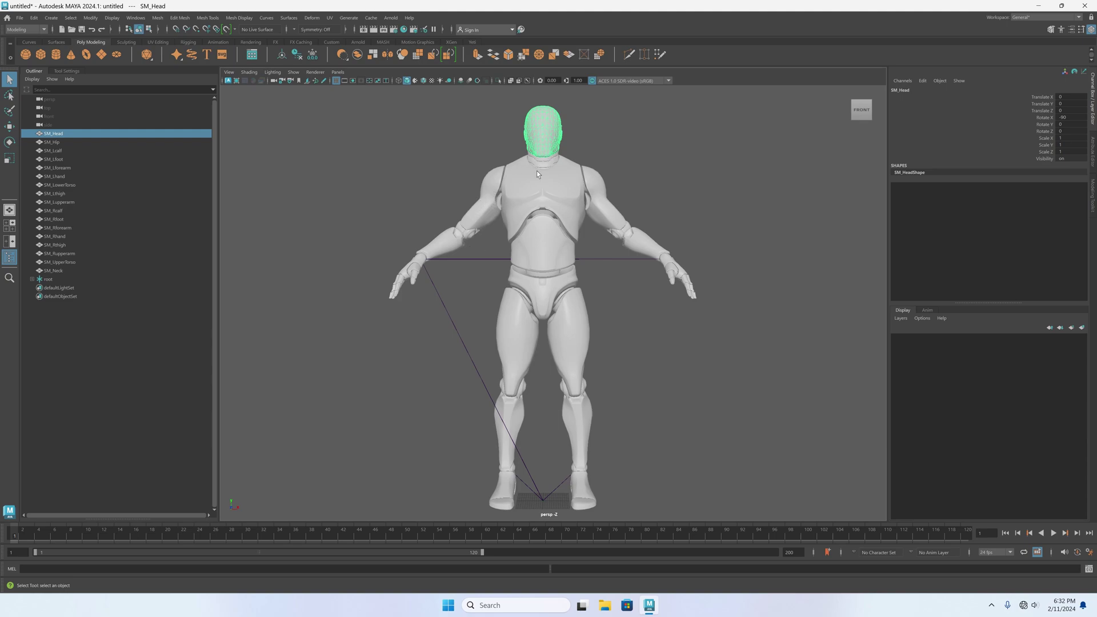
pyautogui.click(158, 18)
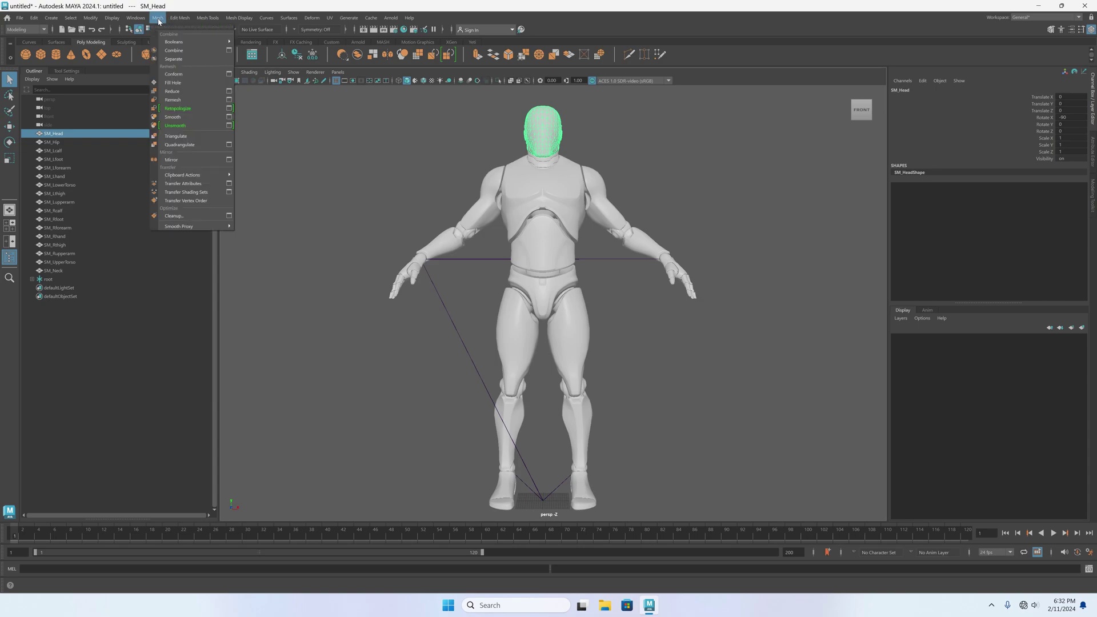
pyautogui.click(158, 19)
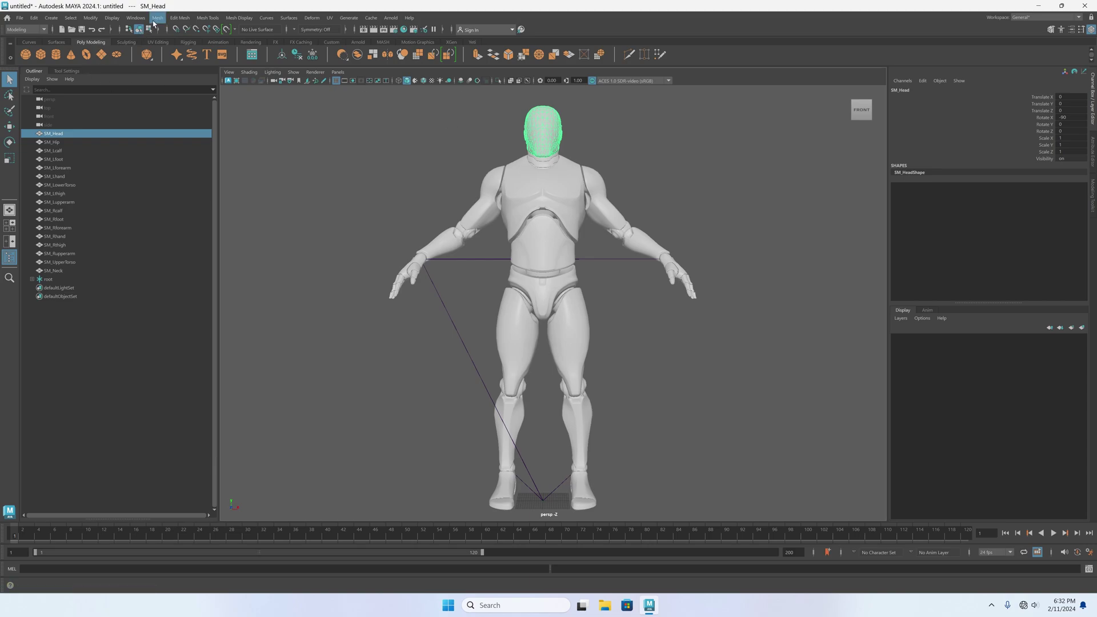
pyautogui.click(155, 22)
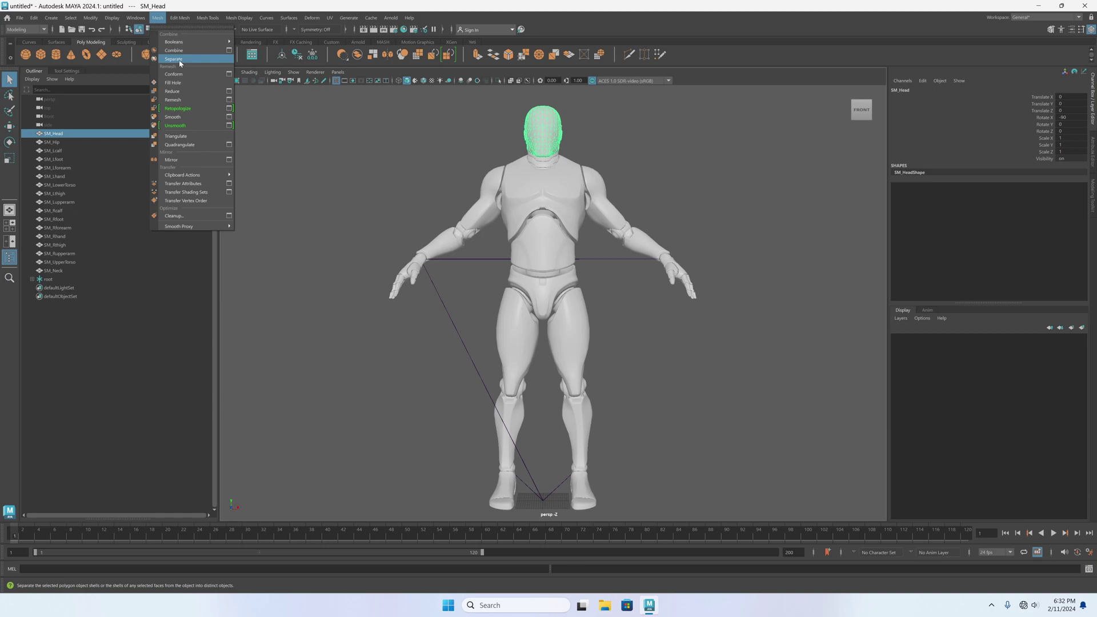
pyautogui.click(158, 19)
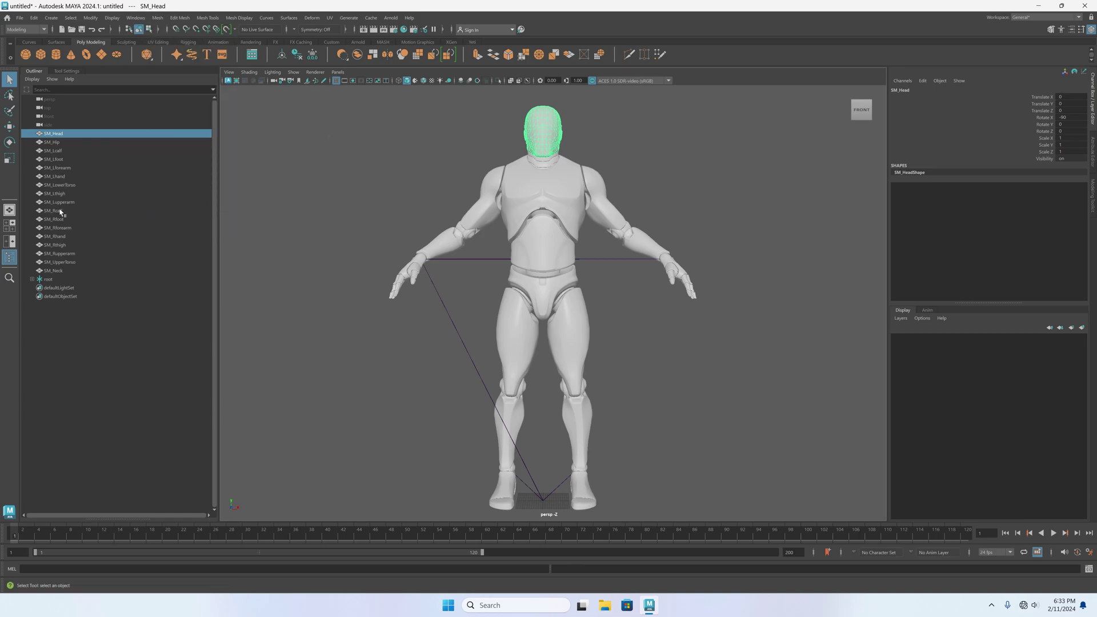
pyautogui.click(113, 19)
# Detach the Edit and Modify command lists as floating windows, placing Modify directly below Edit
pyautogui.moveTo(36, 19)
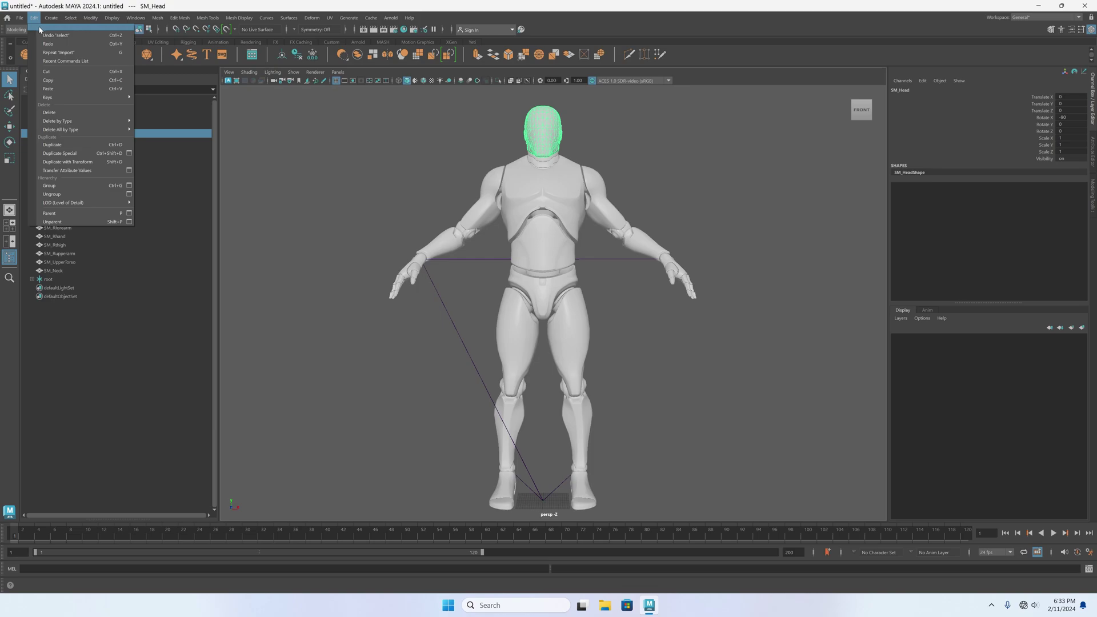
pyautogui.click(39, 28)
pyautogui.moveTo(212, 111); pyautogui.dragTo(240, 96)
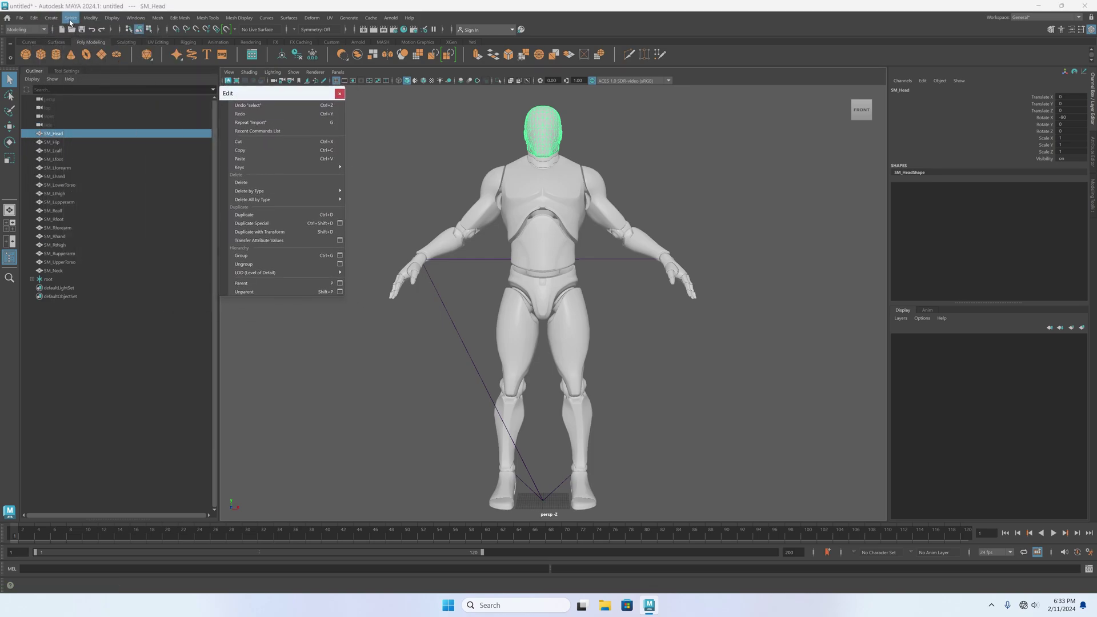
pyautogui.click(91, 22)
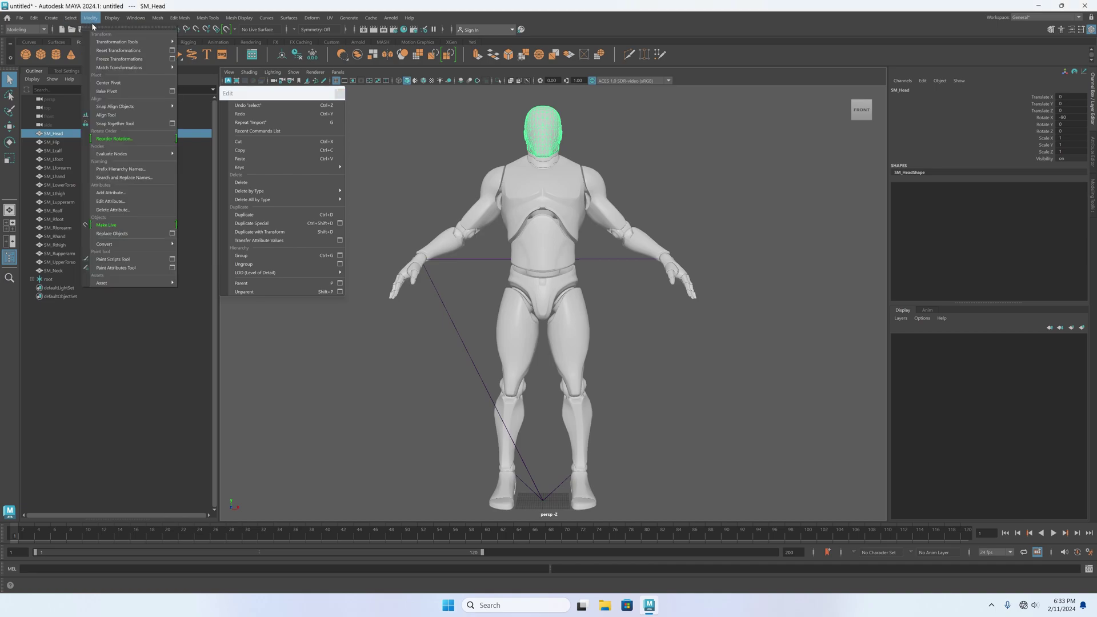
pyautogui.click(109, 28)
pyautogui.moveTo(108, 28); pyautogui.dragTo(245, 303)
# Detach the Match Transformations commands as a floating window beside Modify, and align the Modify window with the Edit window
pyautogui.moveTo(277, 341)
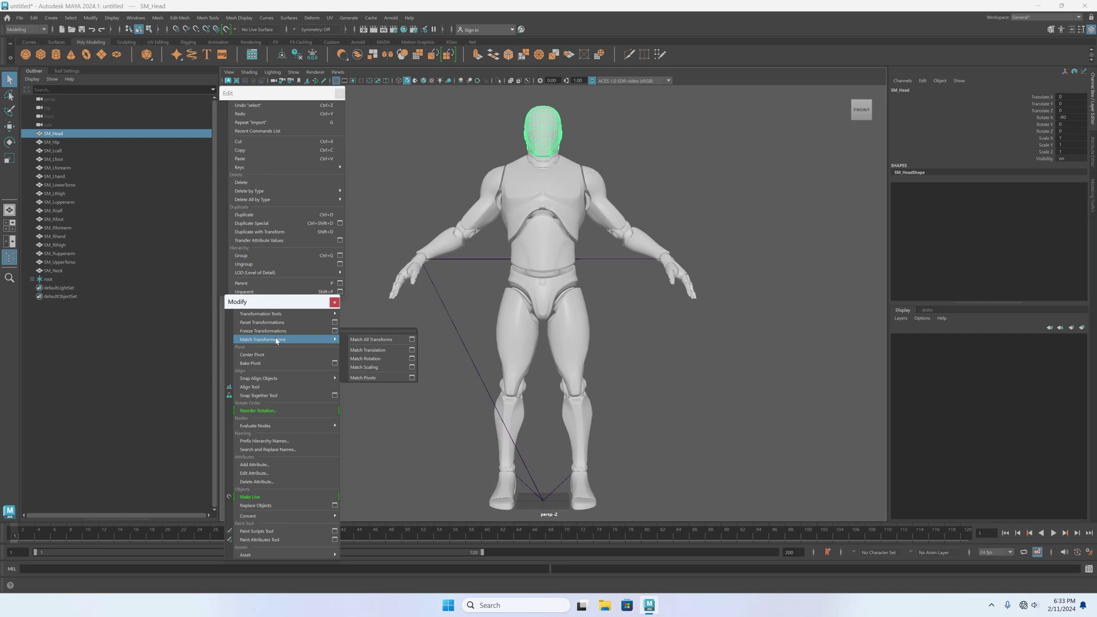
pyautogui.click(378, 330)
pyautogui.moveTo(368, 323); pyautogui.dragTo(379, 336)
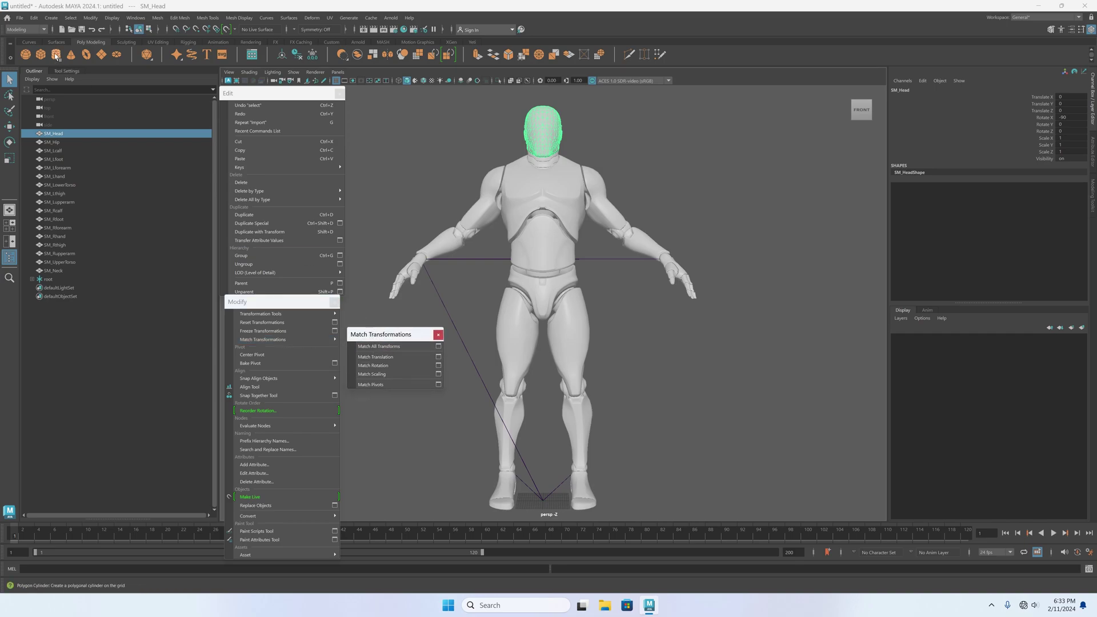
pyautogui.click(34, 18)
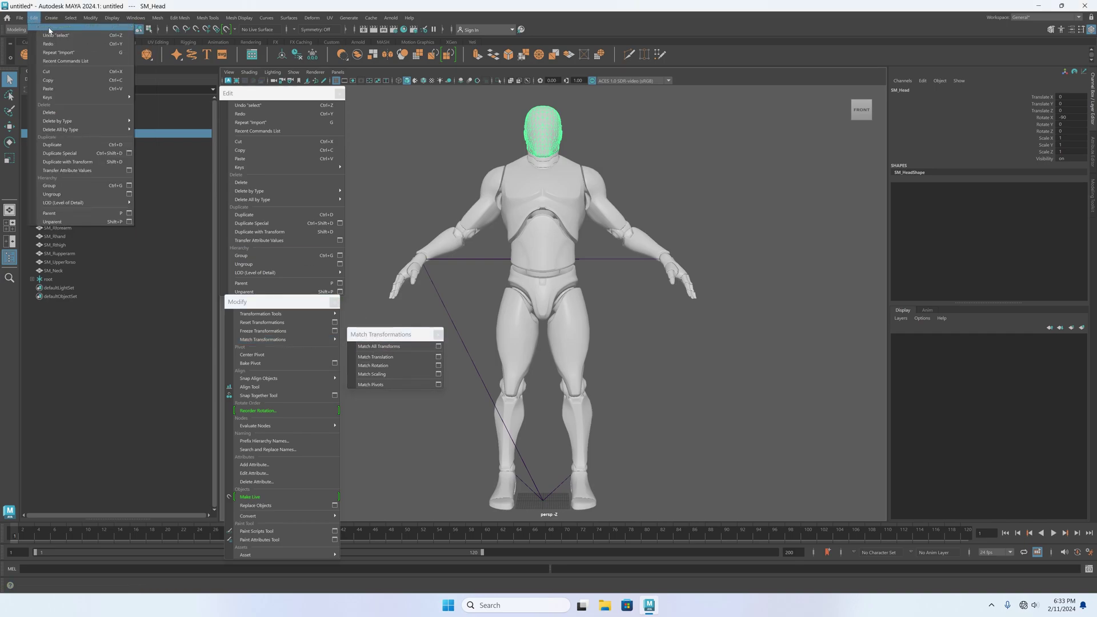
pyautogui.click(90, 18)
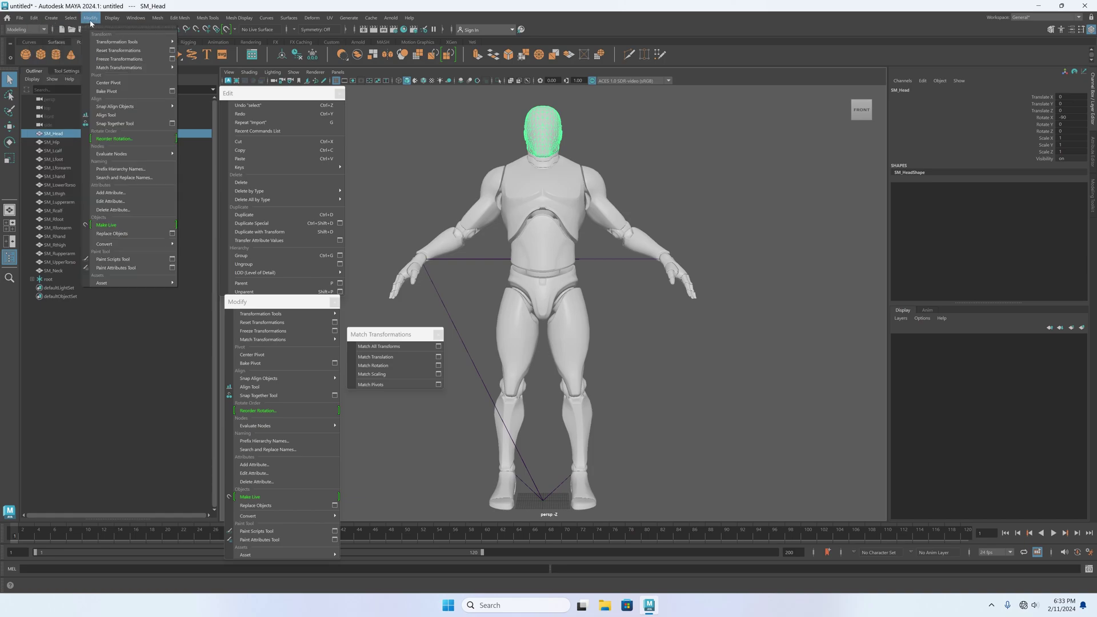
pyautogui.click(283, 340)
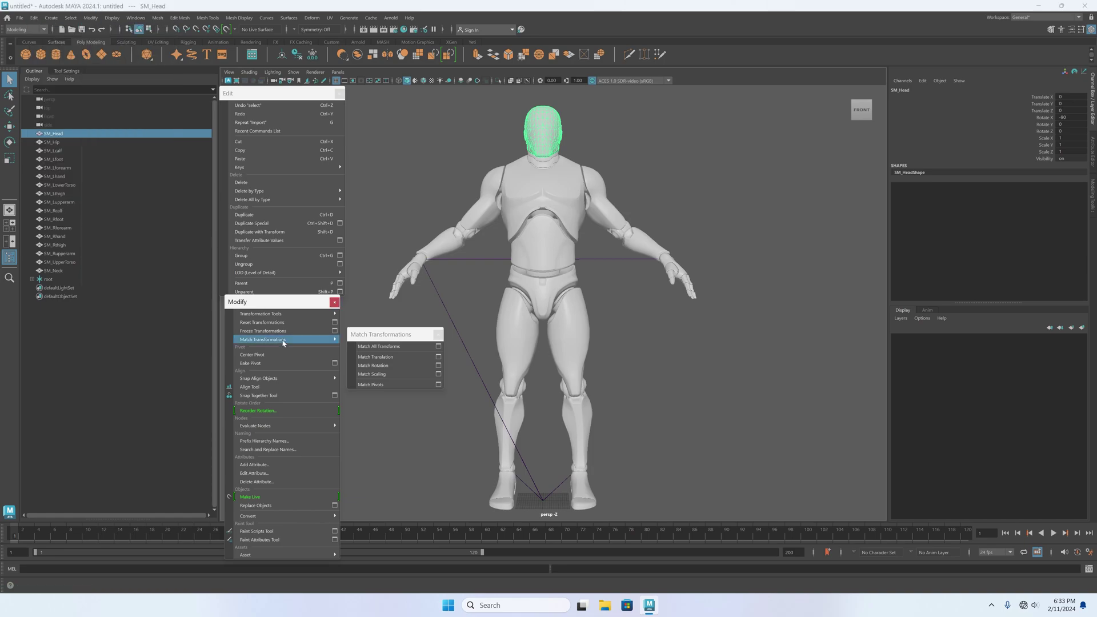
pyautogui.click(272, 306)
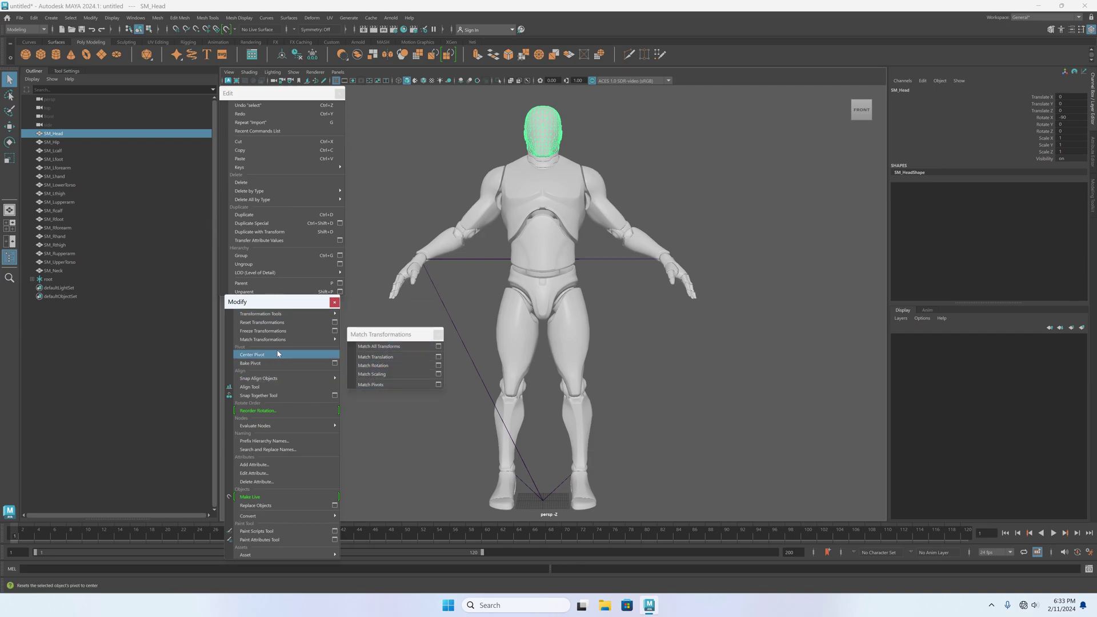
pyautogui.moveTo(289, 307)
pyautogui.mouseDown()
pyautogui.moveTo(289, 320)
pyautogui.moveTo(285, 308)
pyautogui.mouseUp()
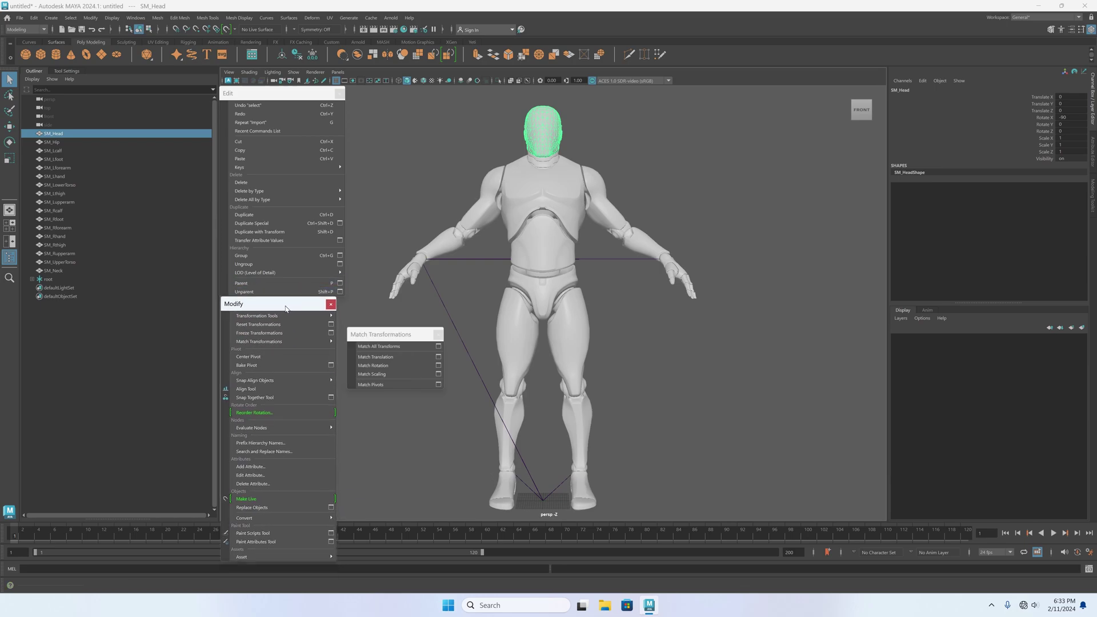
# Review the option settings of the Parent, Unparent, Match Pivots and Freeze Transformations commands without applying them
pyautogui.click(340, 284)
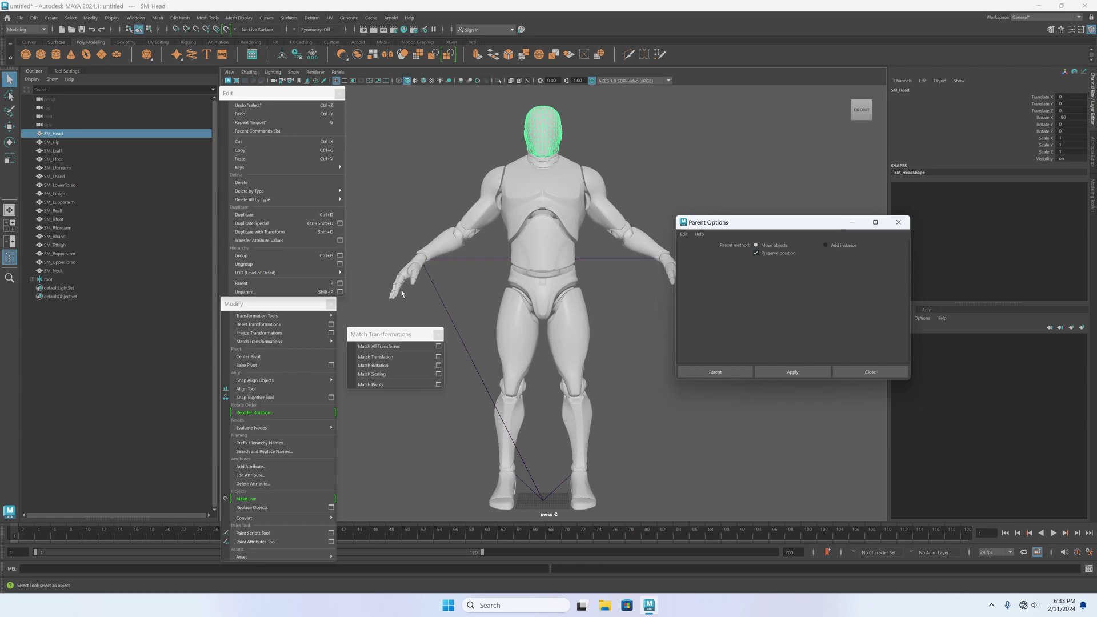
pyautogui.click(340, 292)
pyautogui.click(438, 384)
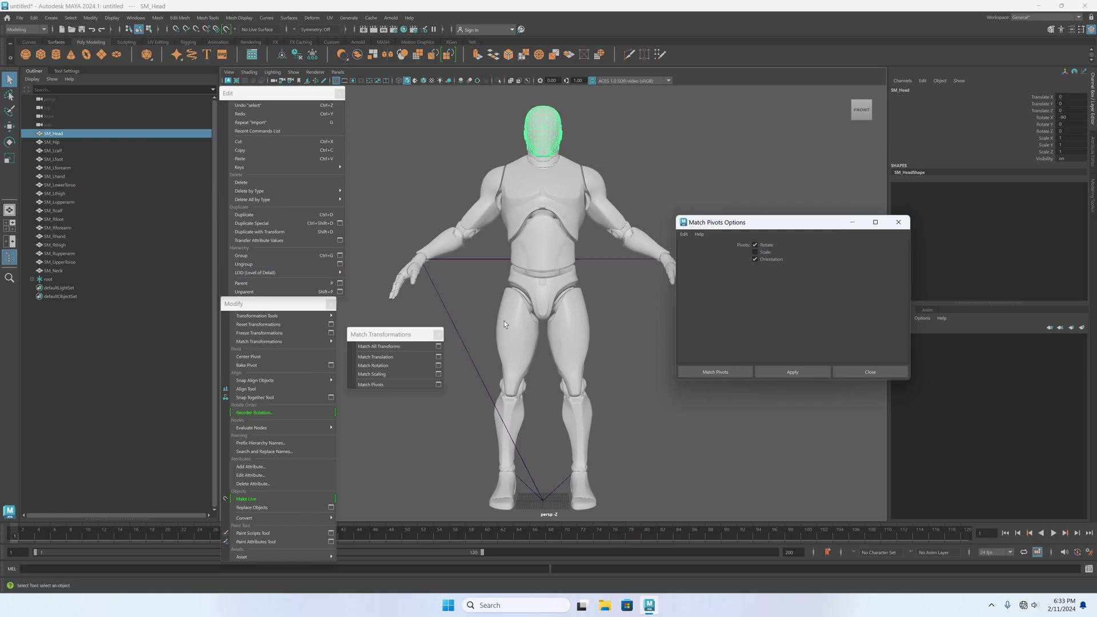
pyautogui.click(870, 372)
pyautogui.click(330, 333)
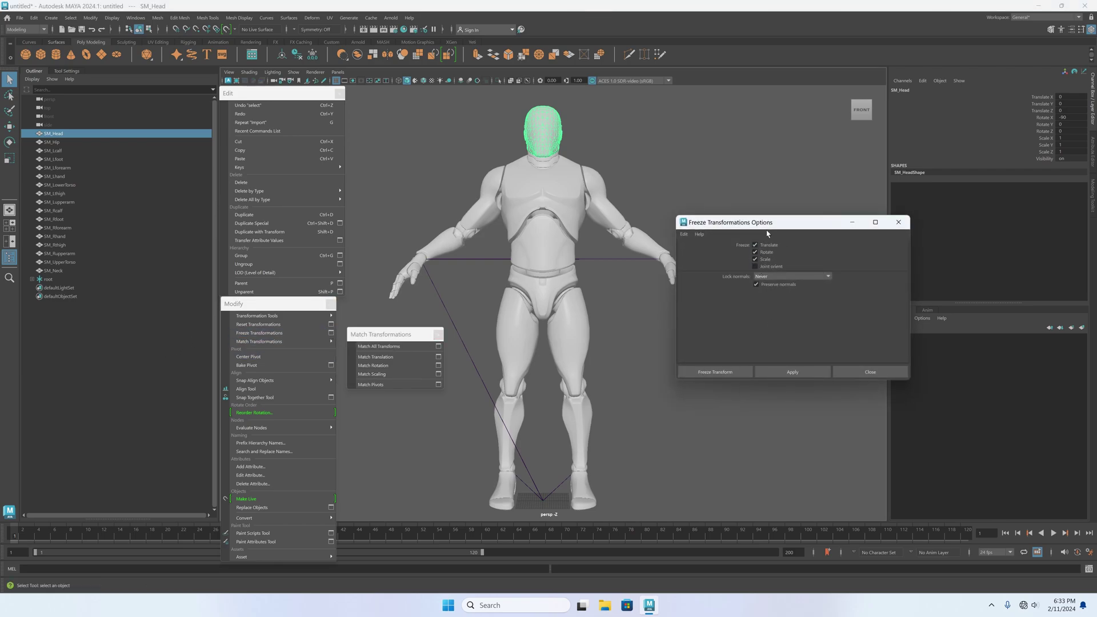
pyautogui.click(870, 372)
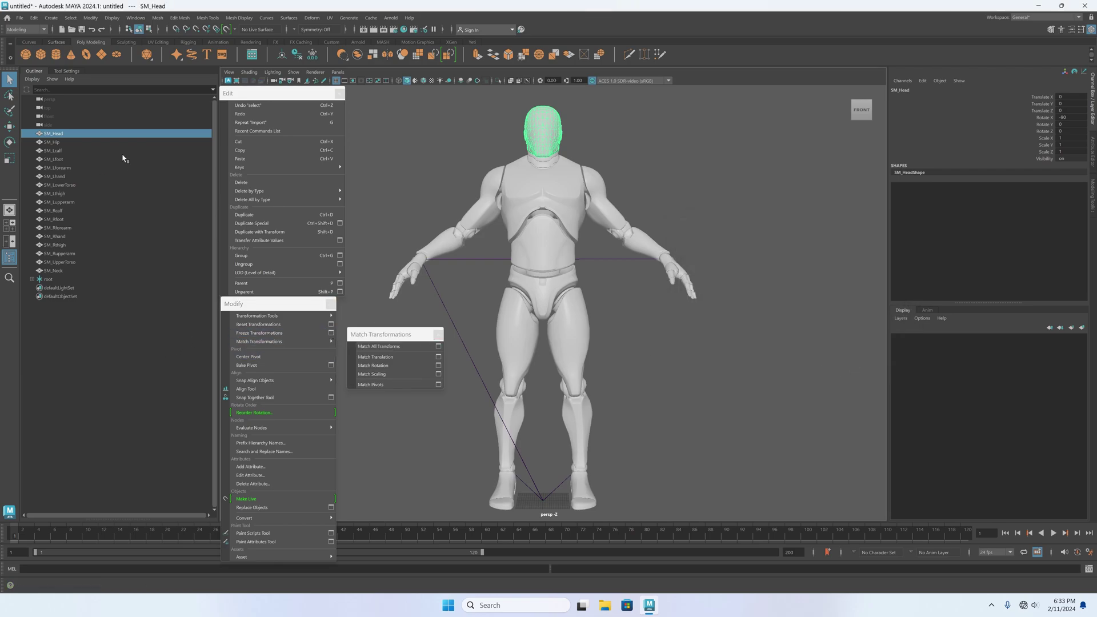
# Expand the root hierarchy and freeze the transformations of all body meshes from SM_Head through SM_Neck
pyautogui.click(32, 279)
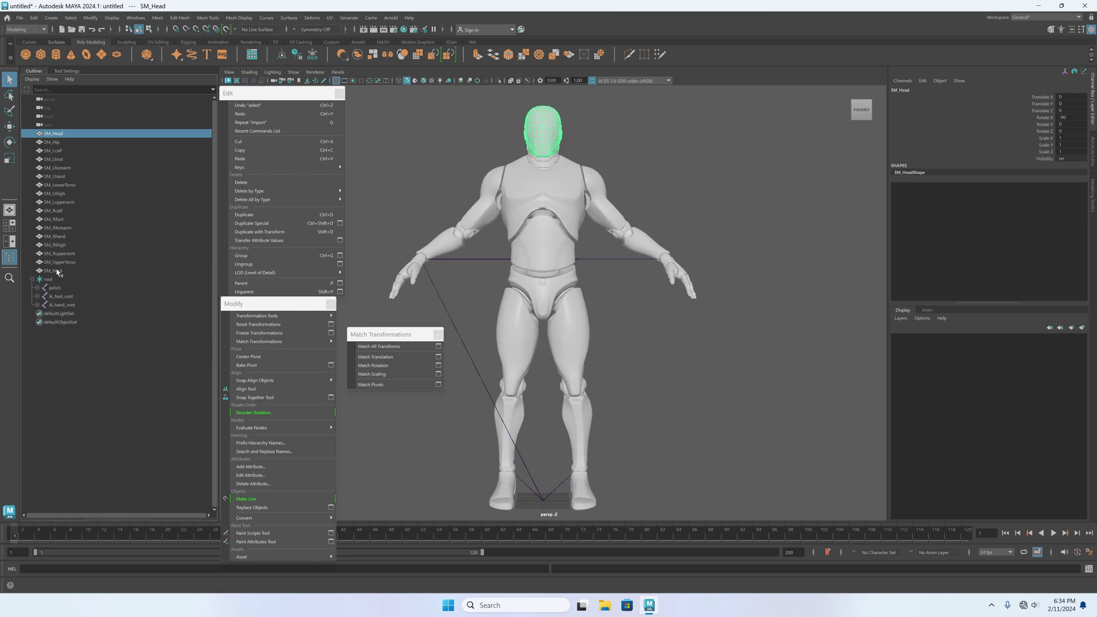
pyautogui.keyDown('shift'); pyautogui.click(57, 270); pyautogui.keyUp('shift')
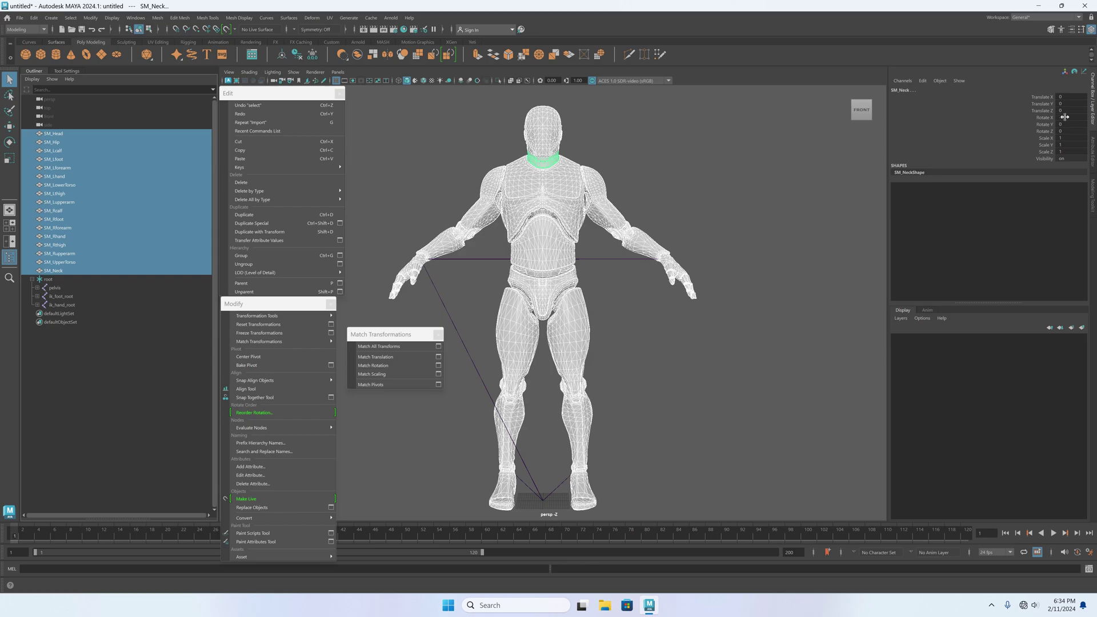
pyautogui.click(247, 334)
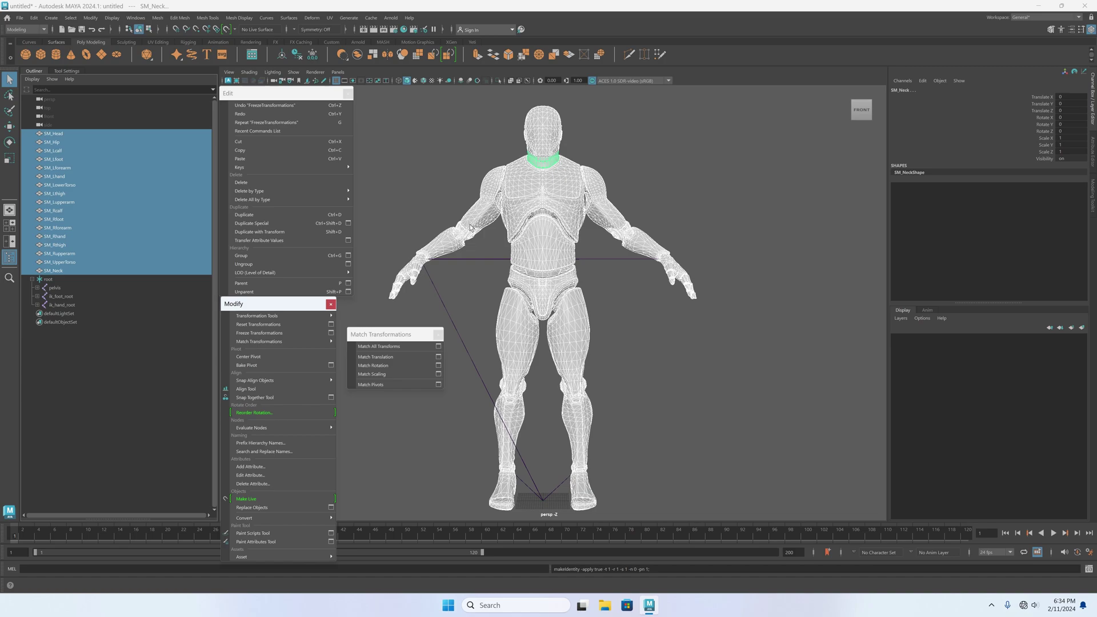
pyautogui.click(485, 186)
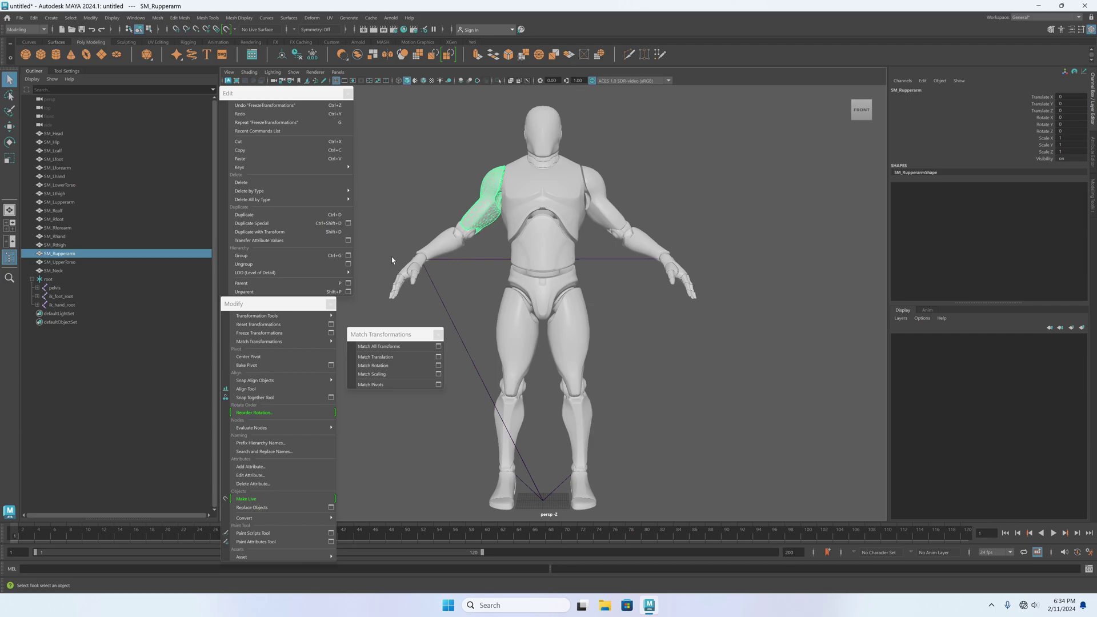
pyautogui.moveTo(388, 338); pyautogui.dragTo(388, 338)
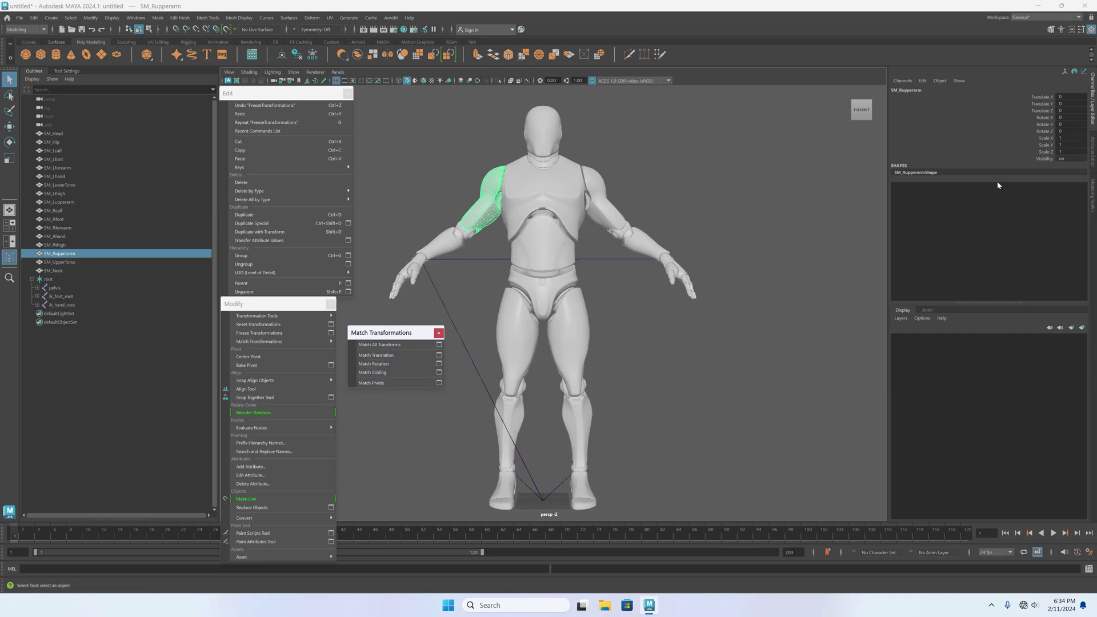
# Check the transform values of individual body meshes, including SM_Head, SM_Lfoot, SM_Lthigh and SM_Rforearm
pyautogui.click(58, 134)
pyautogui.click(56, 160)
pyautogui.click(59, 194)
pyautogui.click(58, 228)
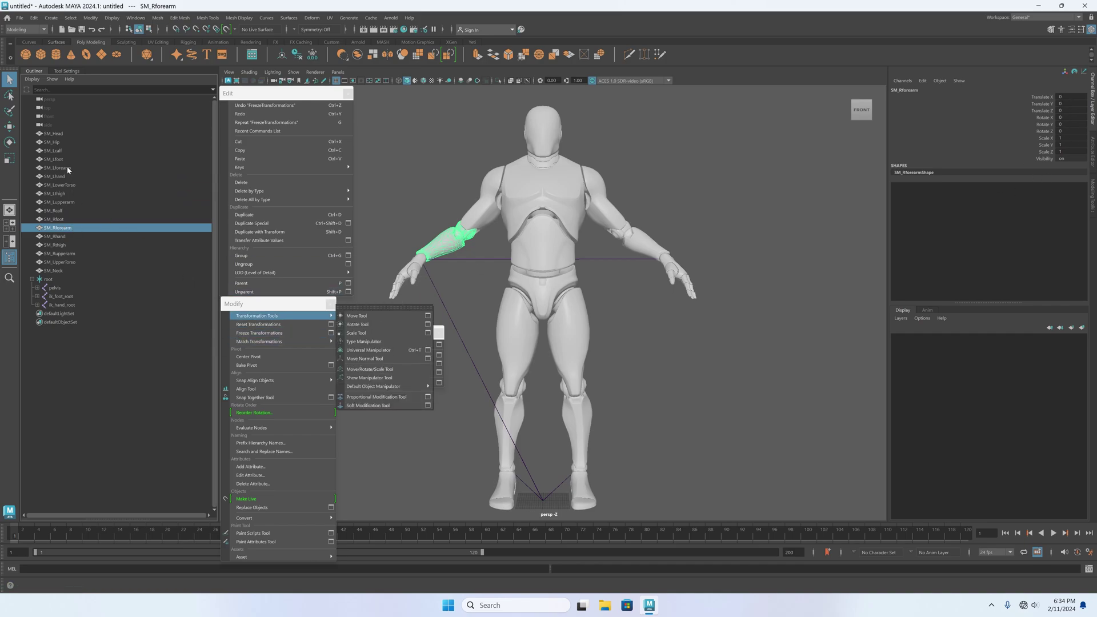
# Match the pivot of the SM_Hip mesh to the pelvis joint
pyautogui.click(56, 144)
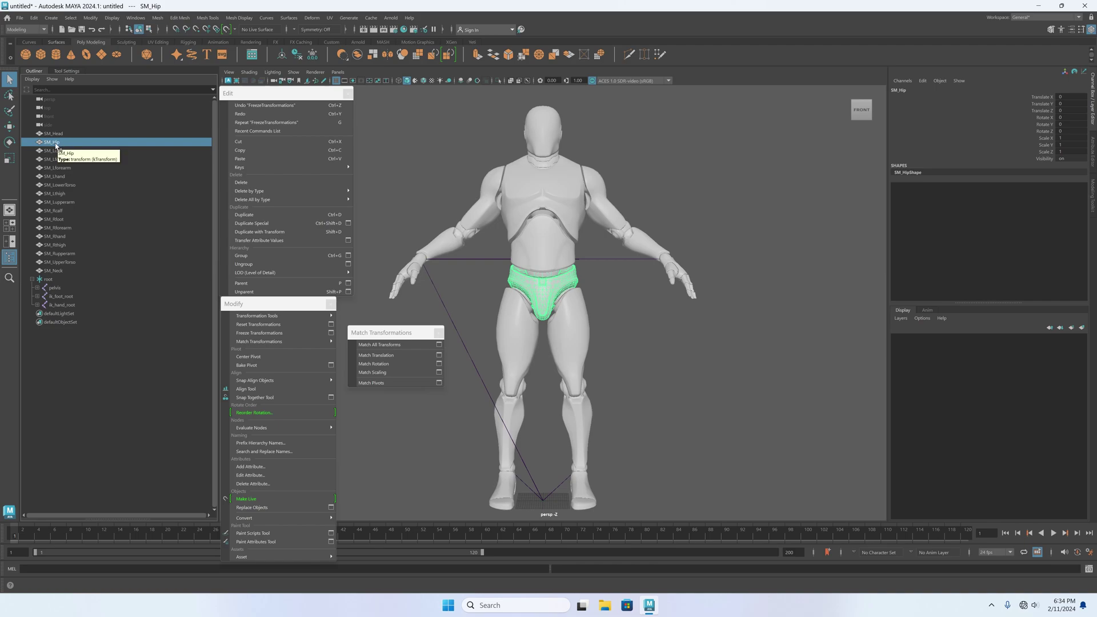
pyautogui.keyDown('ctrl'); pyautogui.click(55, 288); pyautogui.keyUp('ctrl')
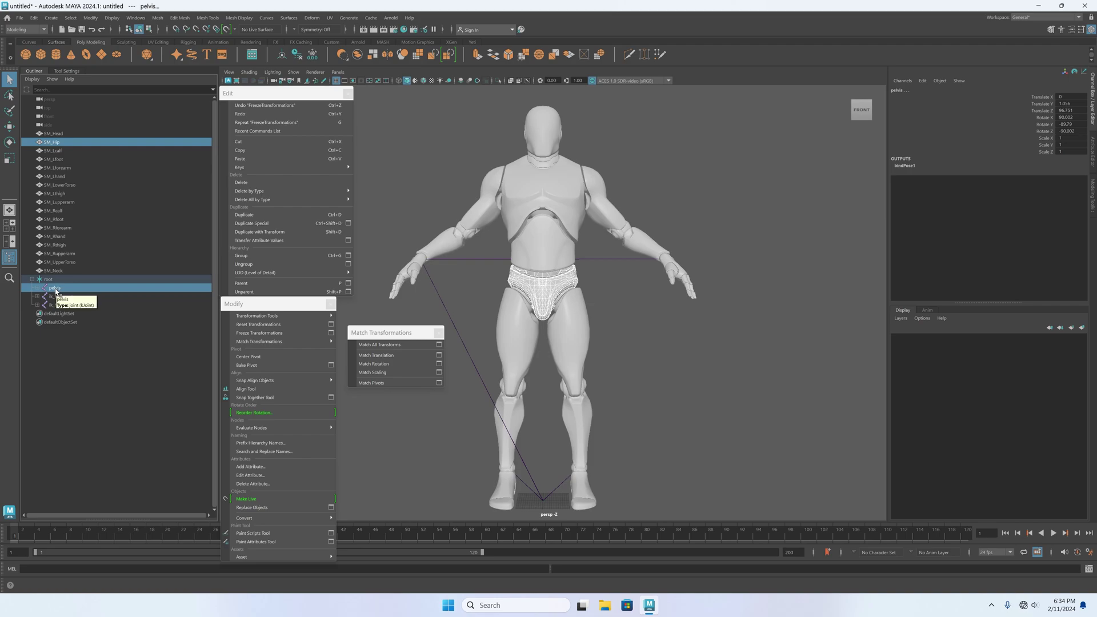
pyautogui.click(386, 383)
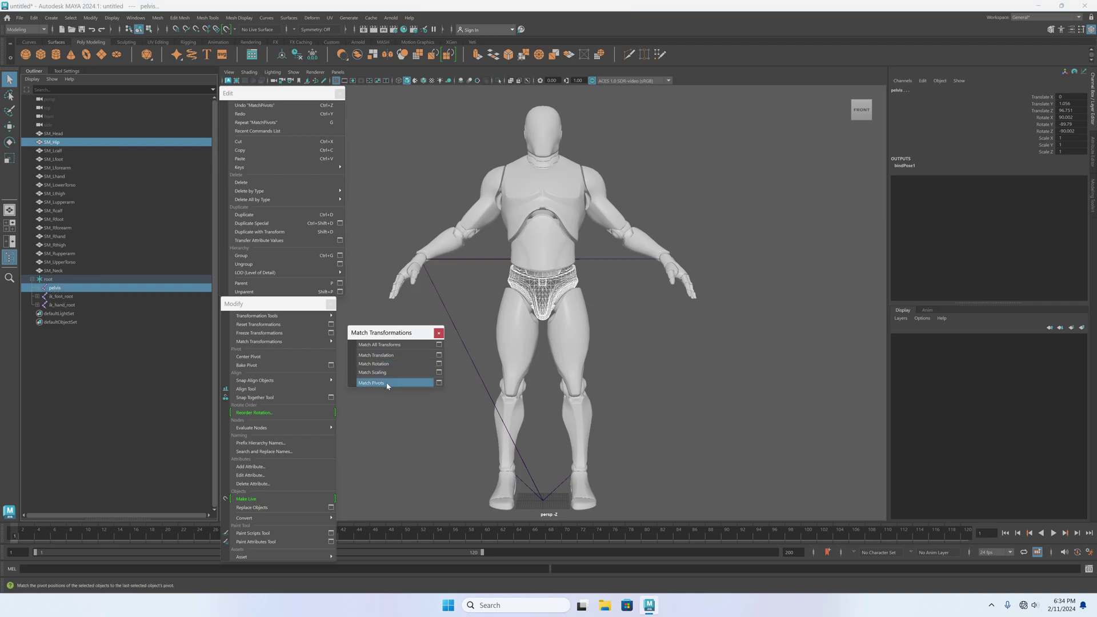
# Compare the pivot position and orientation of SM_Hip with those of the pelvis joint using the Move tool
pyautogui.click(57, 143)
pyautogui.click(9, 127)
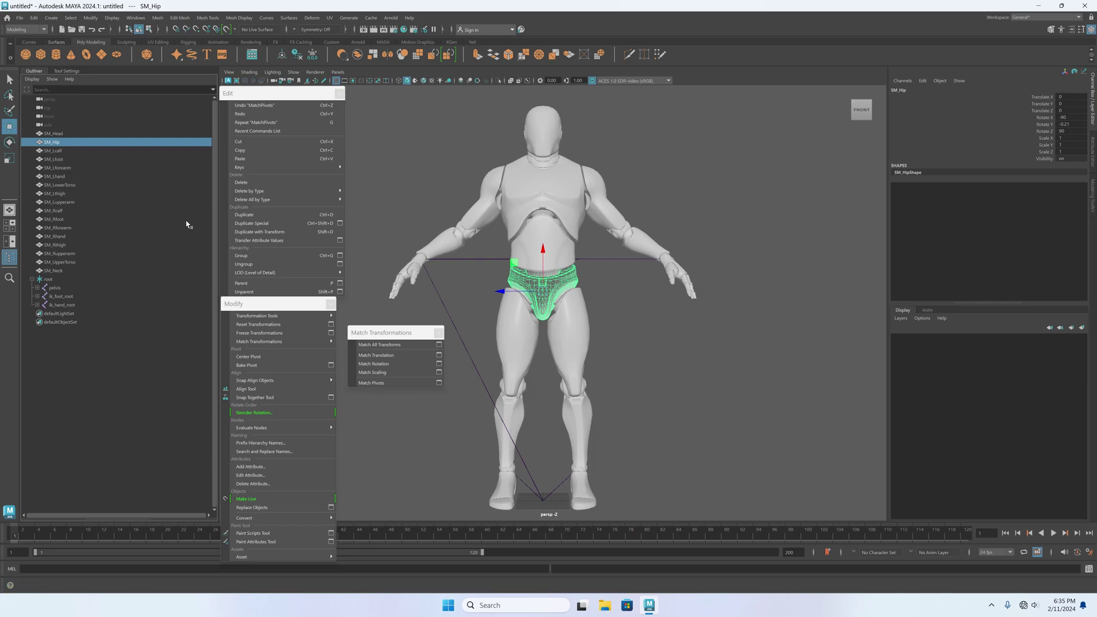
pyautogui.click(58, 289)
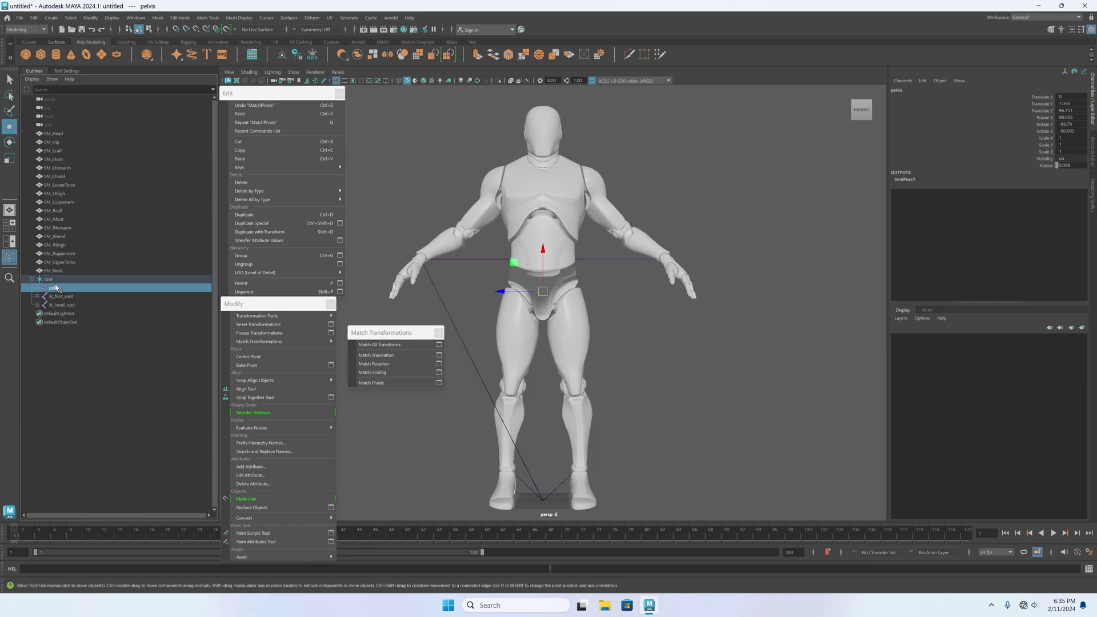
pyautogui.click(54, 143)
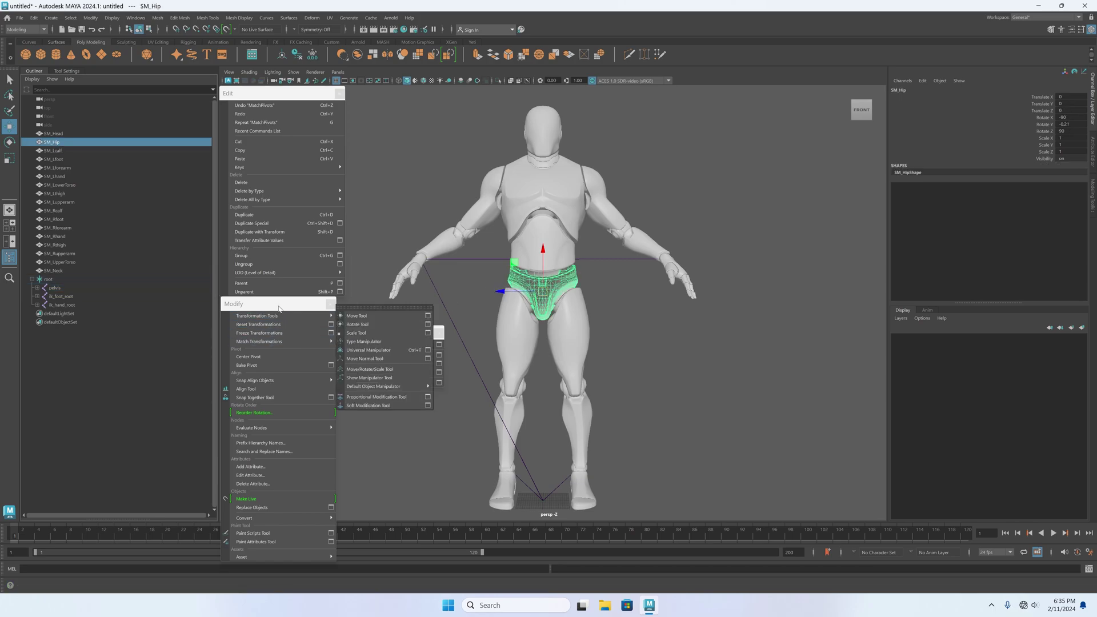
# Parent the SM_Hip mesh under the pelvis joint
pyautogui.moveTo(263, 303); pyautogui.dragTo(377, 308)
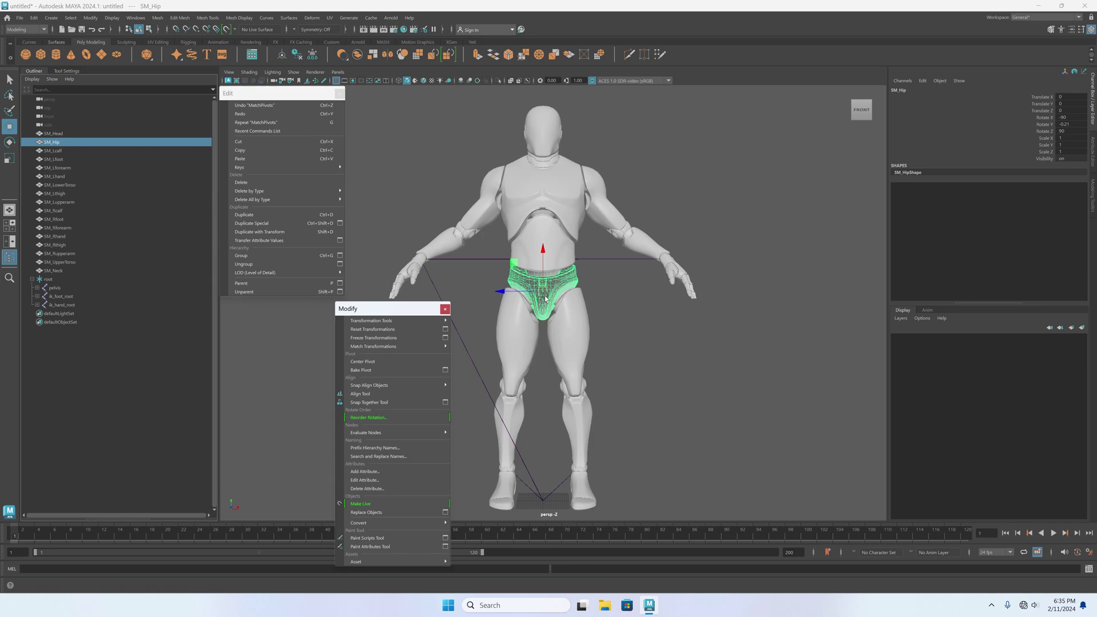
pyautogui.moveTo(393, 314); pyautogui.dragTo(280, 310)
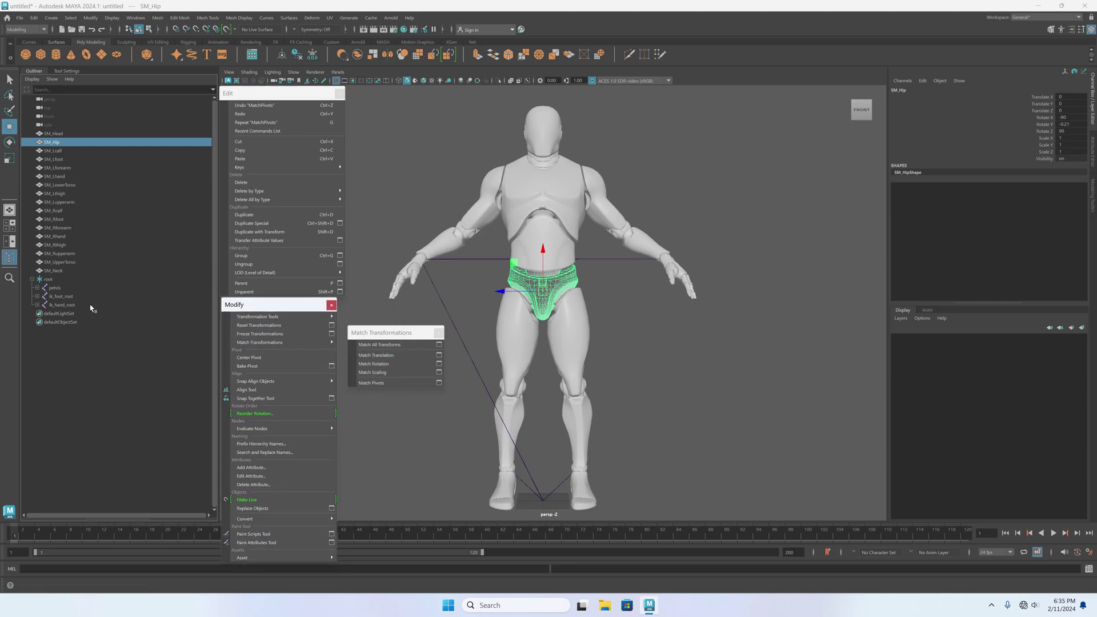
pyautogui.moveTo(329, 343)
pyautogui.keyDown('ctrl'); pyautogui.click(54, 289); pyautogui.keyUp('ctrl')
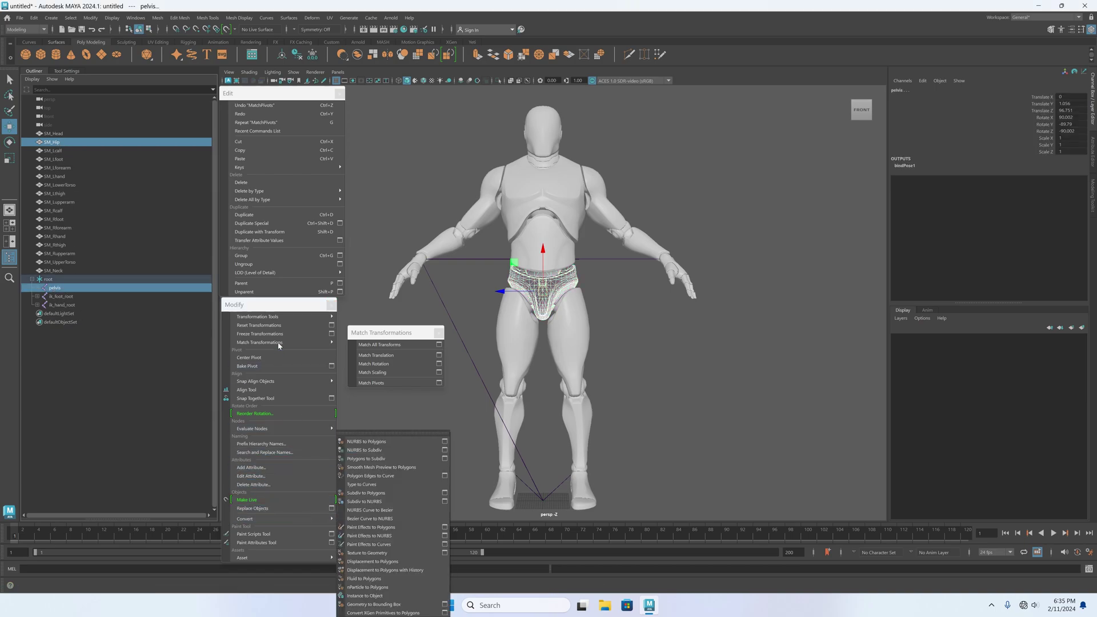
pyautogui.click(250, 285)
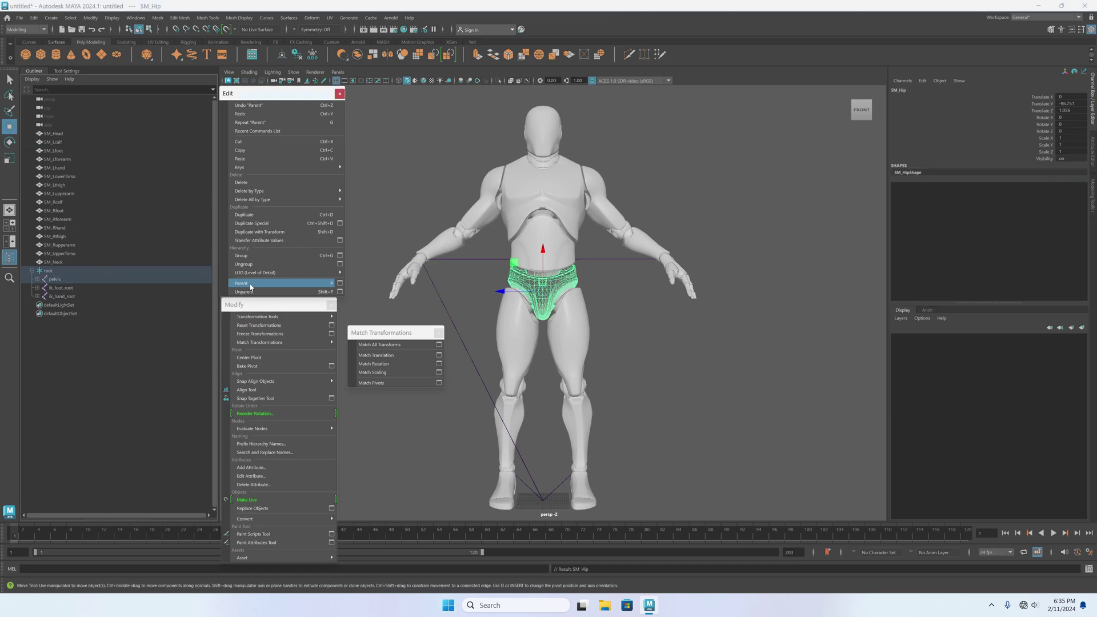
# Freeze the transformations of the parented SM_Hip mesh and unparent it from the pelvis joint
pyautogui.click(261, 335)
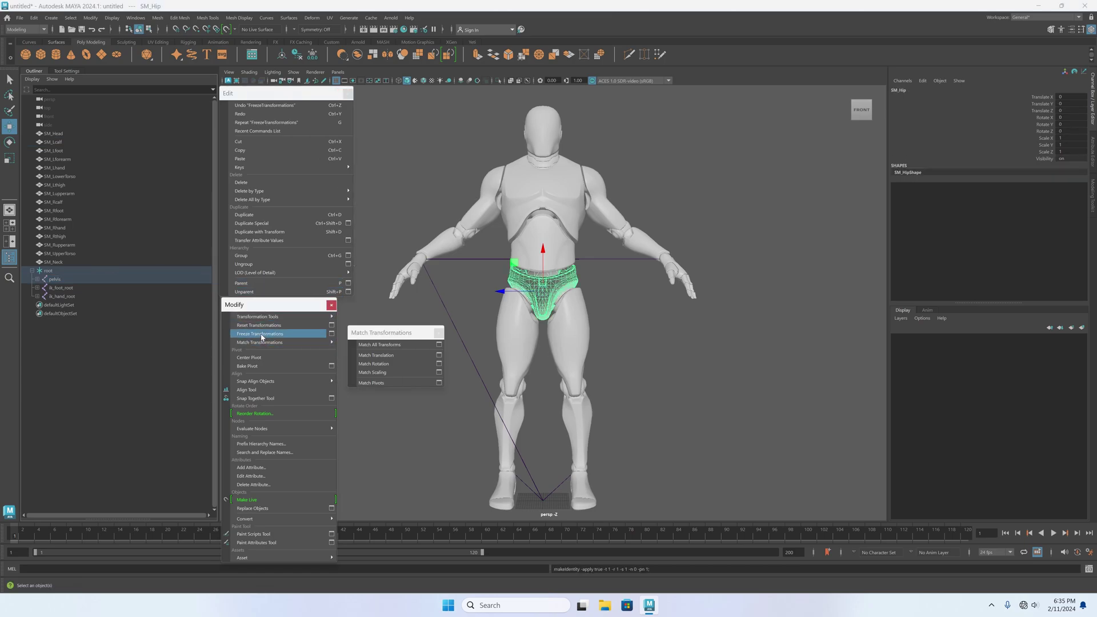
pyautogui.click(37, 279)
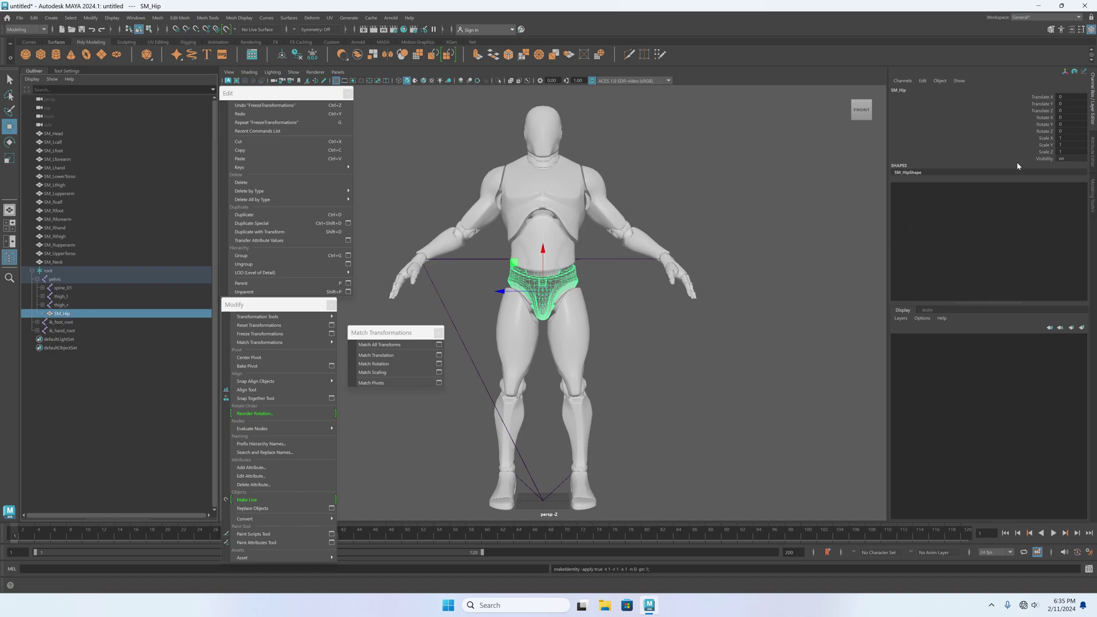
pyautogui.moveTo(260, 343)
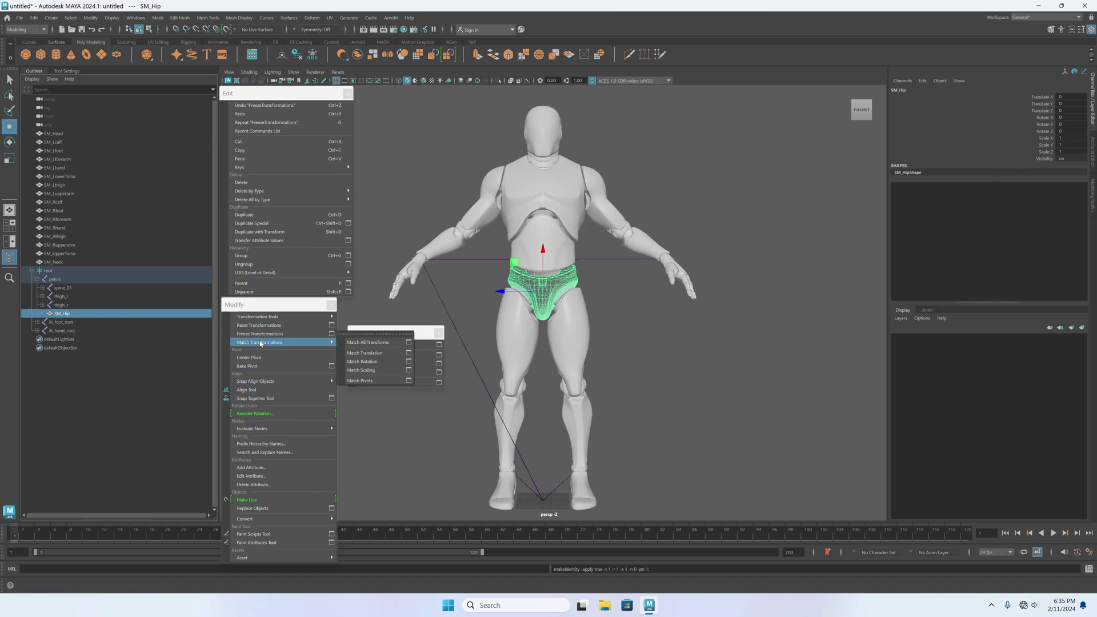
pyautogui.click(250, 292)
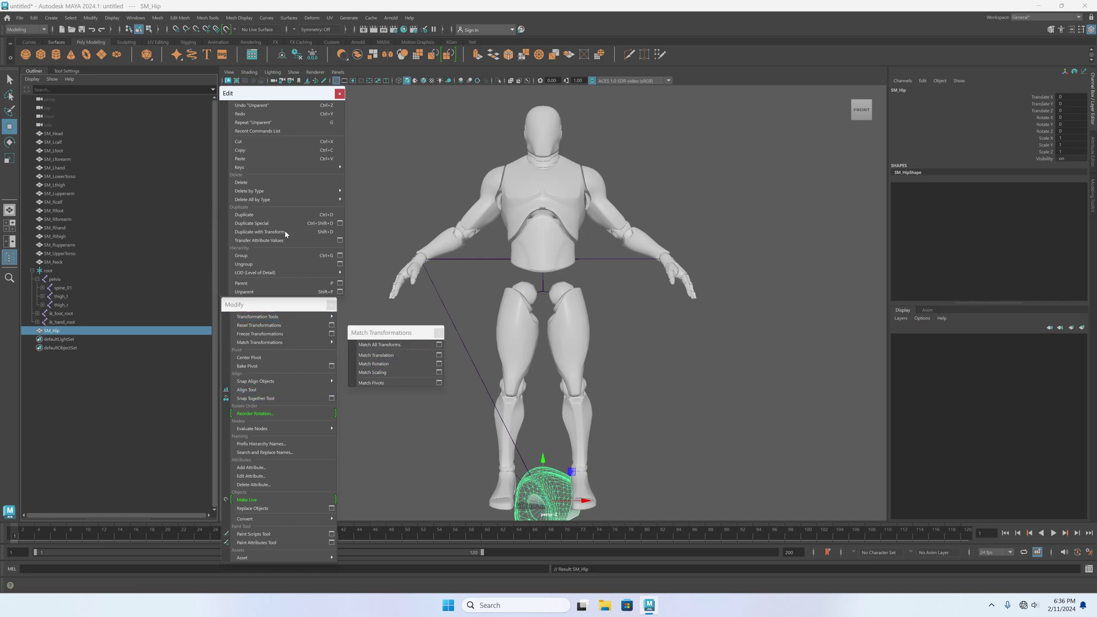
# Review the Export Selection settings for the SM_Hip mesh and close them without exporting
pyautogui.click(19, 18)
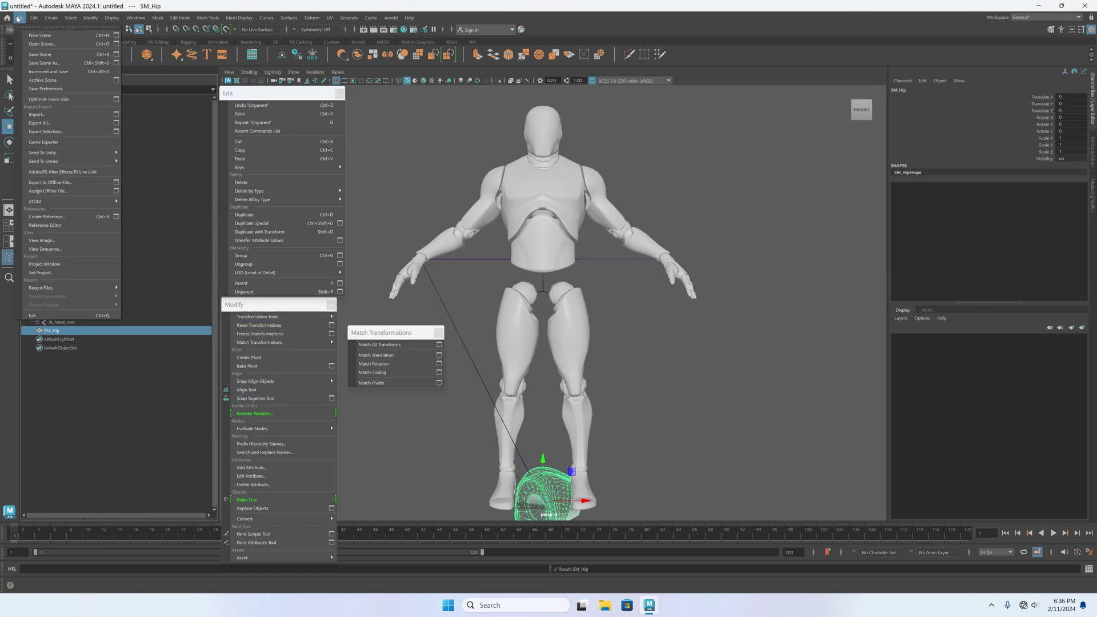
pyautogui.click(62, 133)
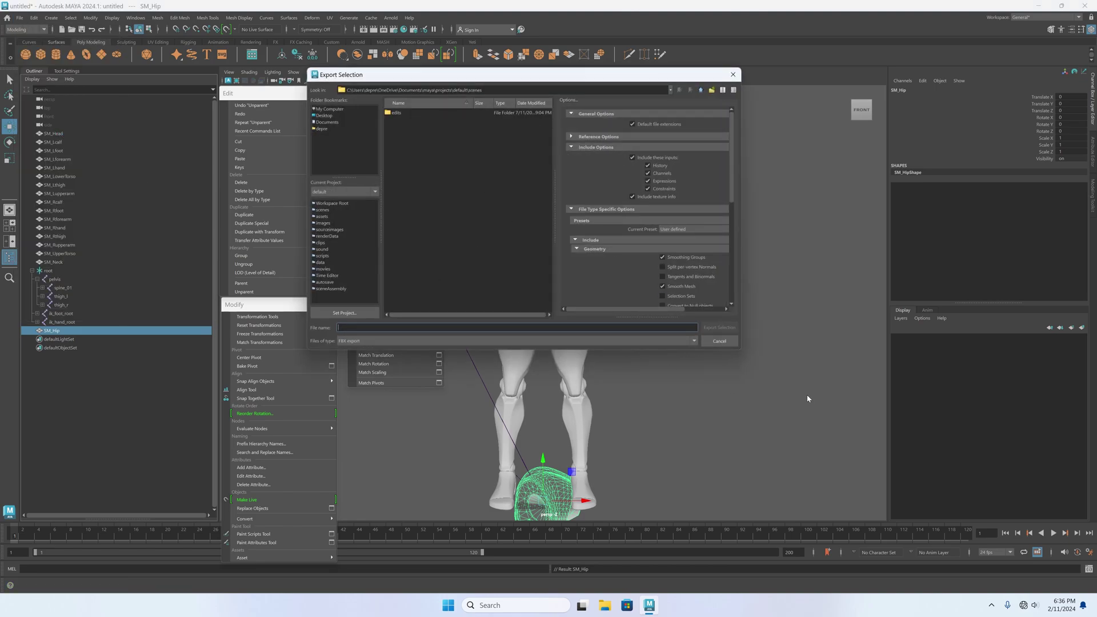
pyautogui.click(719, 341)
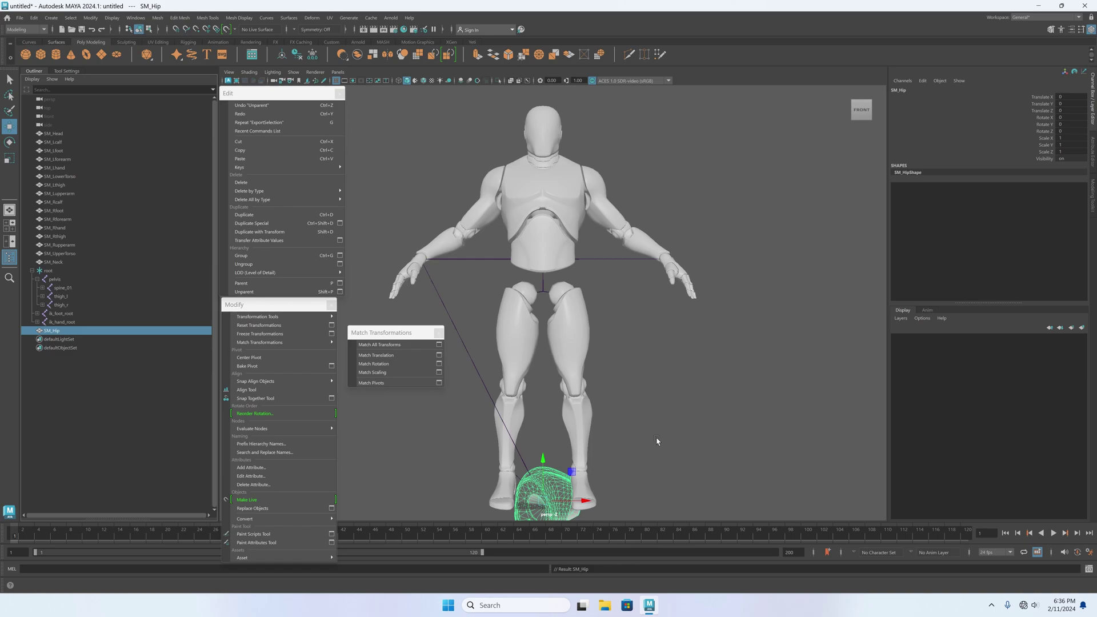
# Match the pivot of the SM_Rthigh mesh to the thigh_r joint
pyautogui.click(521, 296)
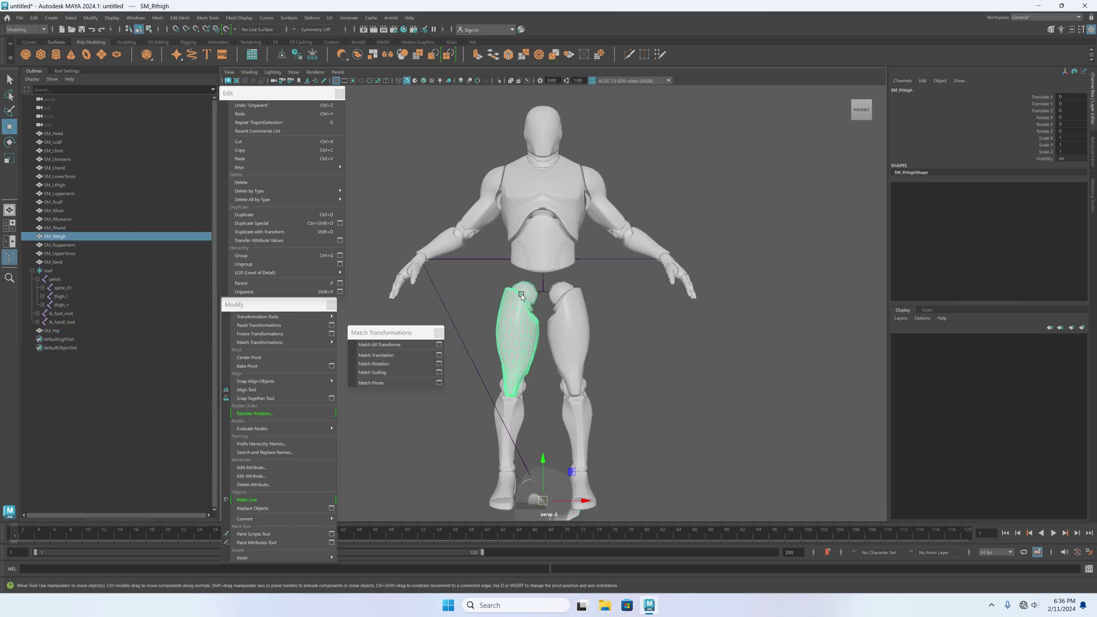
pyautogui.keyDown('ctrl'); pyautogui.click(61, 305); pyautogui.keyUp('ctrl')
pyautogui.moveTo(294, 345)
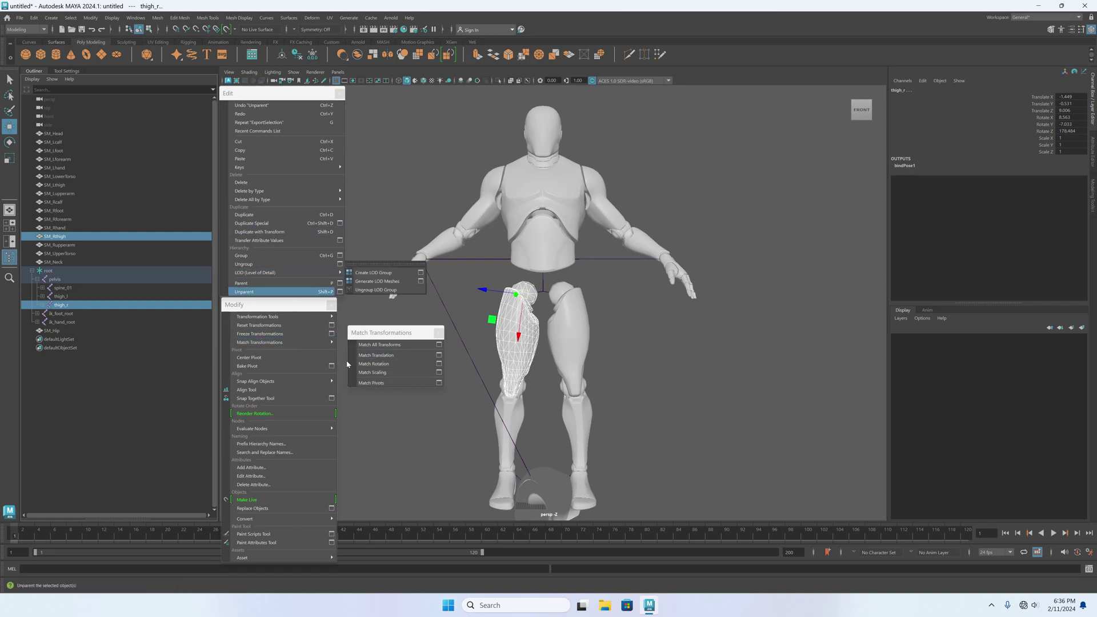
pyautogui.click(376, 383)
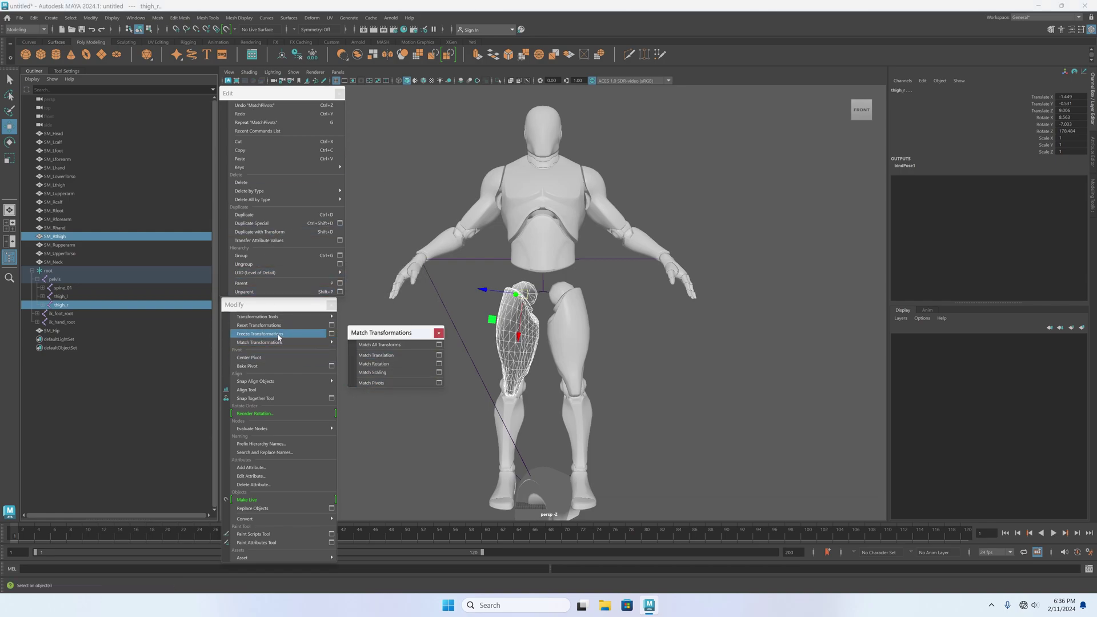
# Freeze SM_Rthigh's transformations while it is parented under the thigh_r joint, and unparent it again
pyautogui.click(243, 283)
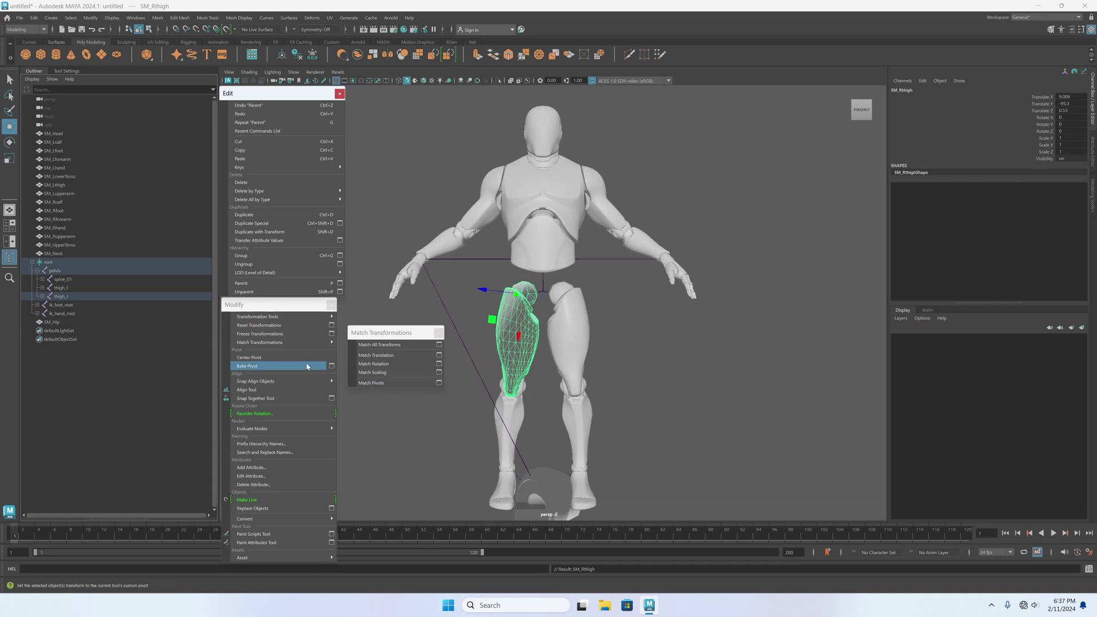
pyautogui.click(263, 336)
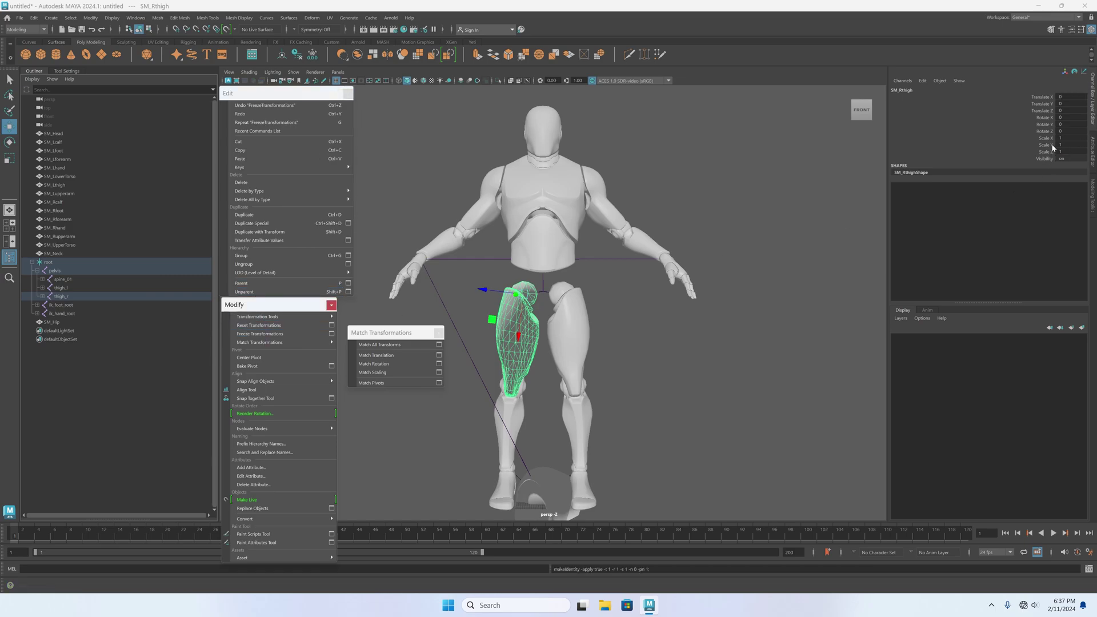
pyautogui.click(241, 292)
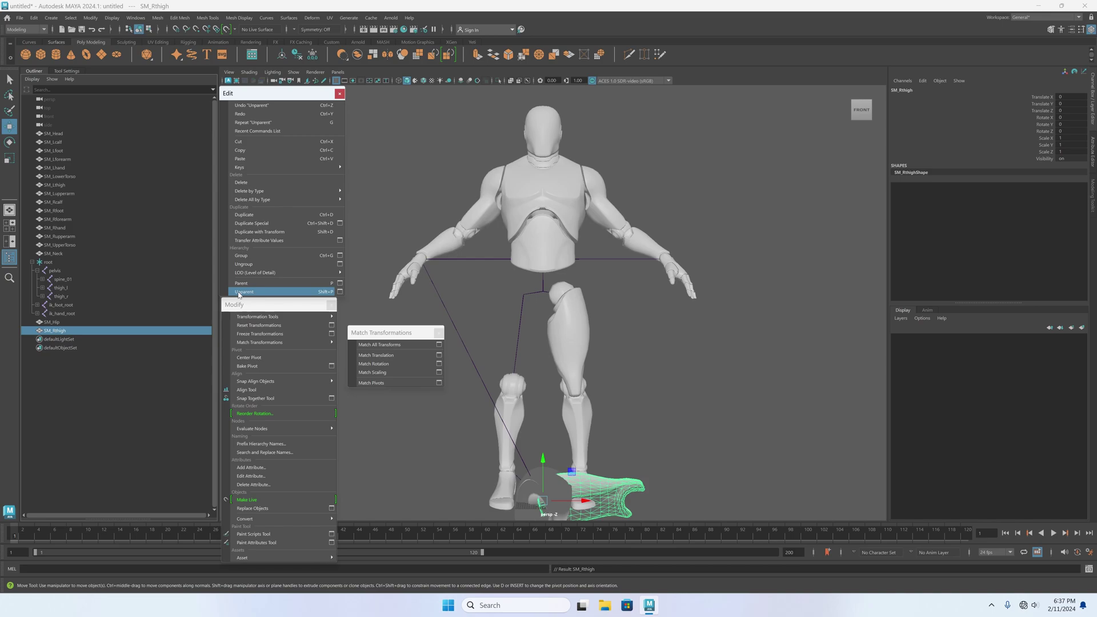
# Match the pivot of the SM_Lthigh mesh to the thigh_l joint
pyautogui.click(57, 185)
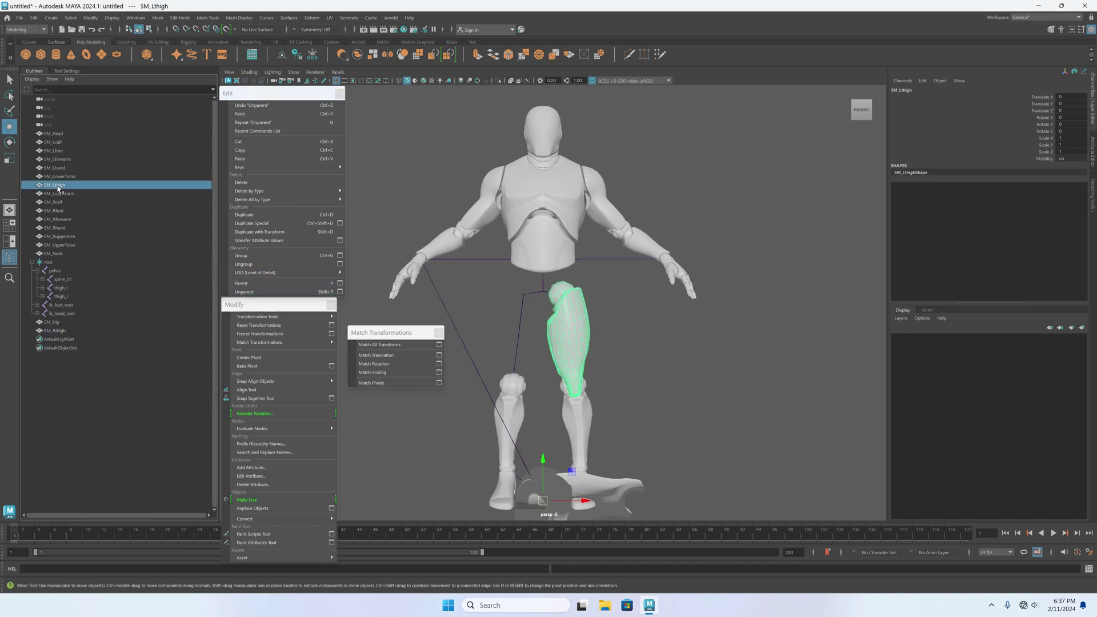
pyautogui.keyDown('ctrl'); pyautogui.click(61, 288); pyautogui.keyUp('ctrl')
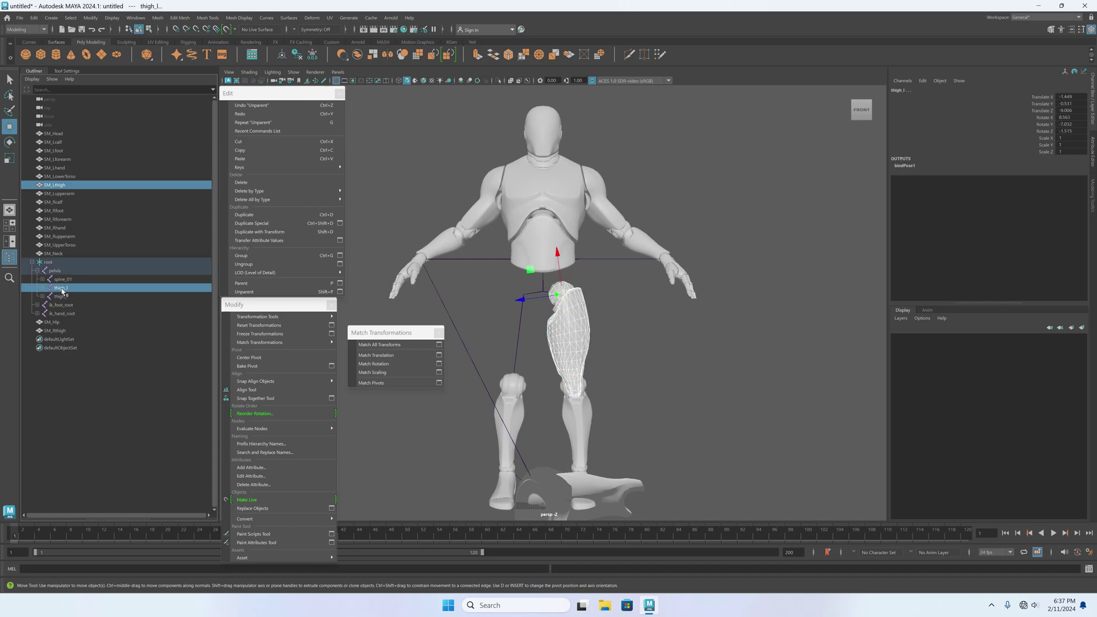
pyautogui.click(381, 383)
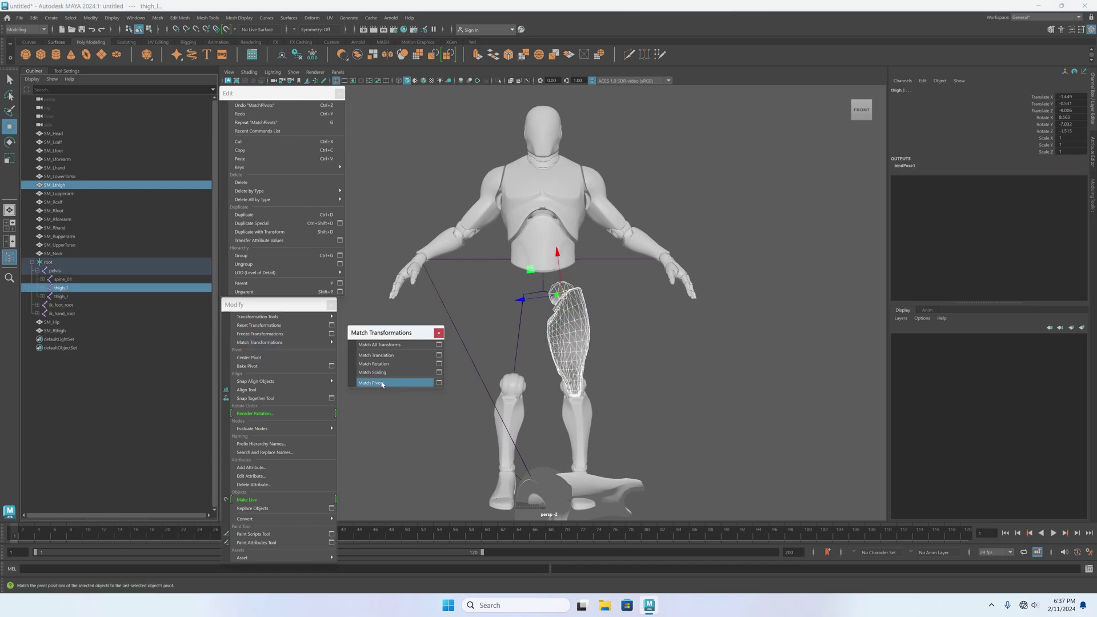
pyautogui.click(259, 333)
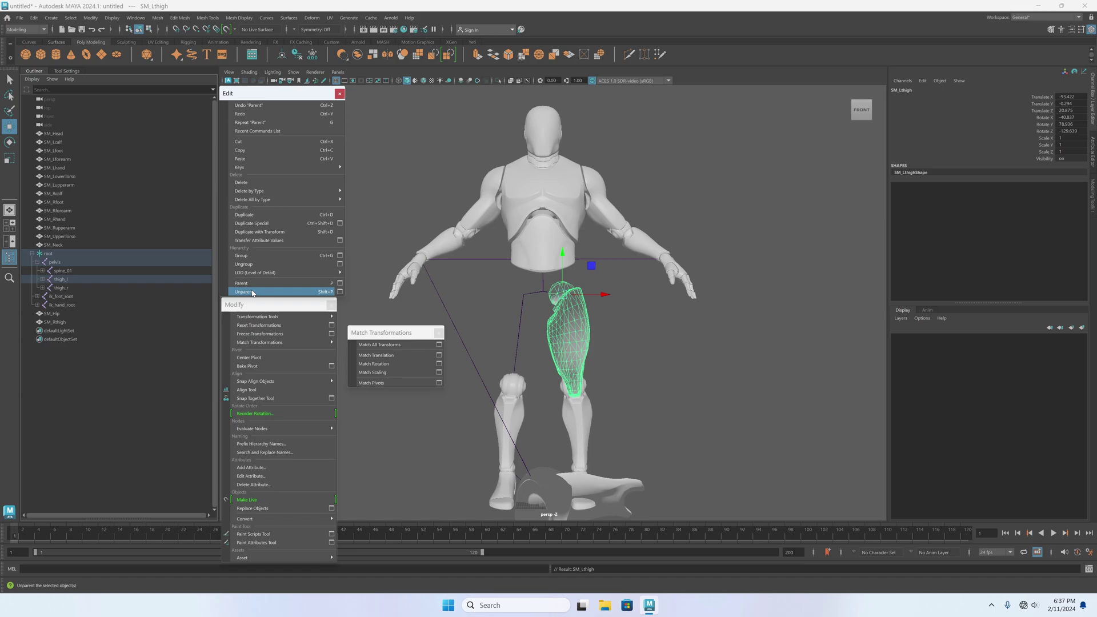
pyautogui.hotkey('ctrl', 'z')
pyautogui.hotkey('ctrl', 'z')
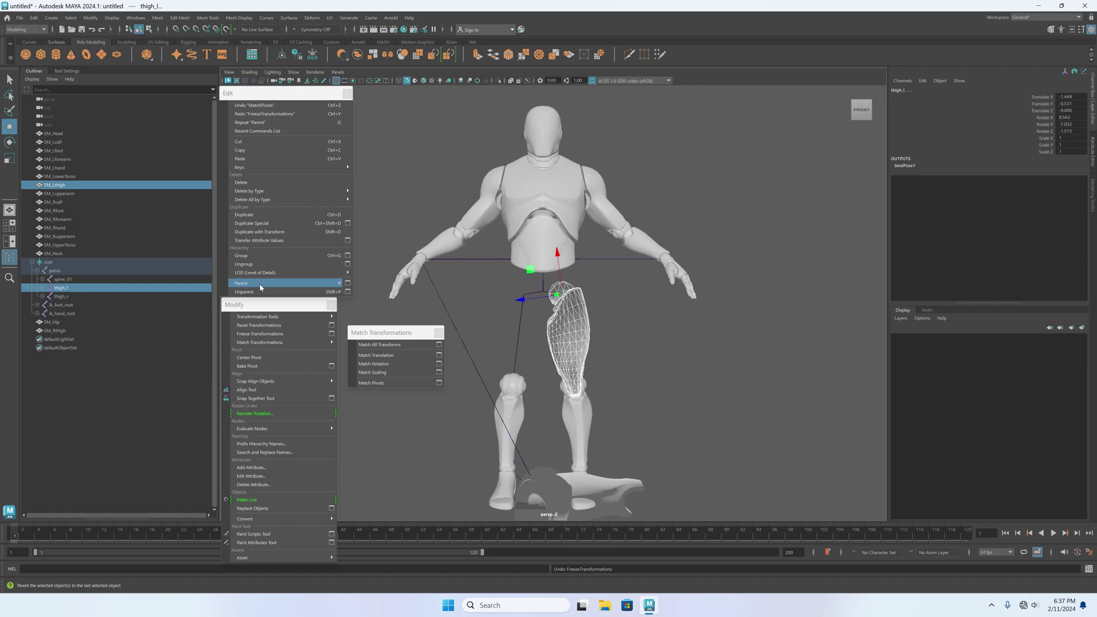
# Freeze SM_Lthigh's transformations while it is parented under the thigh_l joint, and unparent it again
pyautogui.click(241, 284)
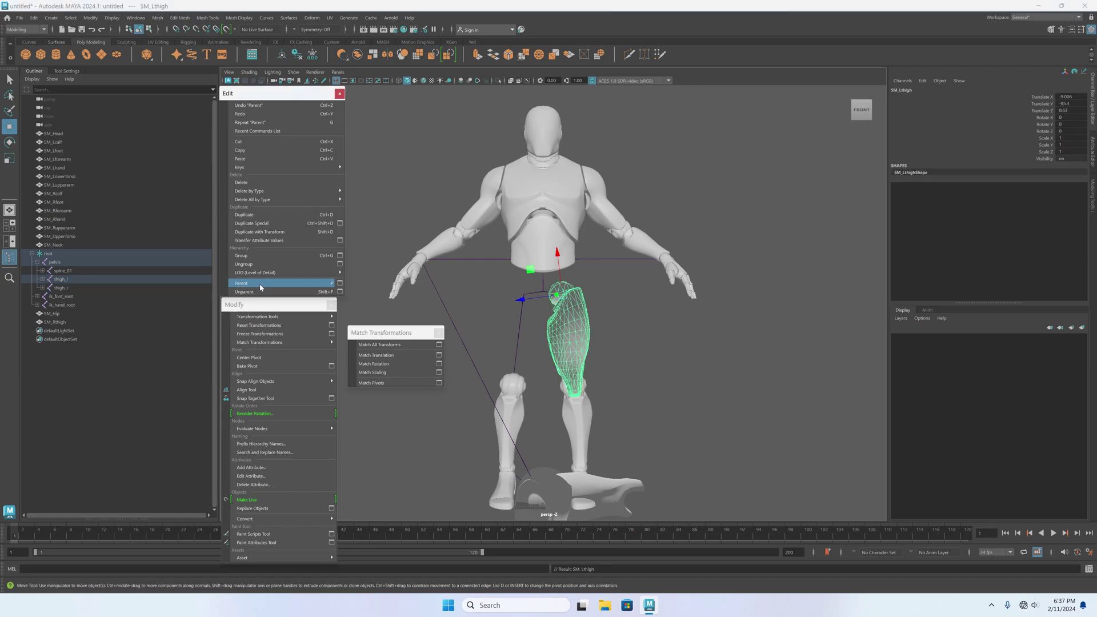
pyautogui.click(268, 334)
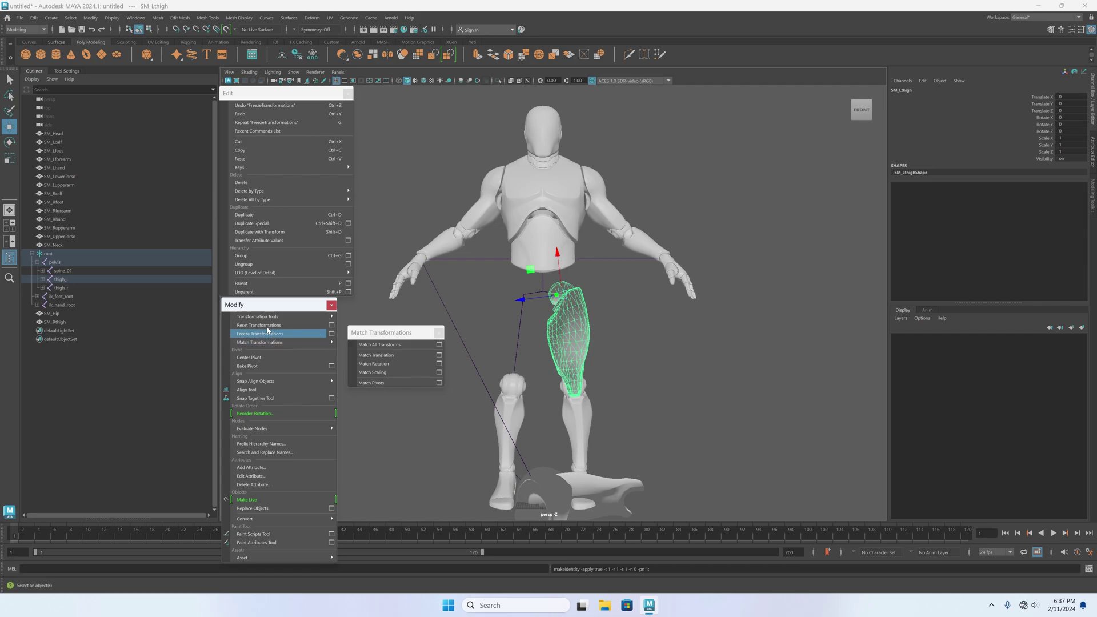
pyautogui.click(244, 292)
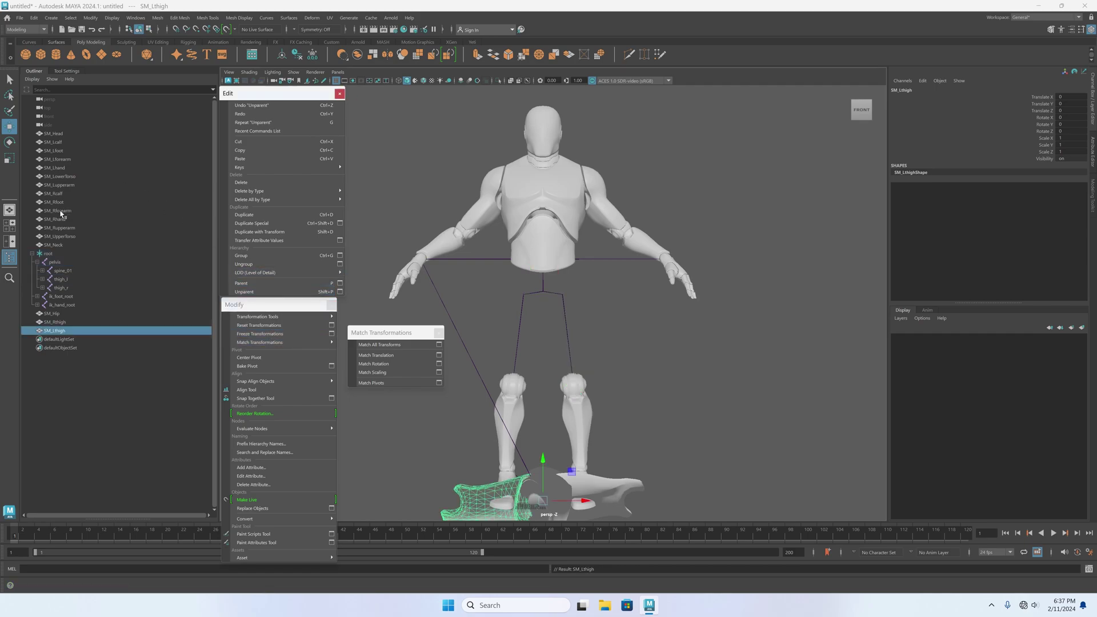
# Match the pivot of the SM_Rcalf mesh to the calf_r joint under thigh_r
pyautogui.click(43, 288)
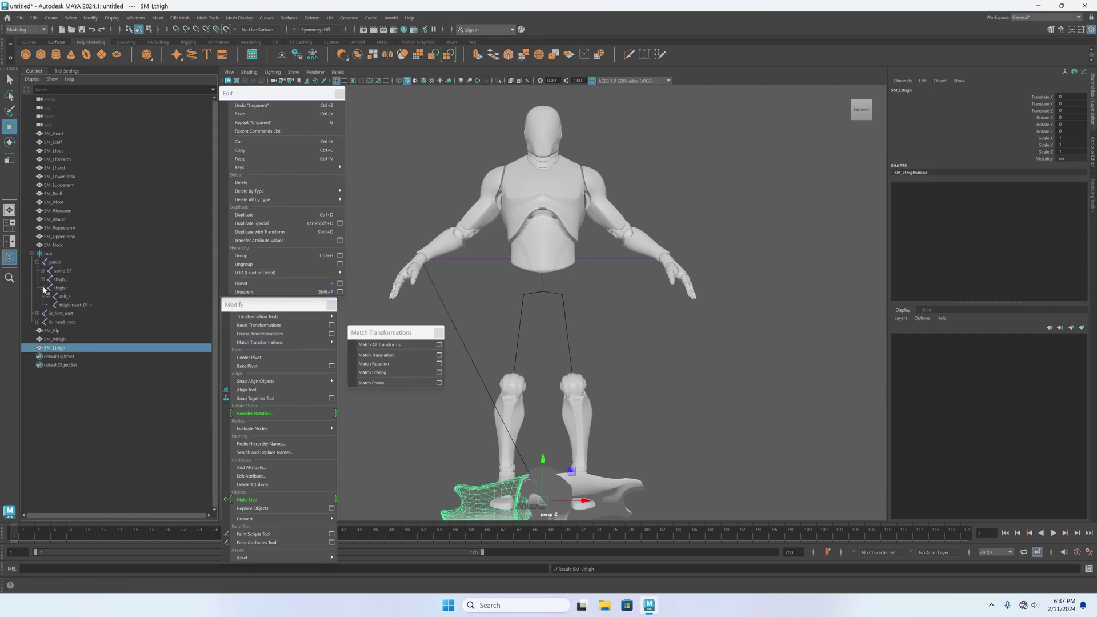
pyautogui.click(55, 145)
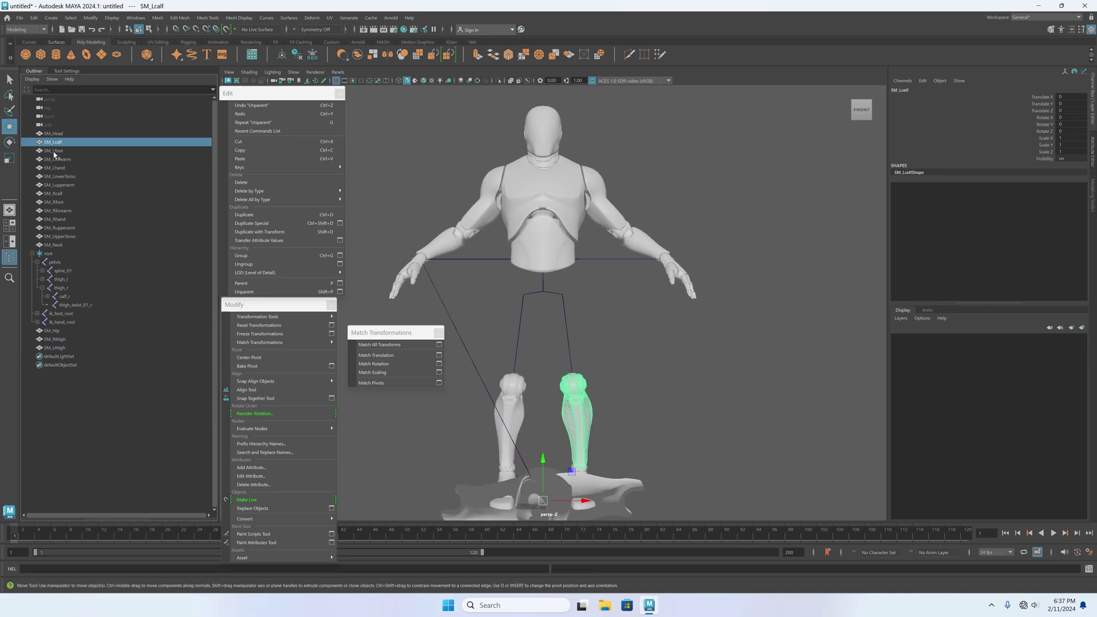
pyautogui.click(59, 194)
pyautogui.keyDown('ctrl'); pyautogui.click(70, 297); pyautogui.keyUp('ctrl')
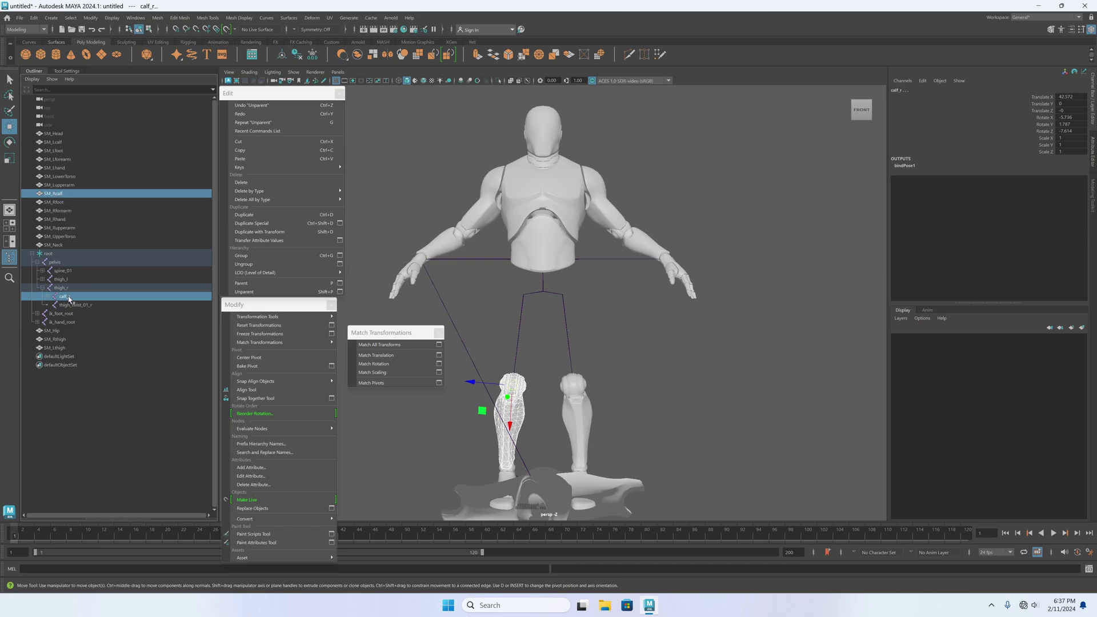
pyautogui.click(378, 382)
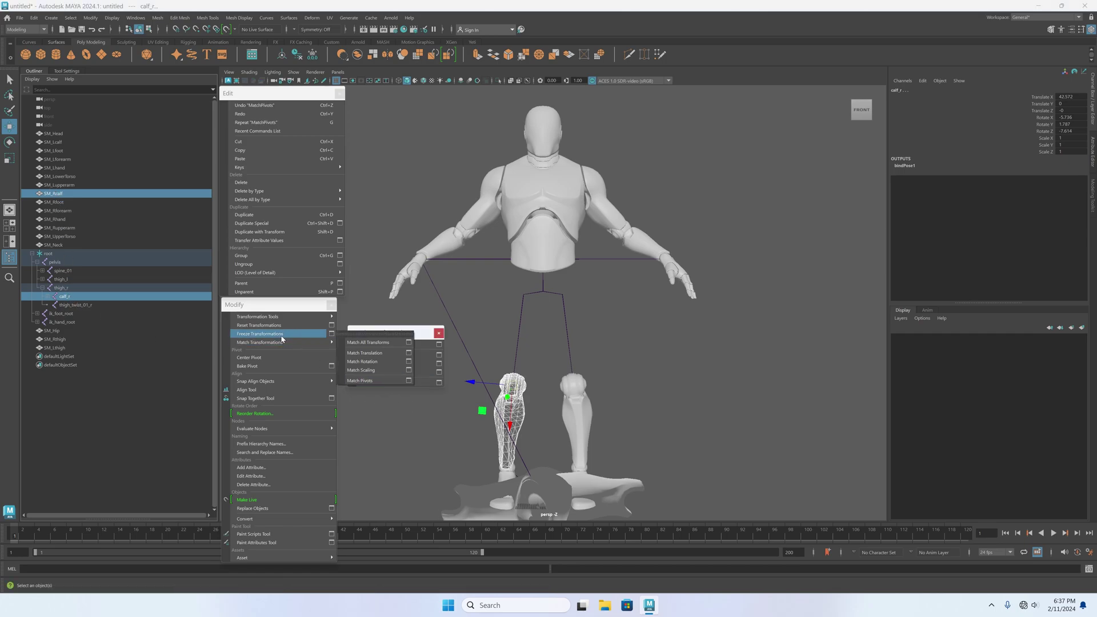
# Freeze SM_Rcalf's transformations while it is parented under the calf_r joint, and unparent it again
pyautogui.click(251, 284)
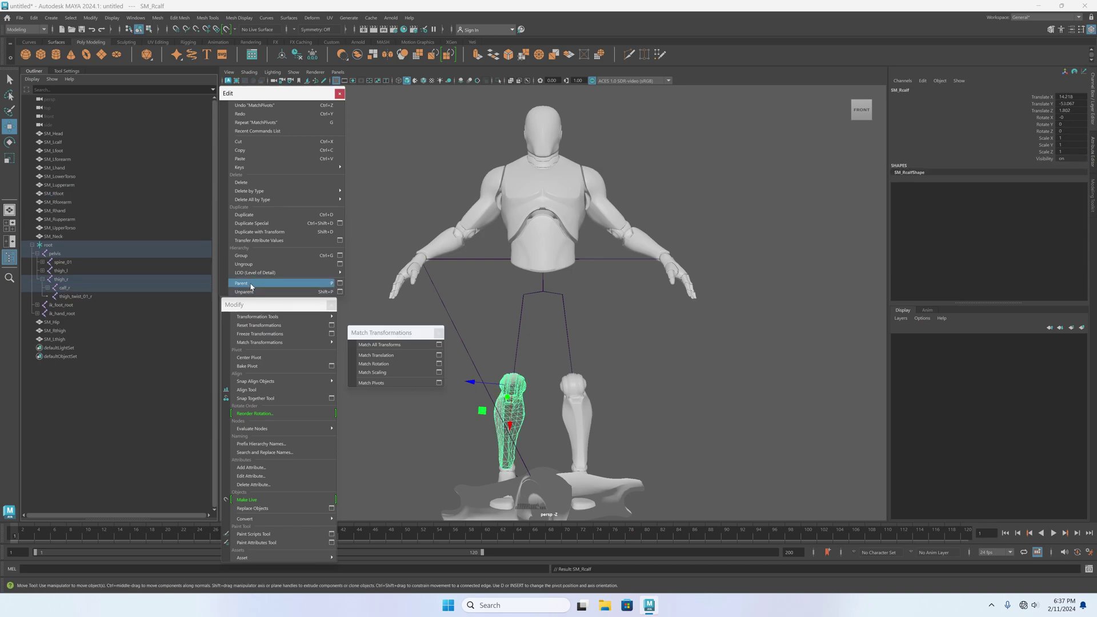
pyautogui.click(272, 334)
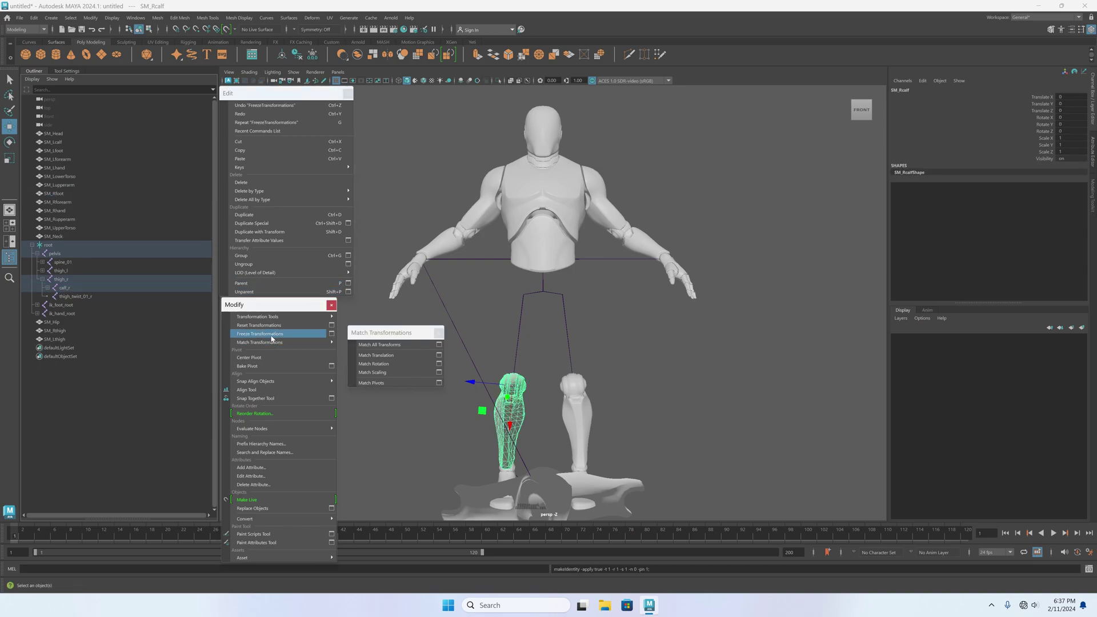
pyautogui.click(254, 292)
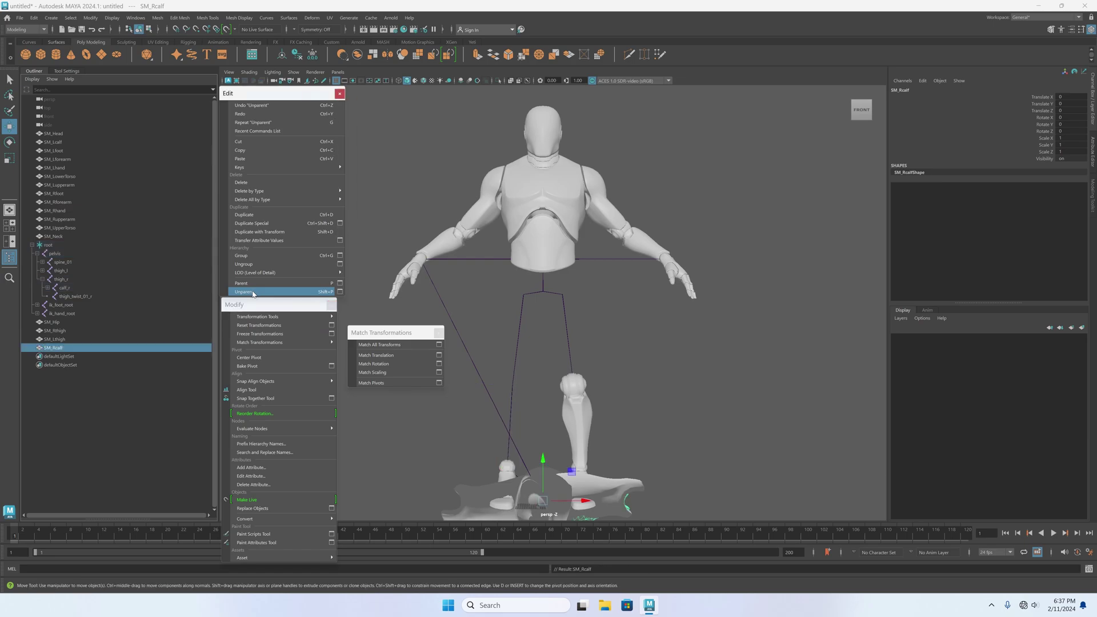
# Match the pivot of the SM_Neck mesh to the neck_01 joint under spine_03
pyautogui.click(55, 237)
pyautogui.click(43, 262)
pyautogui.click(47, 271)
pyautogui.click(53, 279)
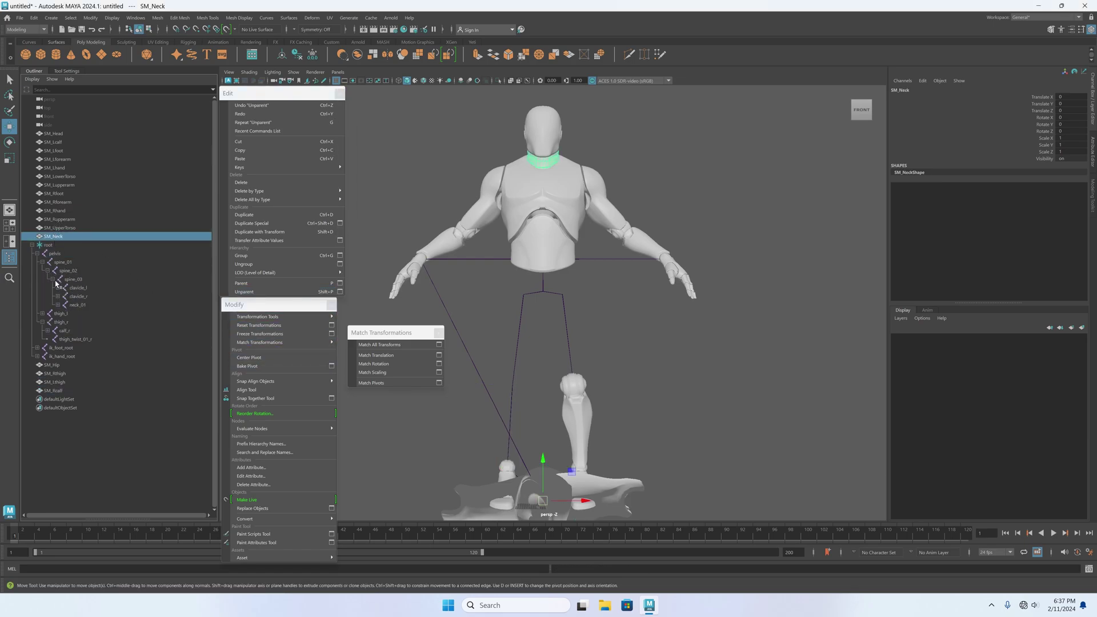
pyautogui.keyDown('ctrl'); pyautogui.click(78, 305); pyautogui.keyUp('ctrl')
pyautogui.click(372, 383)
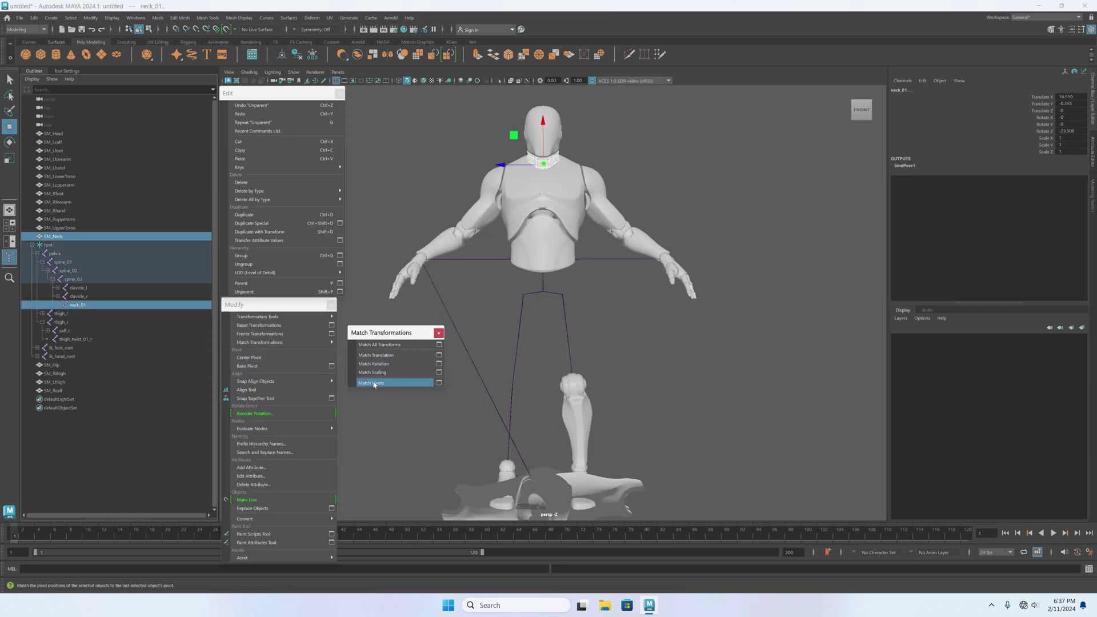
# Freeze SM_Neck's transformations while it is parented under the neck_01 joint, and unparent it again
pyautogui.click(262, 283)
pyautogui.click(264, 333)
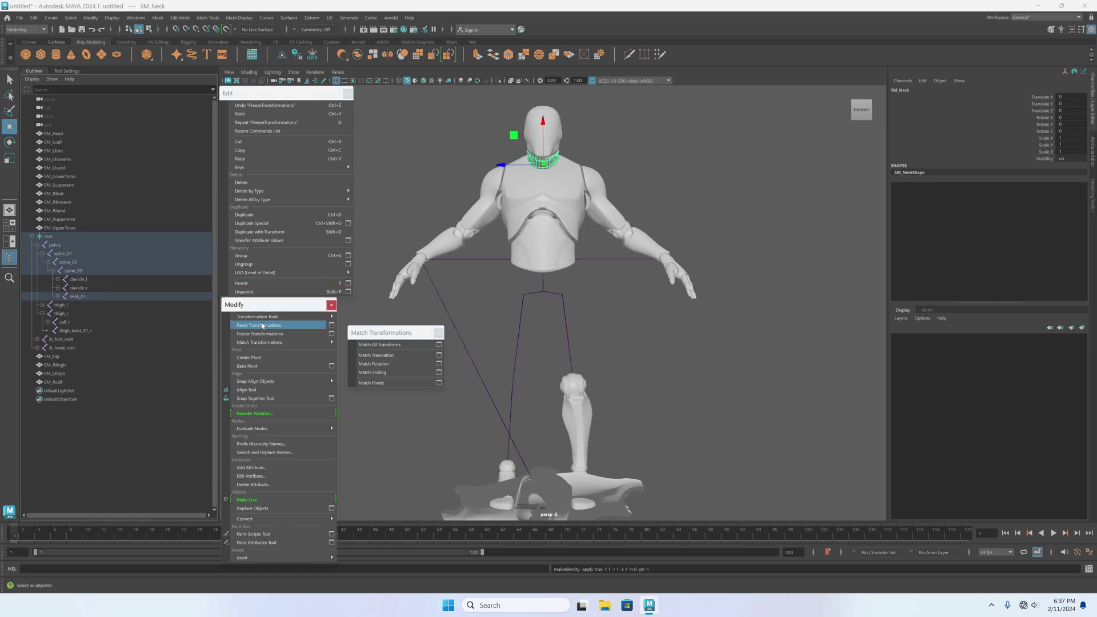
pyautogui.click(251, 293)
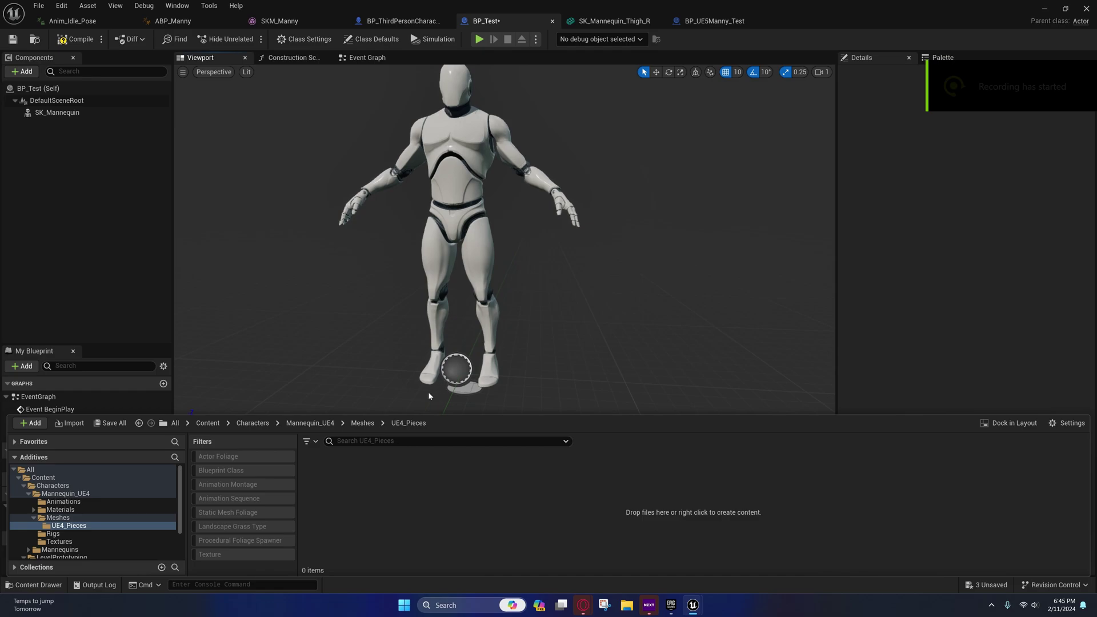
# Import all FBX files from UE4_Manny_Pieces into the UE4_Pieces folder as static meshes, with an X import rotation of -90
pyautogui.rightClick(408, 502)
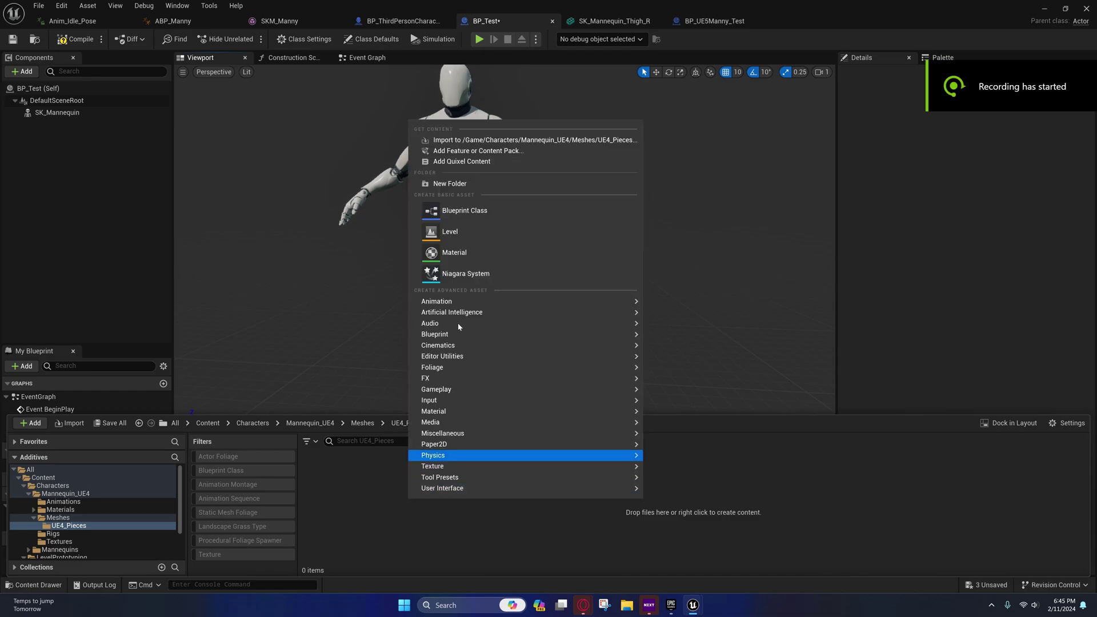
pyautogui.click(466, 141)
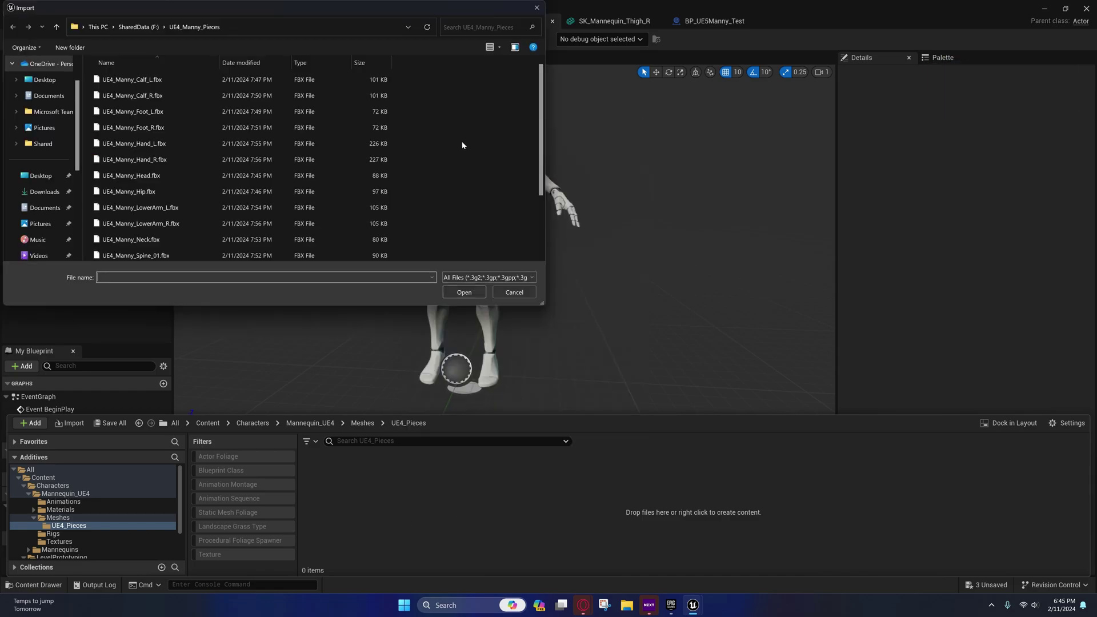
pyautogui.click(138, 80)
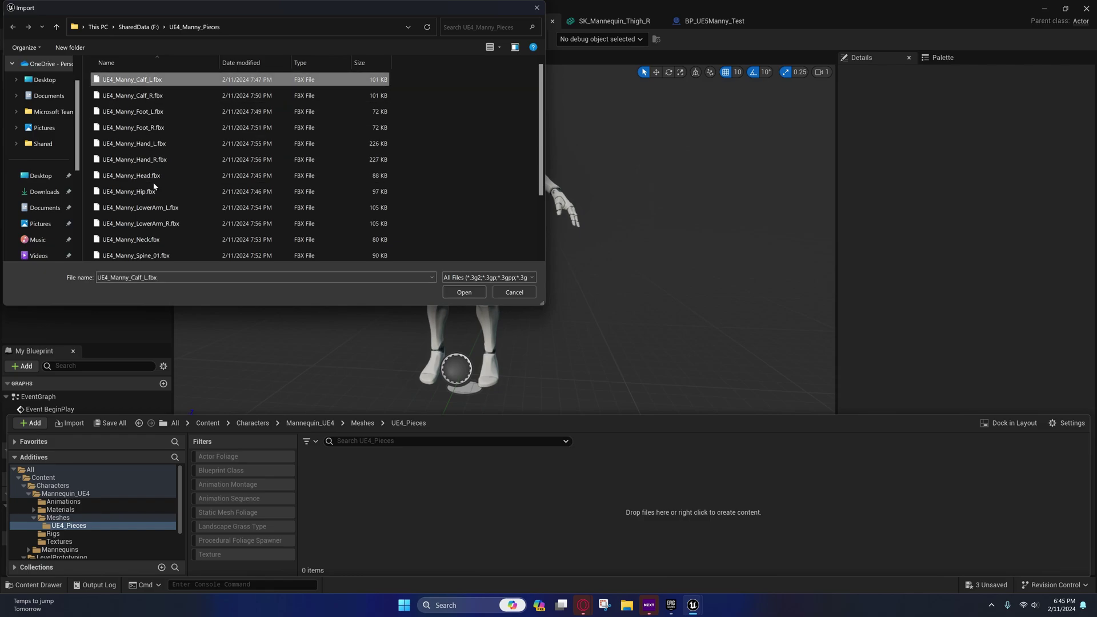
pyautogui.scroll(-2, 143, 223)
pyautogui.keyDown('shift'); pyautogui.click(139, 255); pyautogui.keyUp('shift')
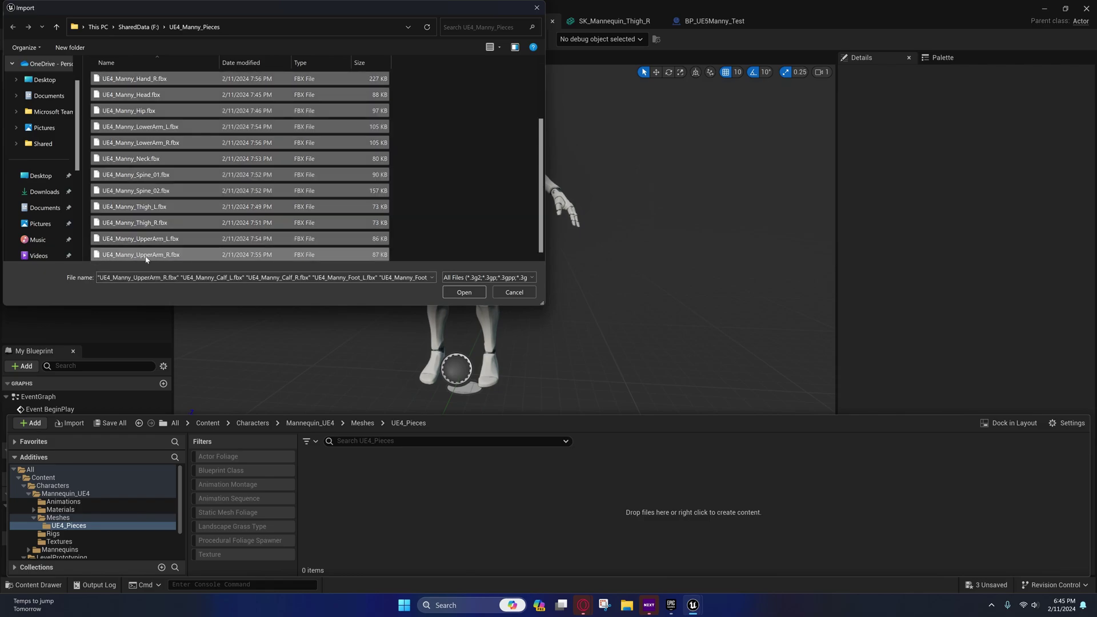
pyautogui.click(461, 292)
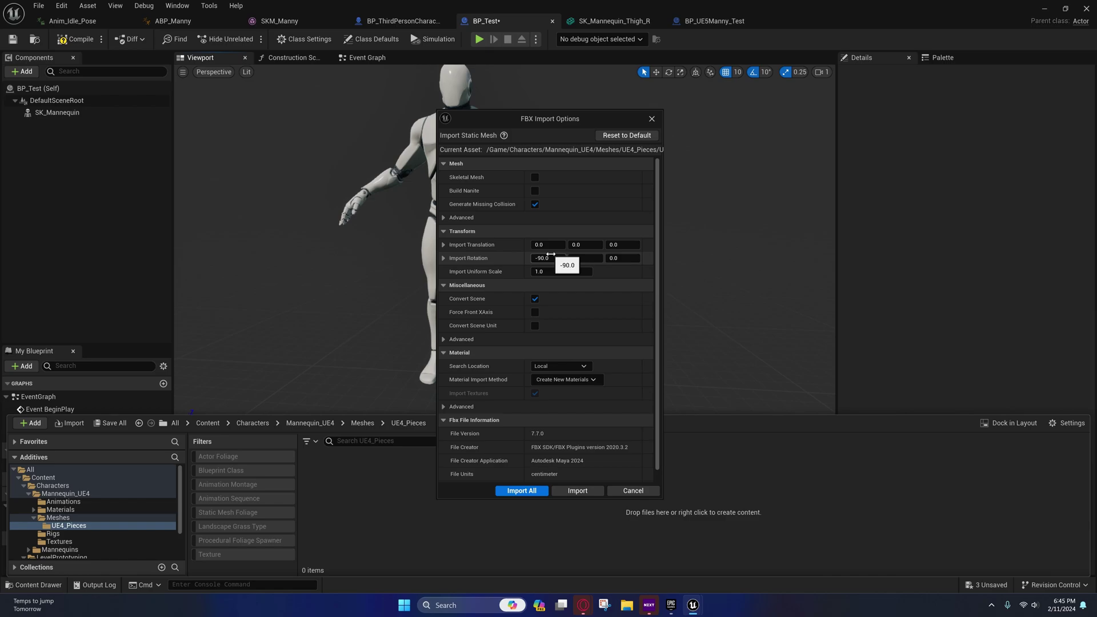
pyautogui.click(550, 254)
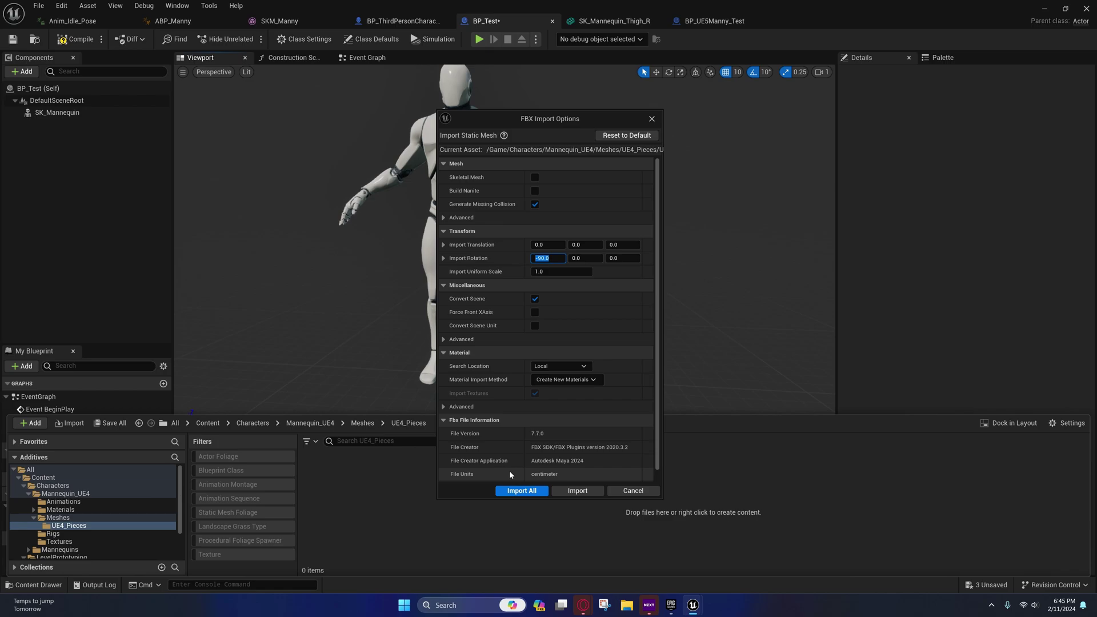
pyautogui.click(509, 490)
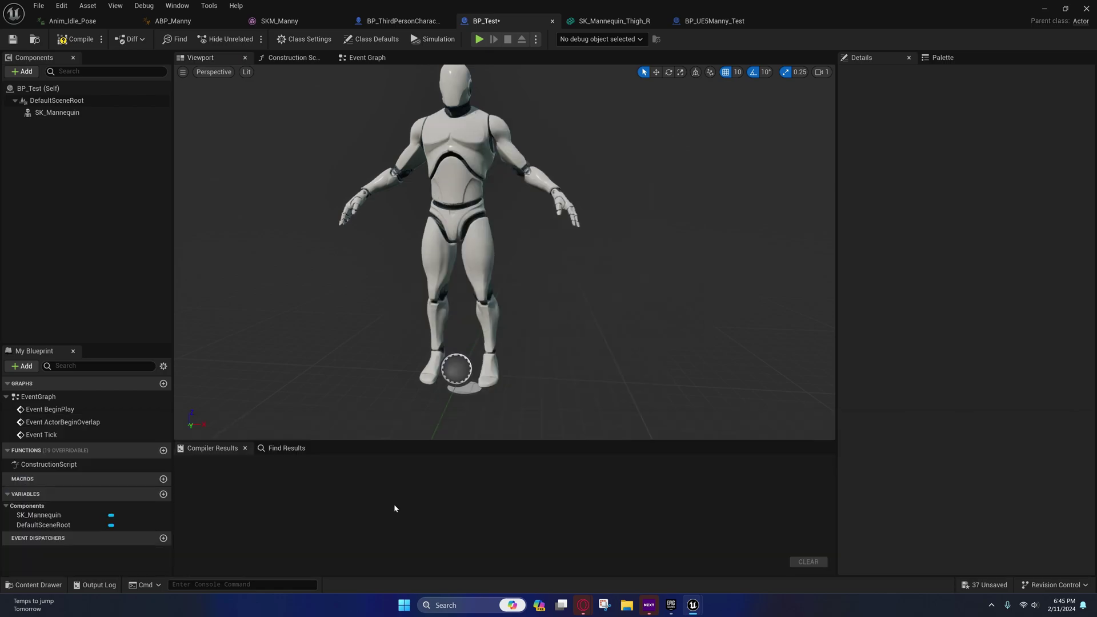
# Filter the contents of the UE4_Pieces folder to show only static meshes
pyautogui.click(34, 585)
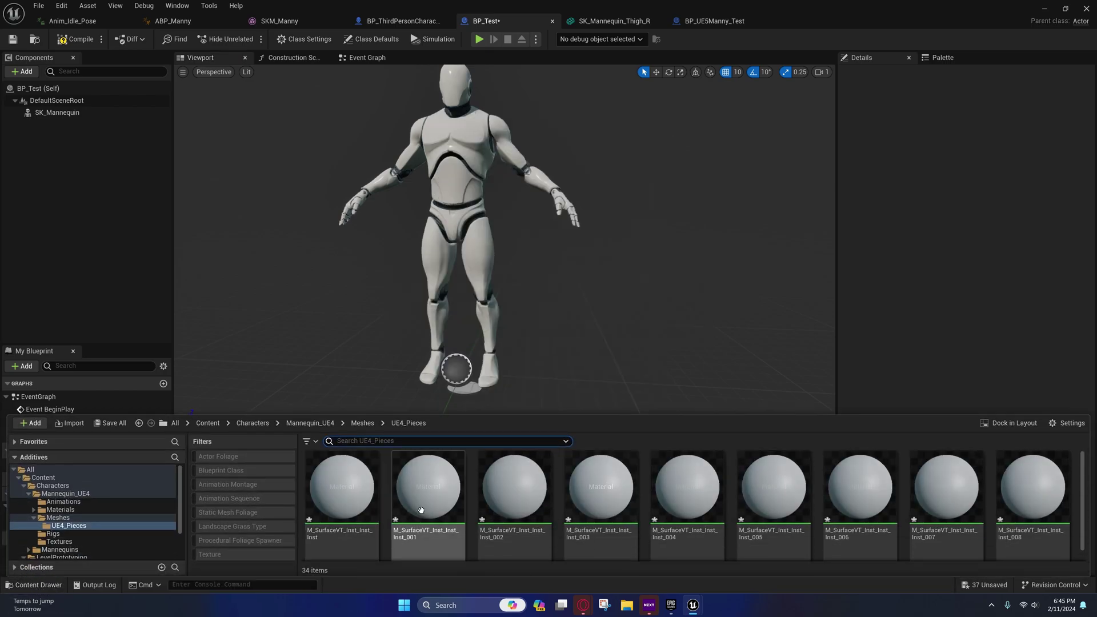
pyautogui.scroll(-3, 645, 499)
pyautogui.scroll(2, 640, 497)
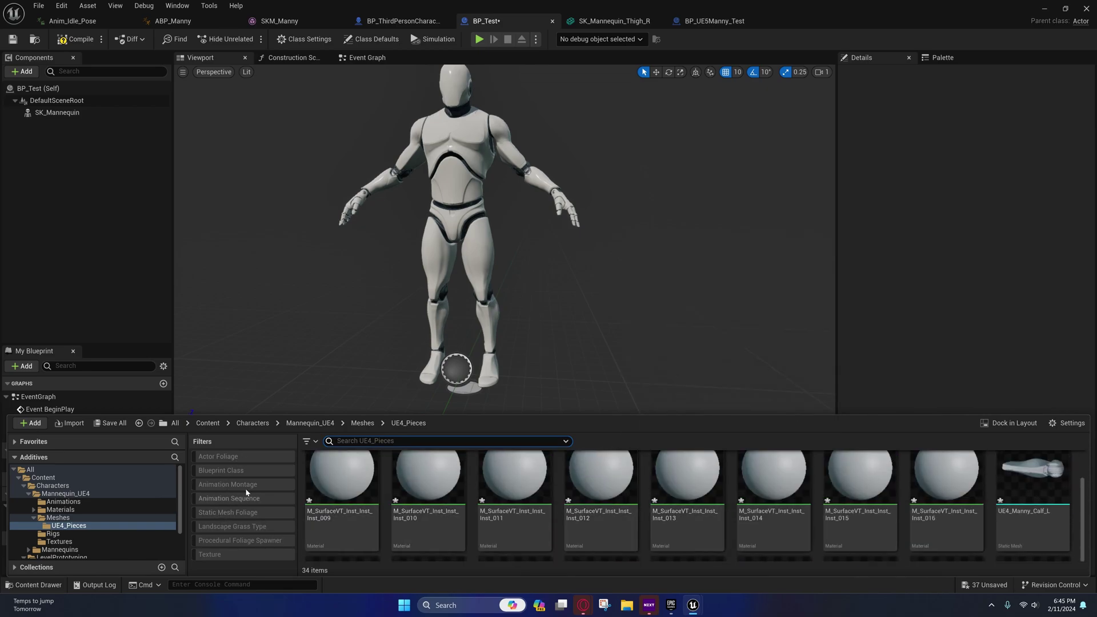
pyautogui.click(308, 441)
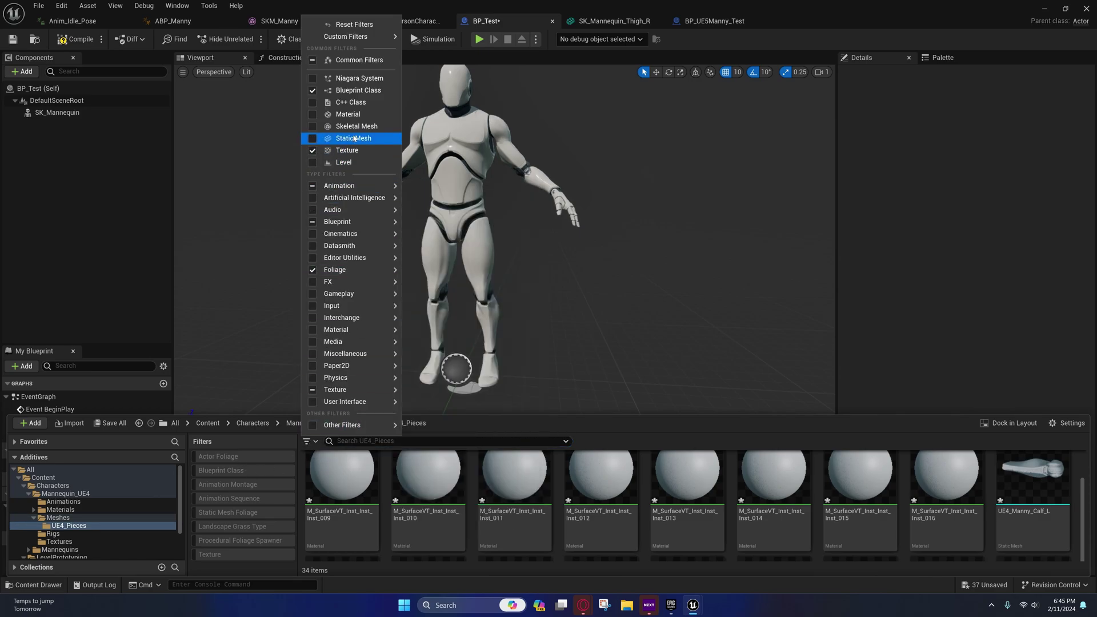
pyautogui.click(335, 139)
# Add all UE4_Manny static meshes, from Calf_L to UpperArm_R, as components of the BP_Test blueprint
pyautogui.click(371, 494)
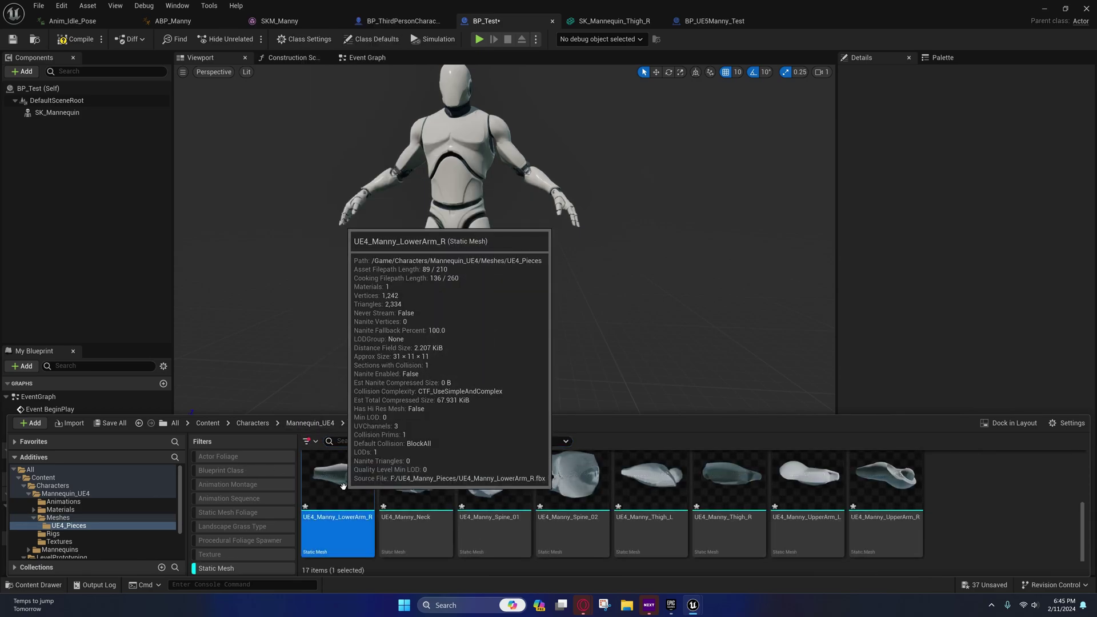
pyautogui.scroll(-1, 376, 499)
pyautogui.scroll(1, 386, 495)
pyautogui.click(370, 488)
pyautogui.scroll(-3, 371, 485)
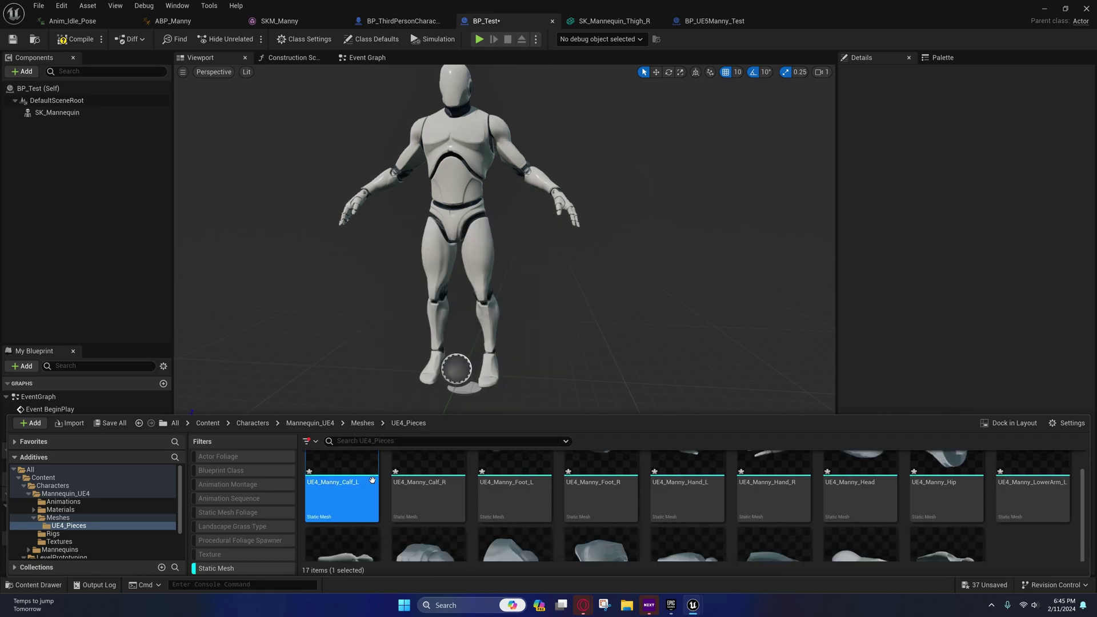
pyautogui.keyDown('shift'); pyautogui.click(869, 495); pyautogui.keyUp('shift')
pyautogui.moveTo(913, 522); pyautogui.dragTo(51, 113)
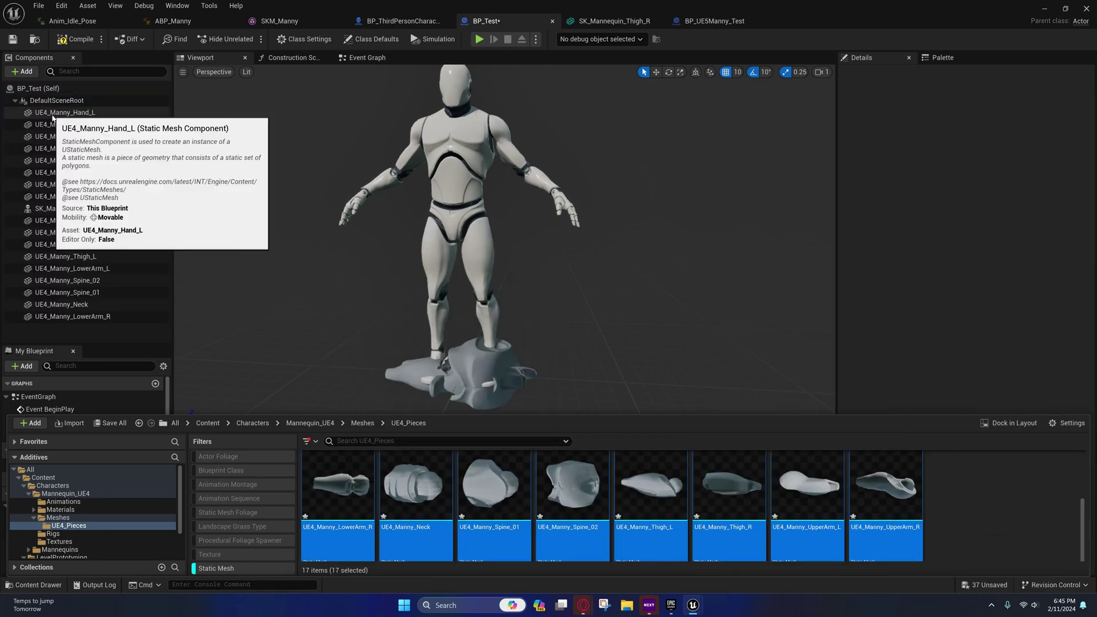
# Parent all the UE4_Manny static mesh components under the SK_Mannequin component
pyautogui.keyDown('shift'); pyautogui.click(61, 196); pyautogui.keyUp('shift')
pyautogui.moveTo(61, 196); pyautogui.dragTo(50, 113)
pyautogui.keyDown('shift'); pyautogui.click(94, 316); pyautogui.keyUp('shift')
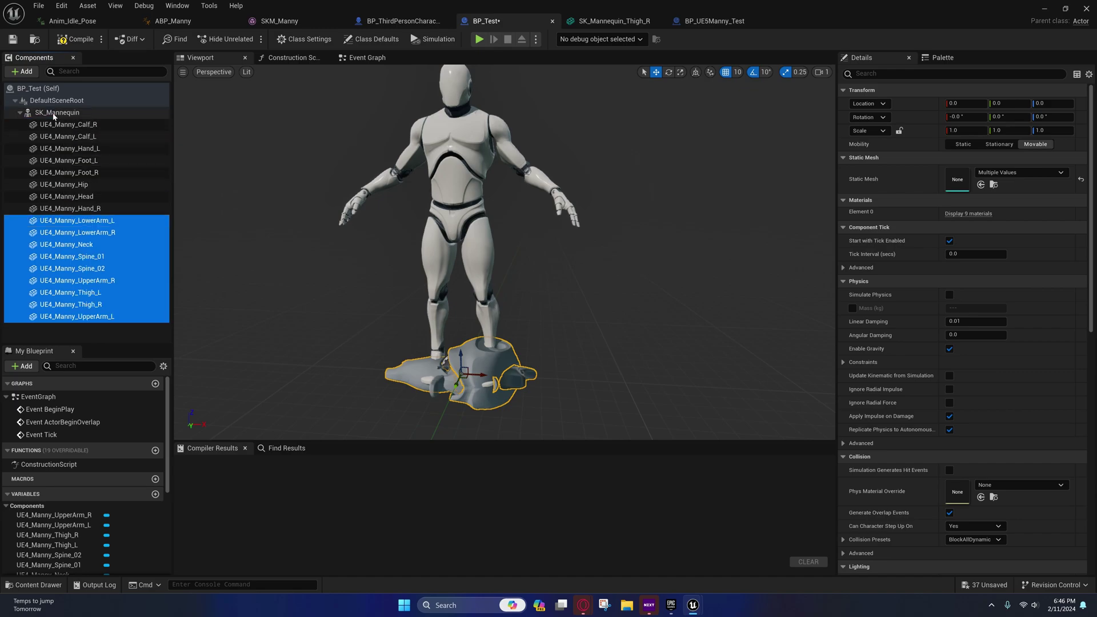
# Set the parent socket of the UE4_Manny_Calf_R component to the calf_r bone
pyautogui.click(58, 124)
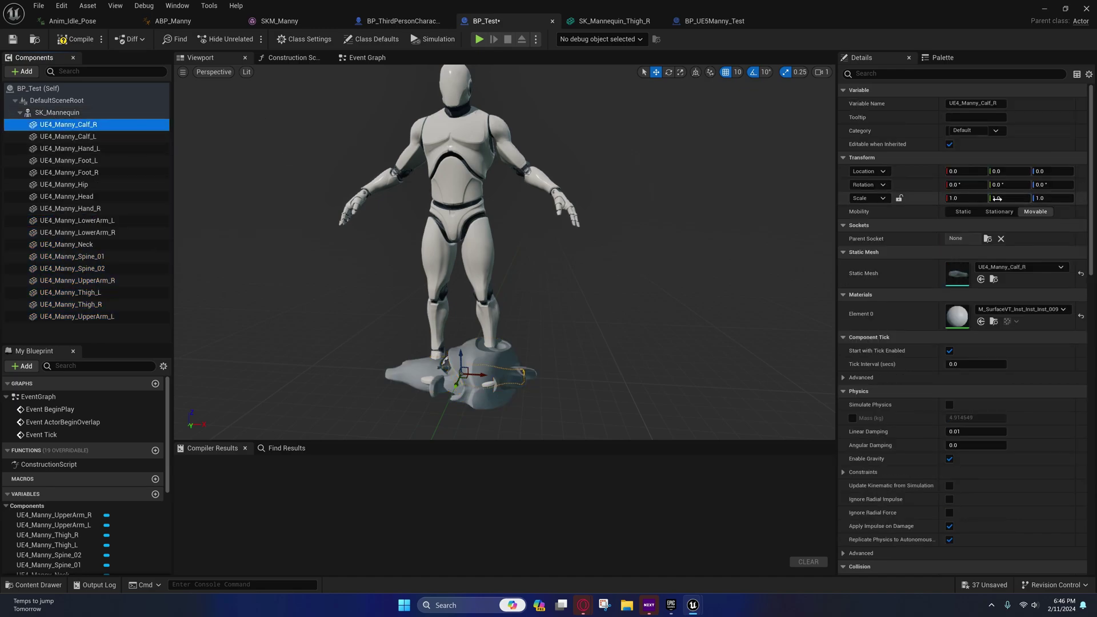
pyautogui.click(987, 238)
pyautogui.write('ca')
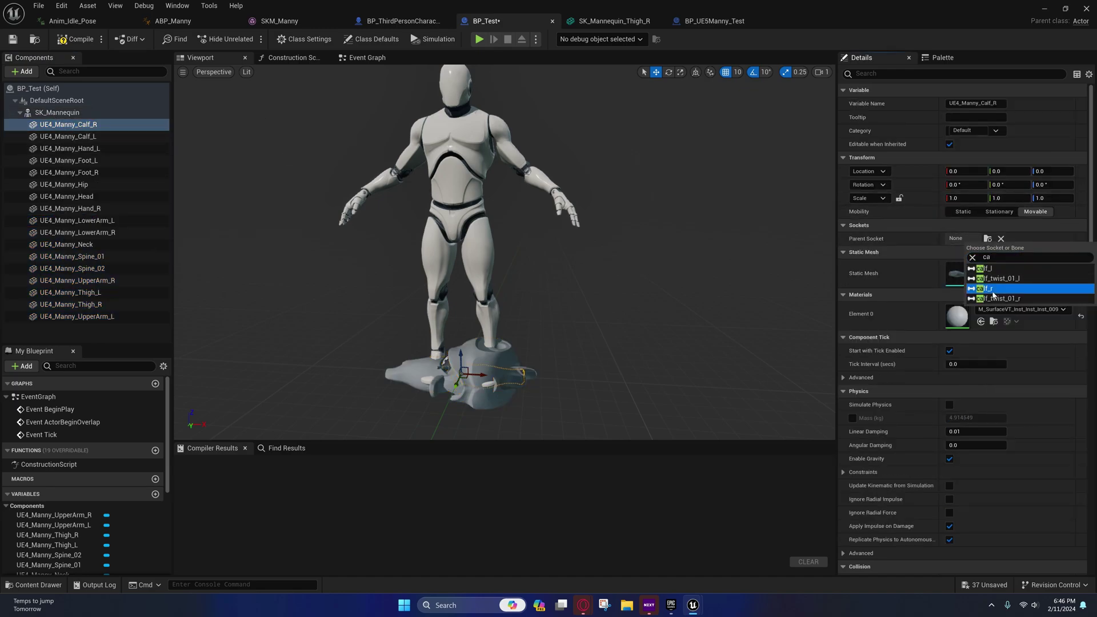
pyautogui.click(990, 289)
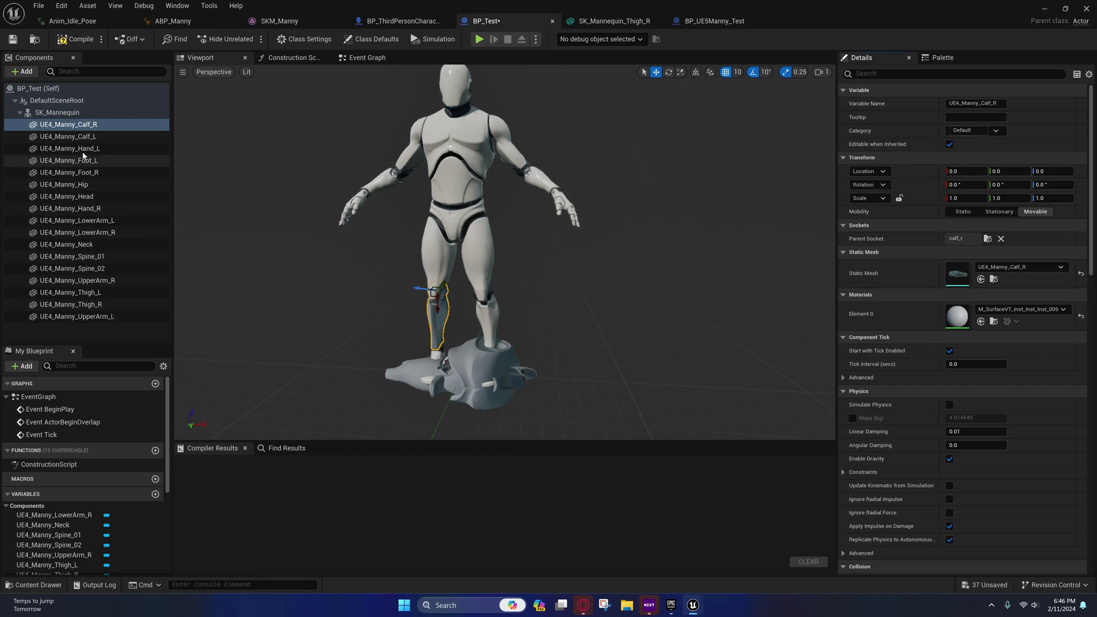
# Set the parent socket of the UE4_Manny_Calf_L component to the calf_l bone
pyautogui.click(67, 137)
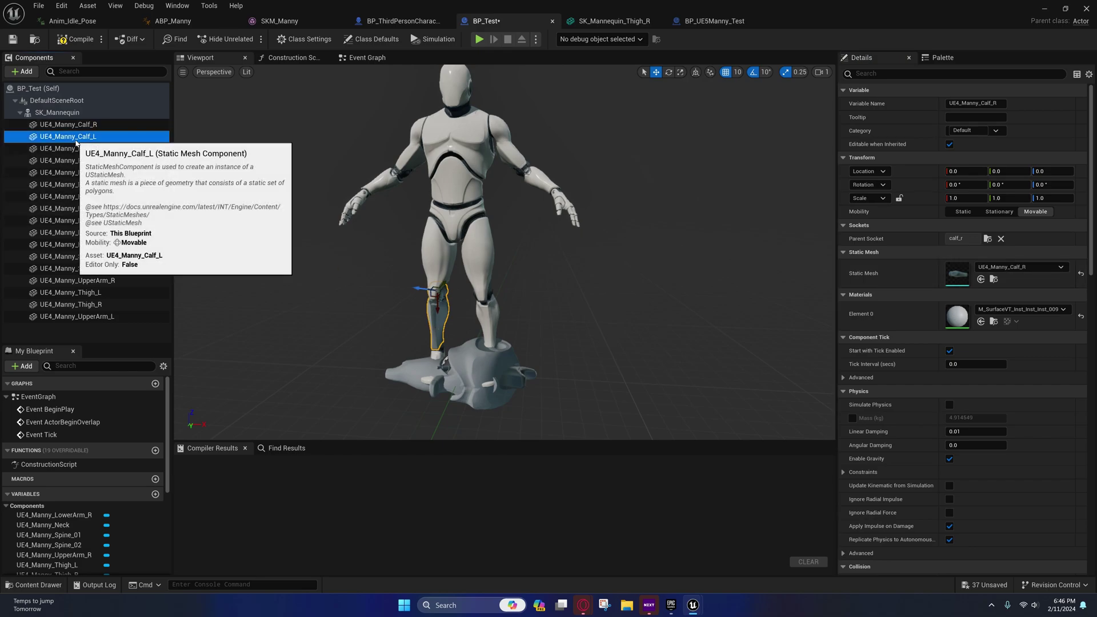
pyautogui.click(987, 239)
pyautogui.write('ca')
pyautogui.click(989, 269)
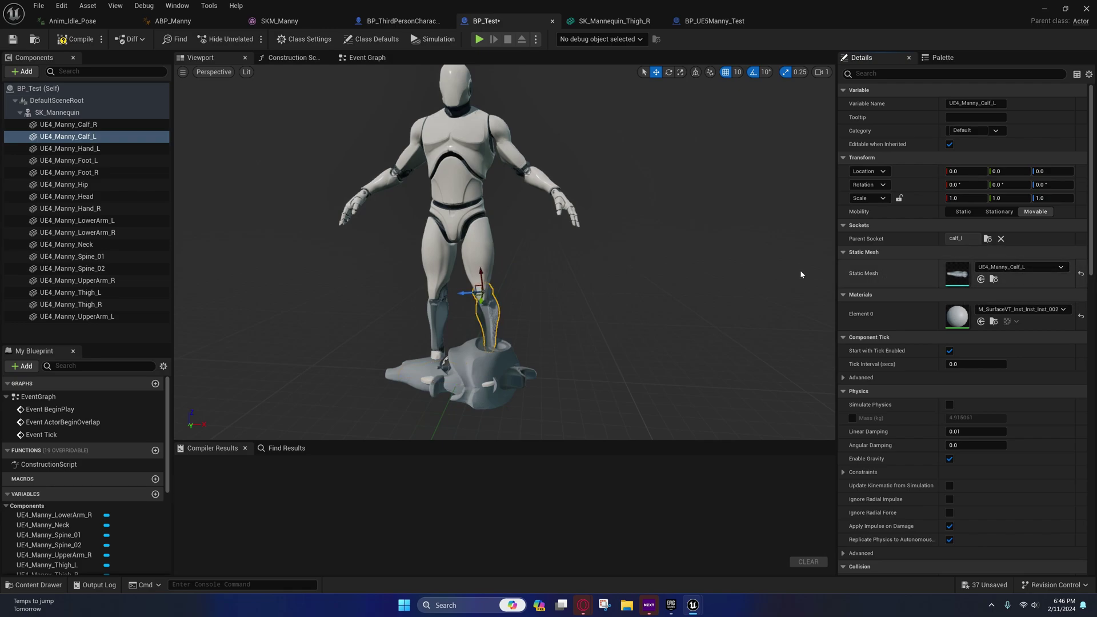
# Set the parent socket of the UE4_Manny_Hand_L component to the hand_l bone
pyautogui.click(70, 148)
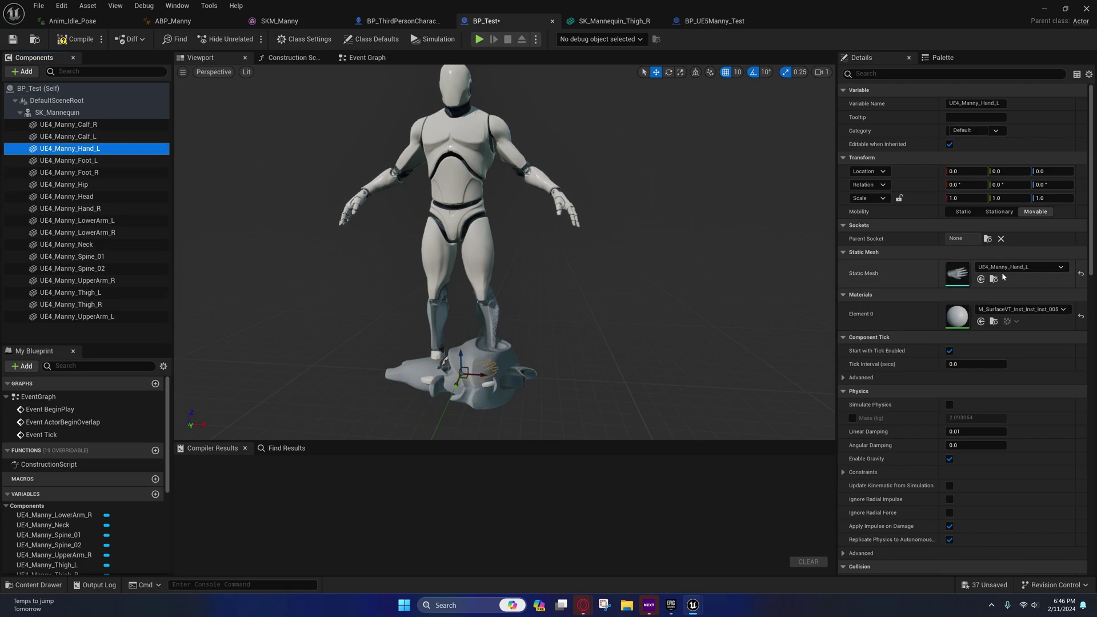
pyautogui.click(987, 238)
pyautogui.write('hand')
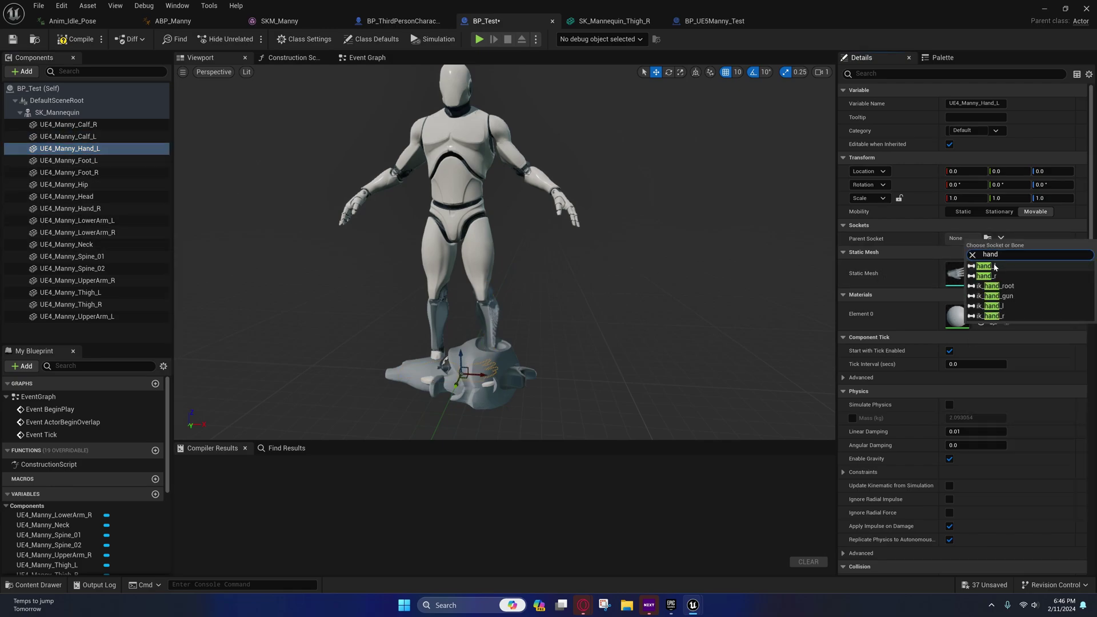
pyautogui.click(985, 265)
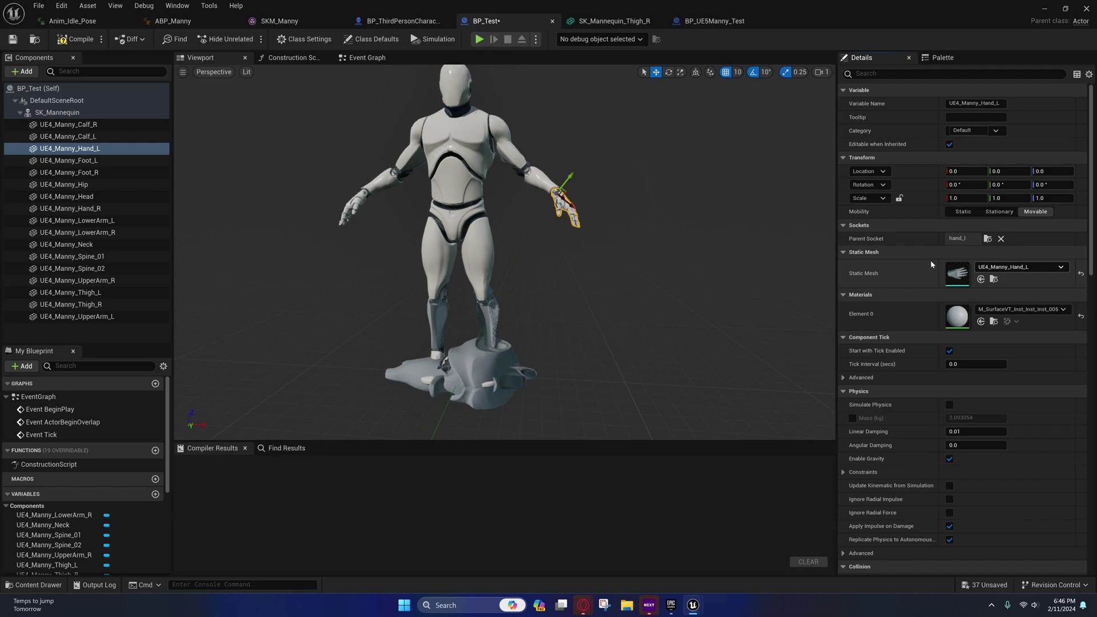
# Set the parent socket of the UE4_Manny_Foot_L component to the foot_l bone
pyautogui.click(95, 164)
pyautogui.click(987, 239)
pyautogui.write('f')
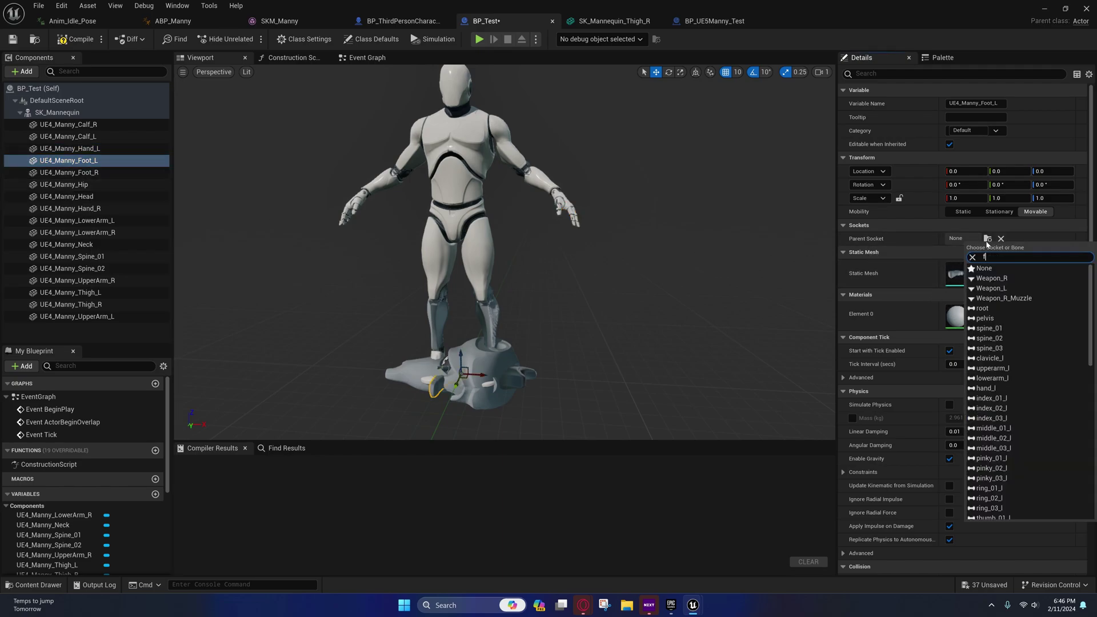
pyautogui.write('oo')
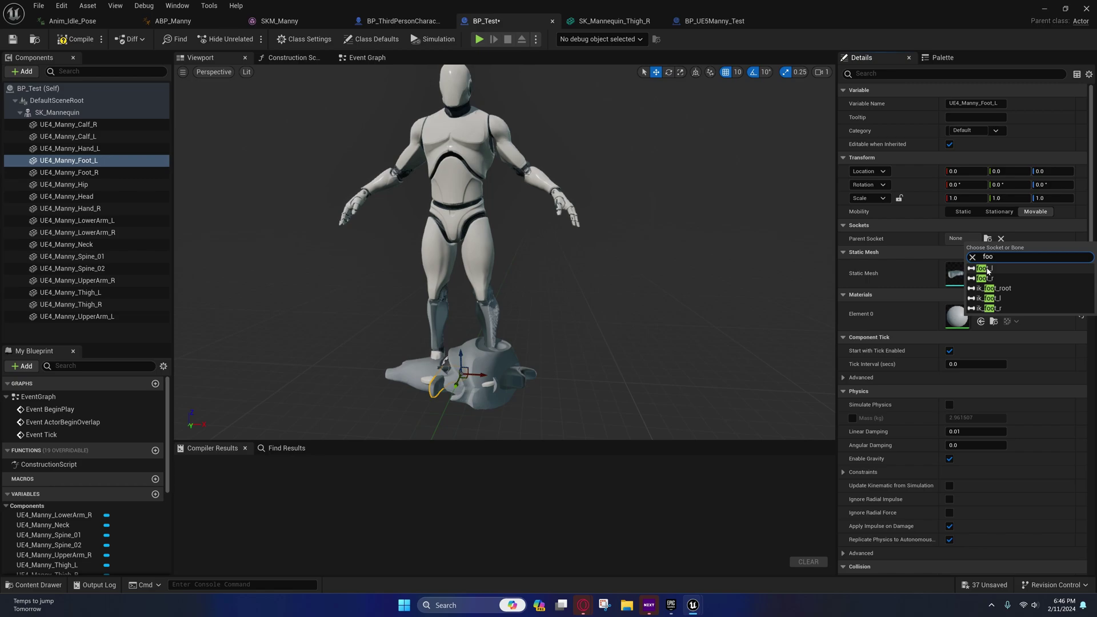
pyautogui.click(983, 268)
# Set the parent socket of the UE4_Manny_Foot_R component to the foot_r bone
pyautogui.click(68, 171)
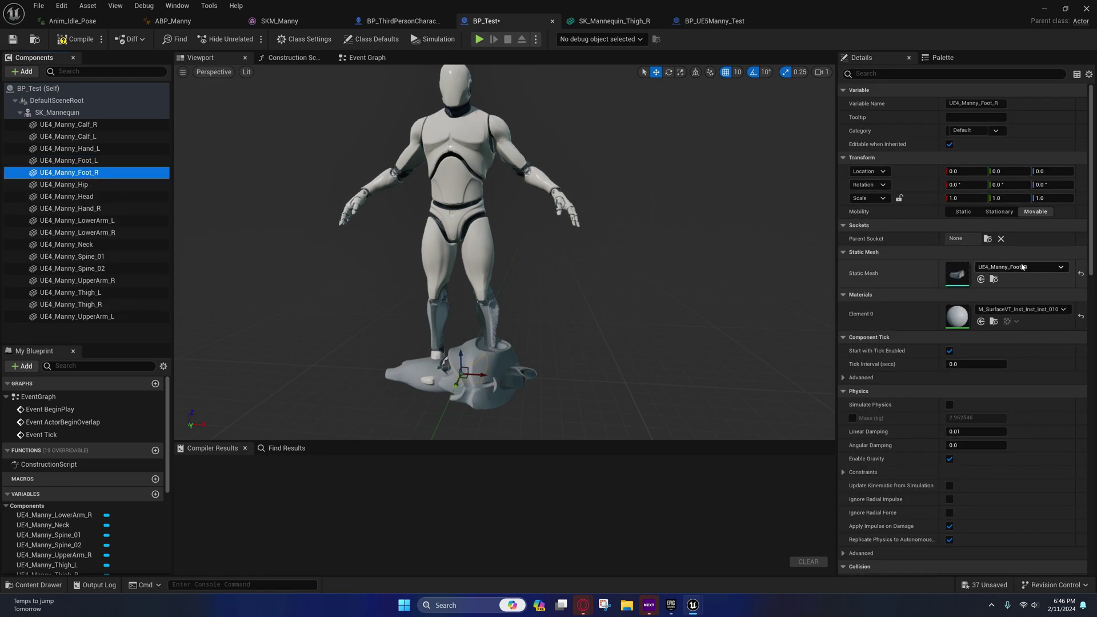
pyautogui.click(987, 239)
pyautogui.write('f')
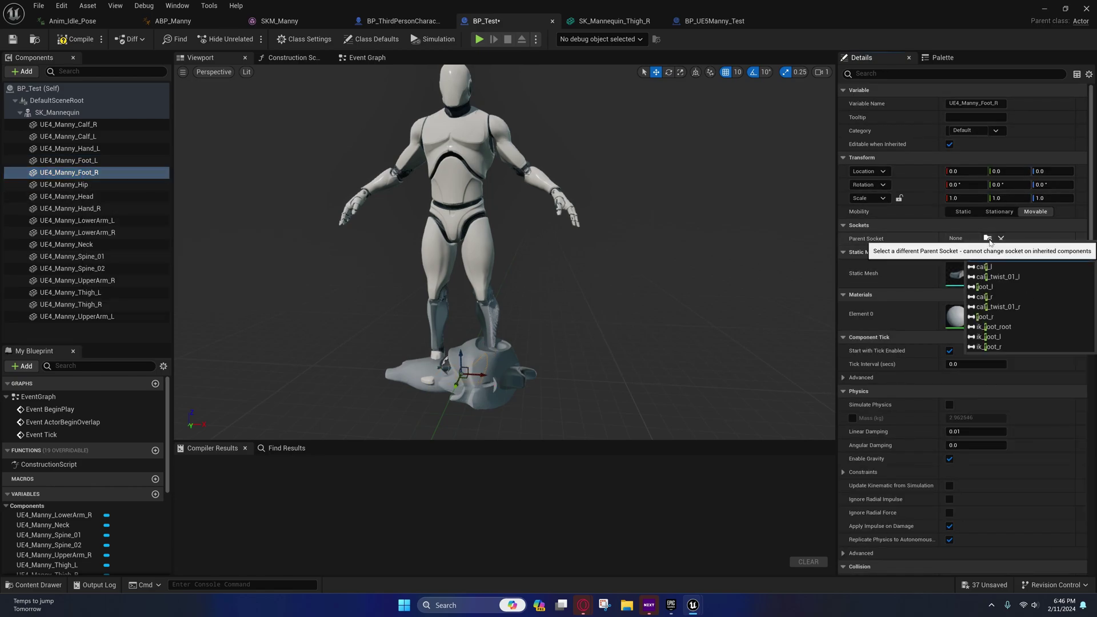
pyautogui.write('oot')
pyautogui.click(989, 278)
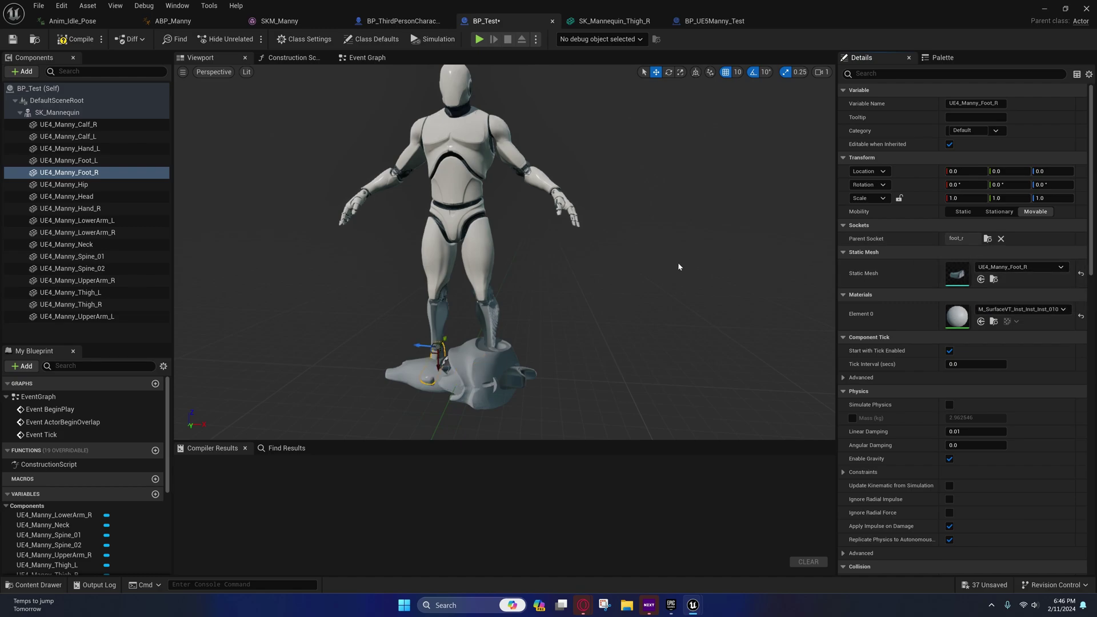
# Set the parent socket of UE4_Manny_Hip to the pelvis bone and that of UE4_Manny_Head to the head bone
pyautogui.click(64, 185)
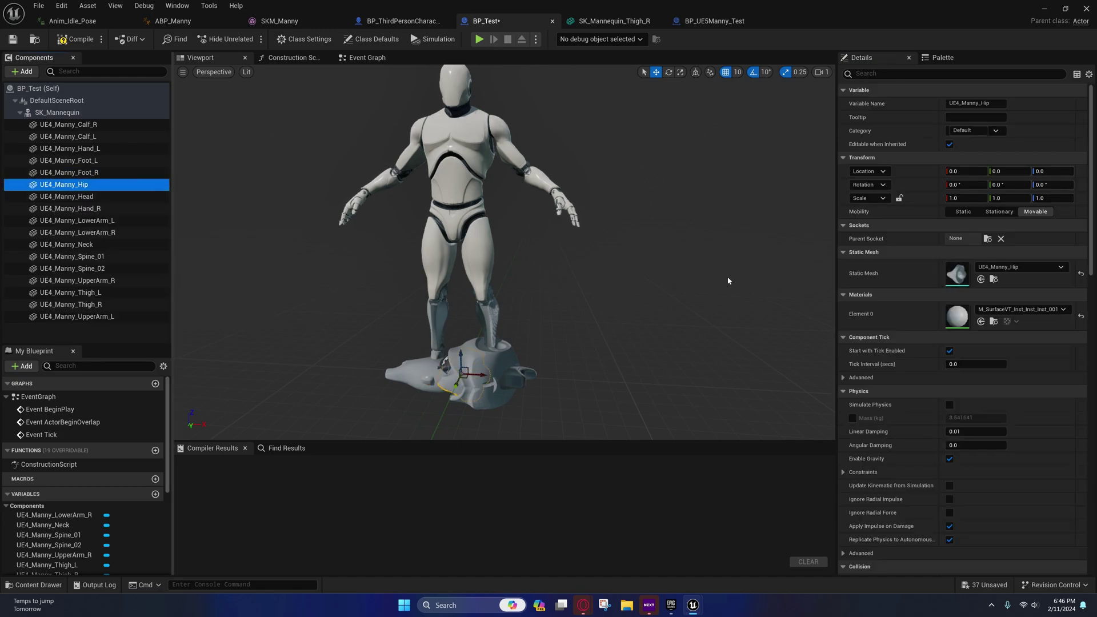
pyautogui.click(986, 239)
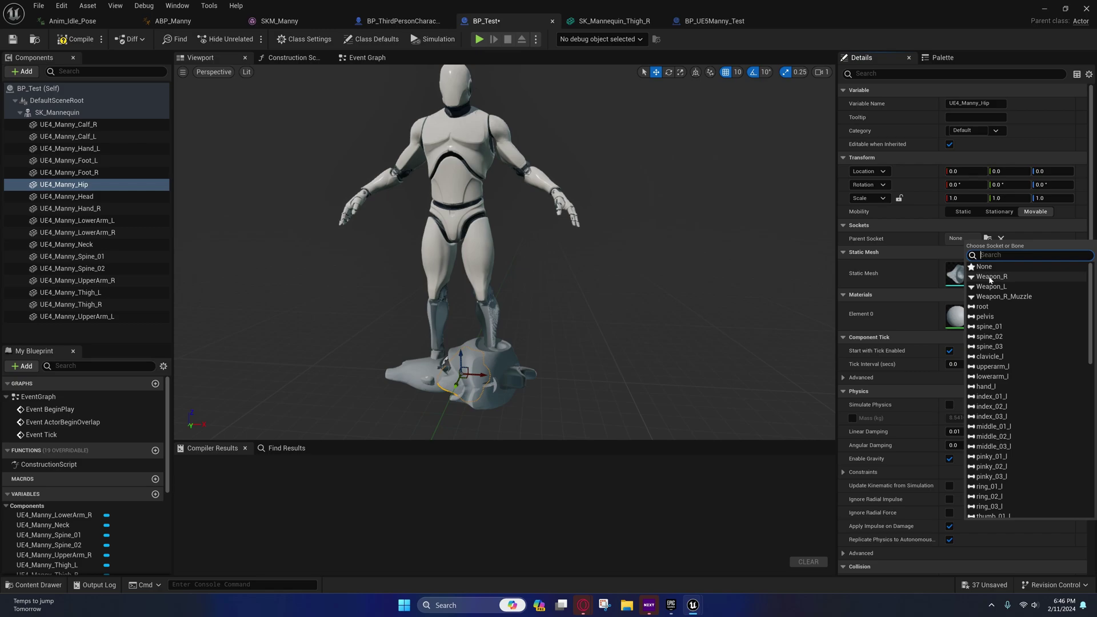
pyautogui.click(984, 316)
pyautogui.click(63, 197)
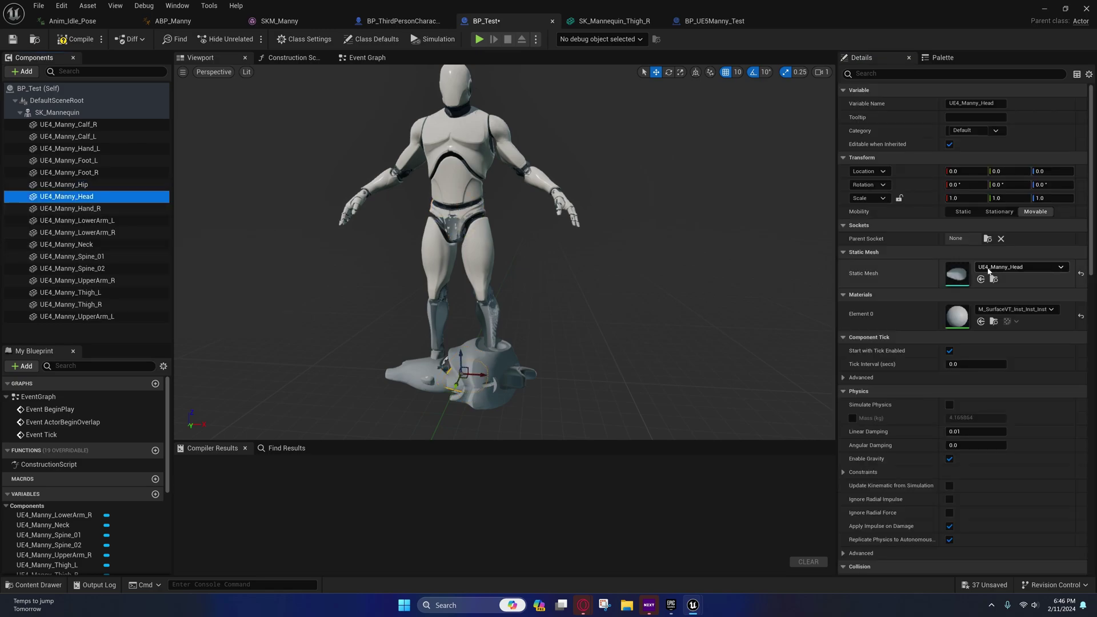
pyautogui.click(987, 239)
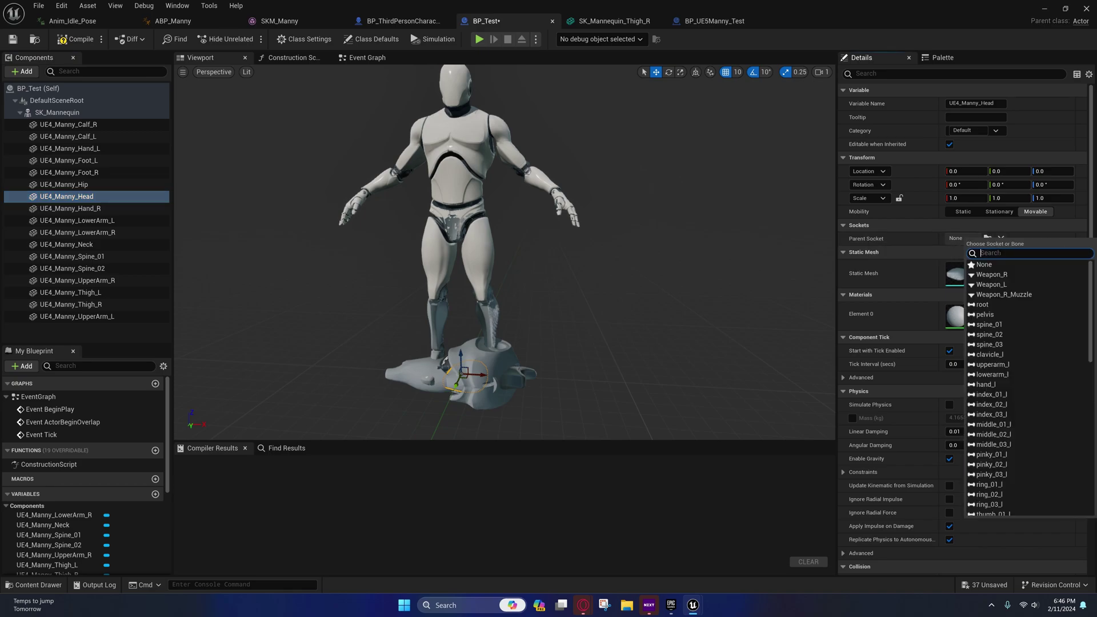
pyautogui.write('head')
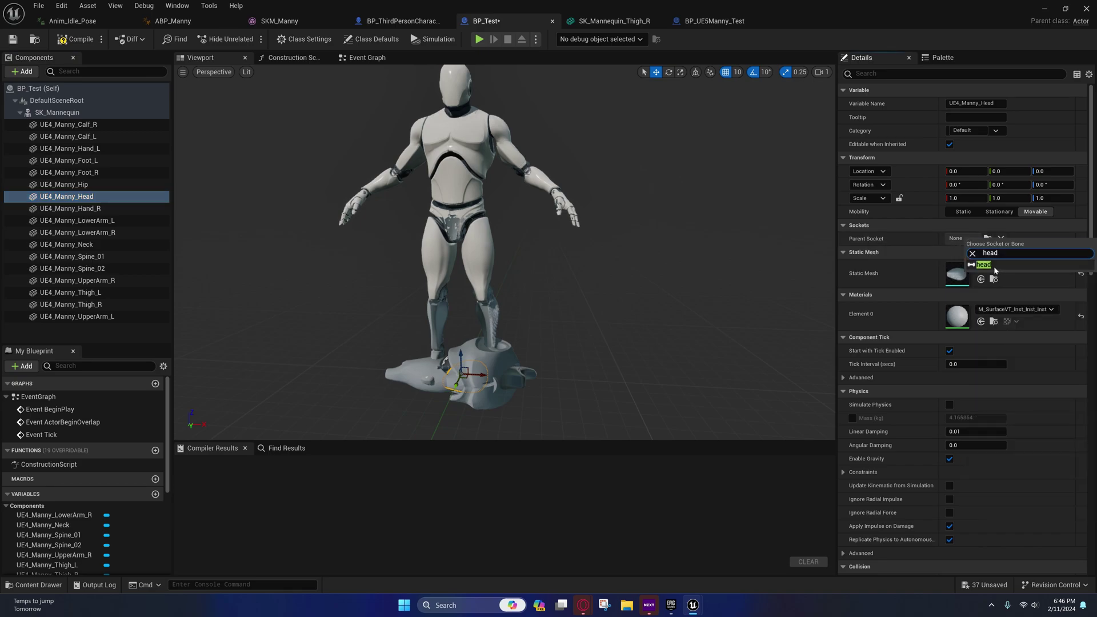
pyautogui.click(989, 267)
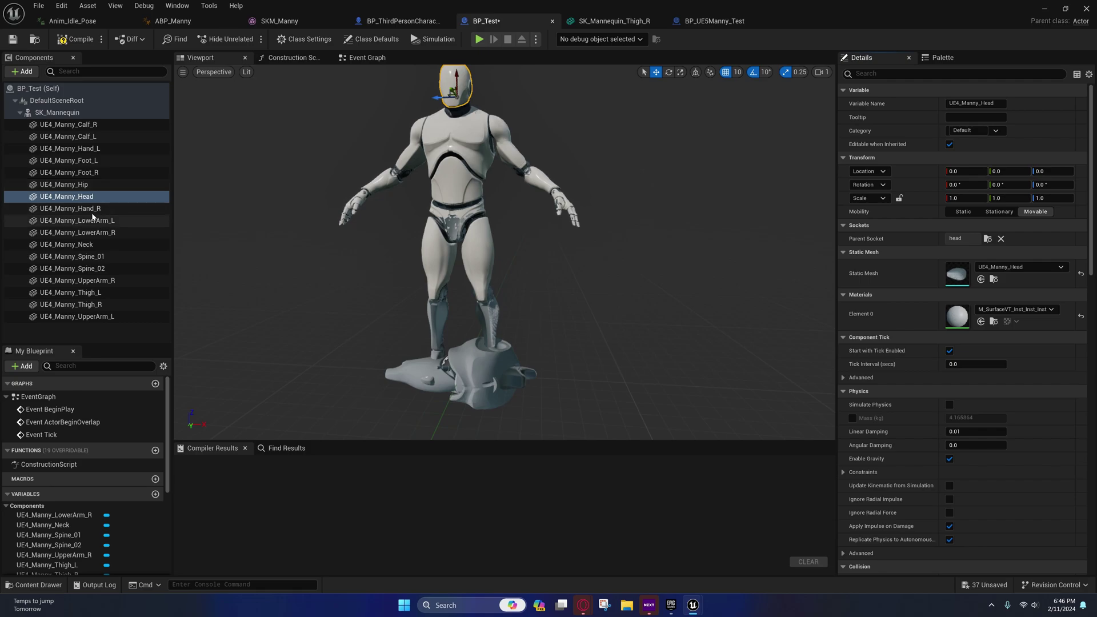
# Set the parent socket of the UE4_Manny_Hand_R component to the hand_r bone
pyautogui.click(70, 209)
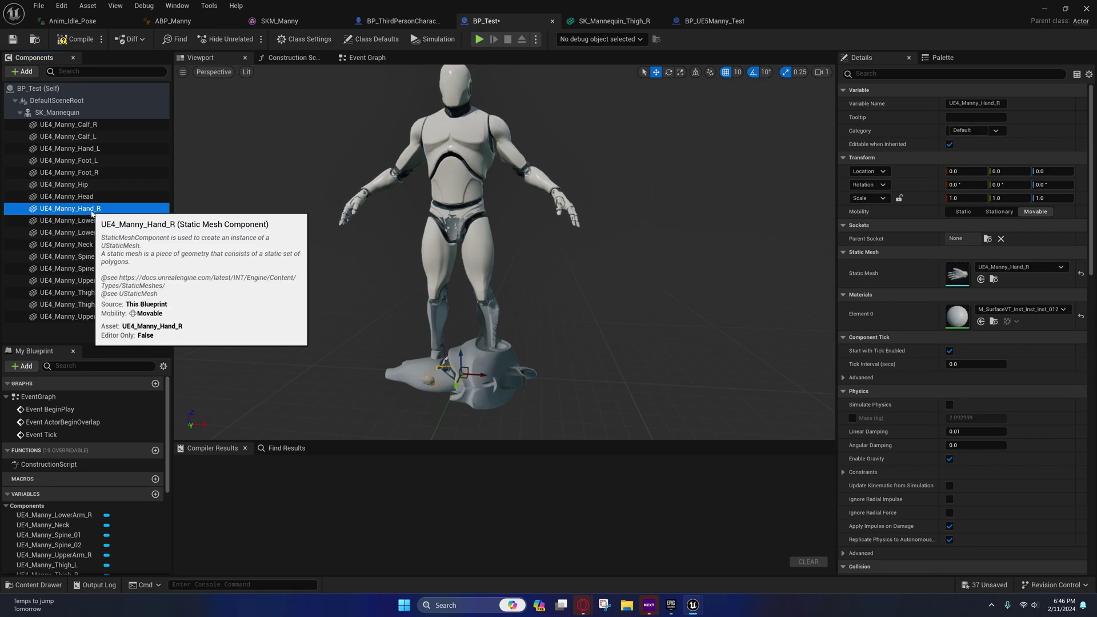
pyautogui.click(986, 238)
pyautogui.write('han')
pyautogui.click(991, 276)
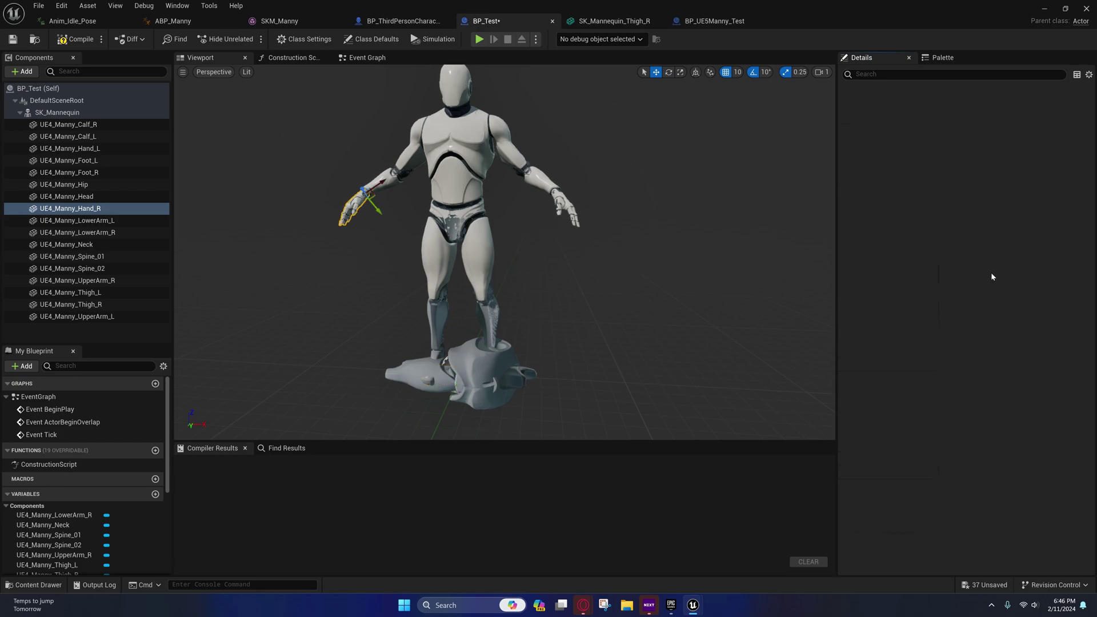
# Set the parent socket of the UE4_Manny_LowerArm_L component to the lowerarm_l bone
pyautogui.click(95, 222)
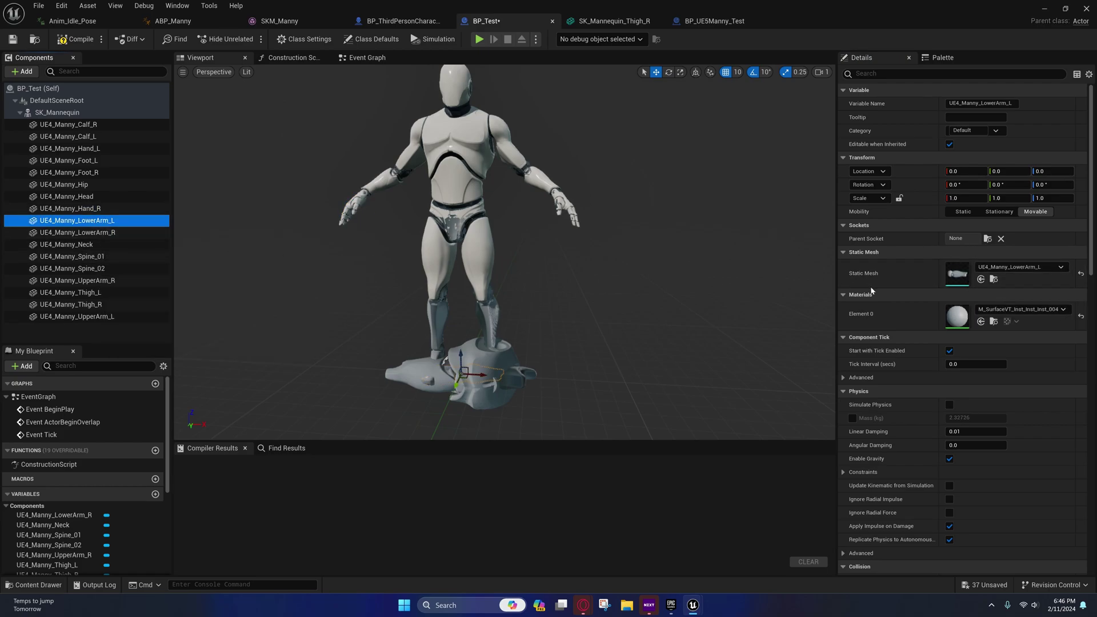
pyautogui.click(987, 239)
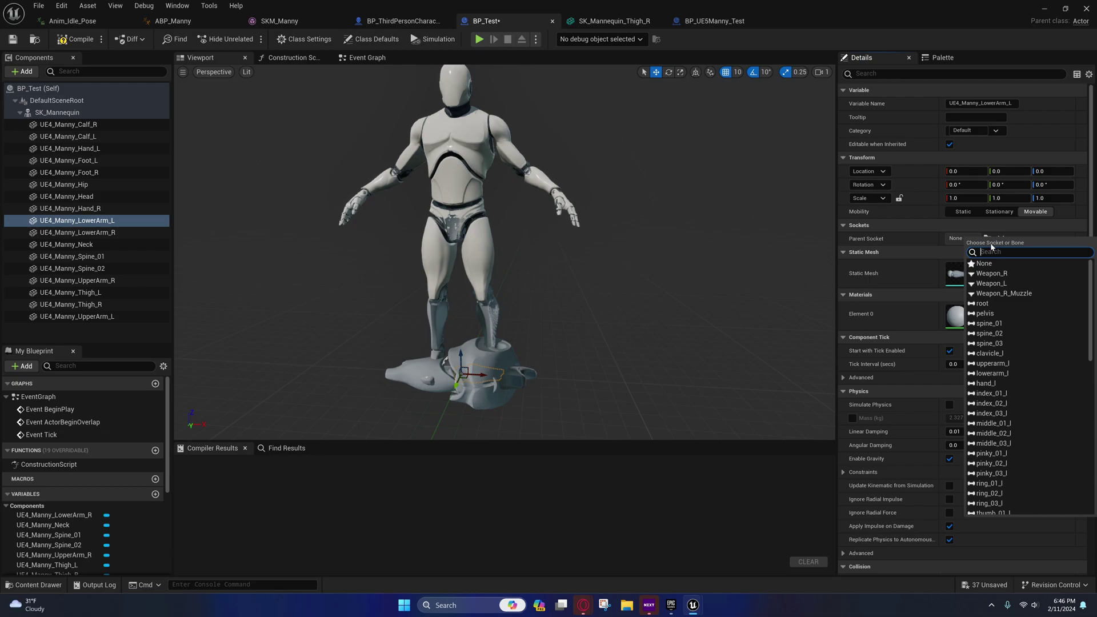
pyautogui.write('lower')
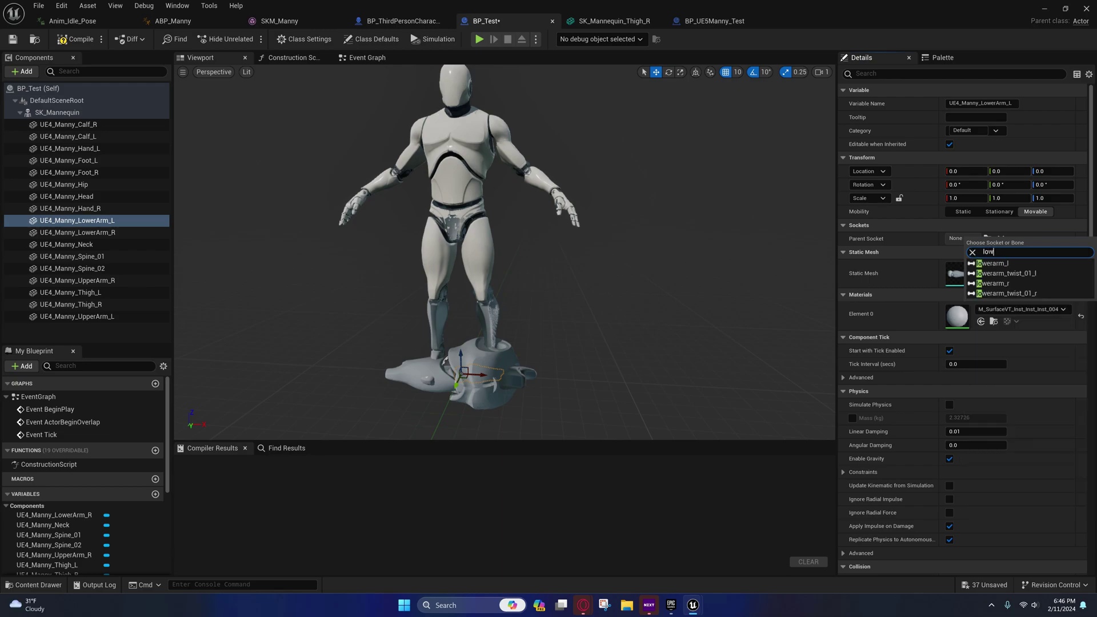
pyautogui.click(1004, 264)
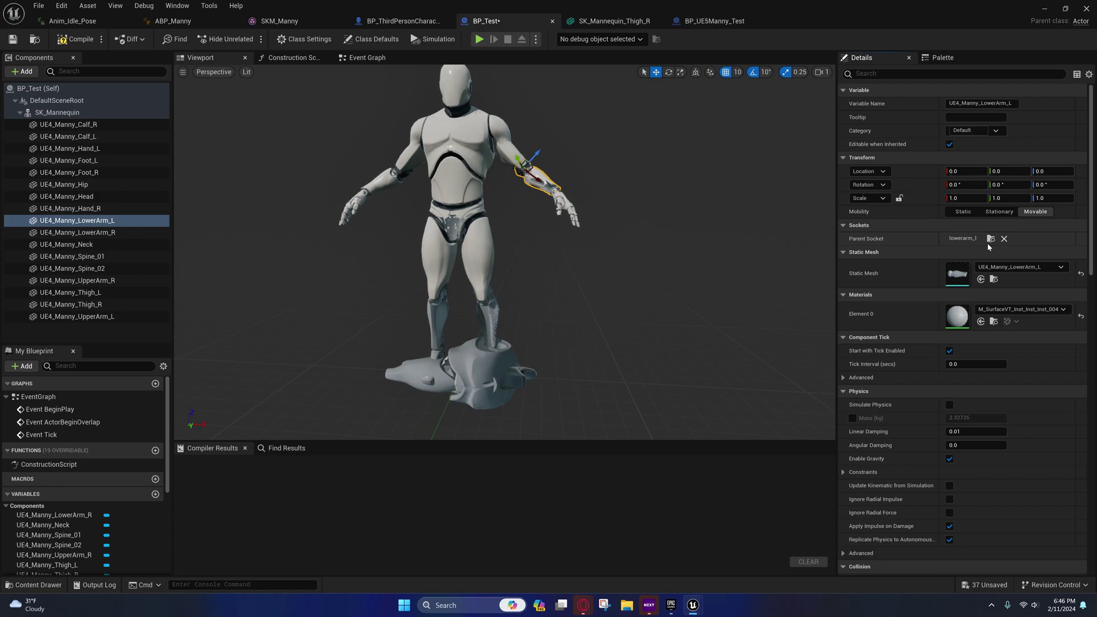
# Set the parent socket of the UE4_Manny_LowerArm_R component to the lowerarm_r bone
pyautogui.click(94, 232)
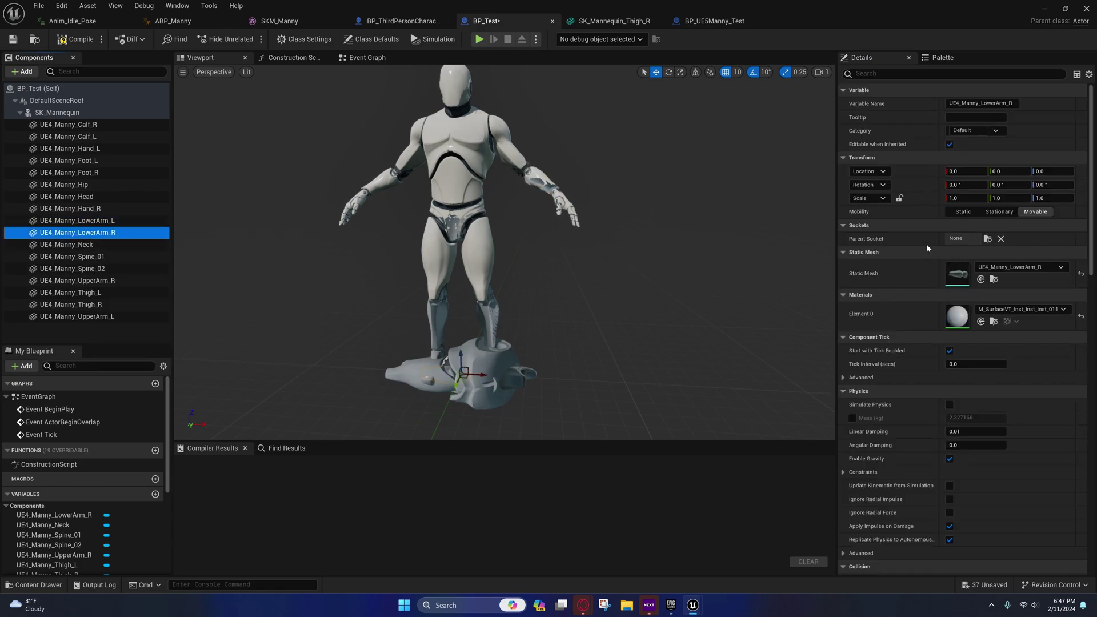
pyautogui.click(987, 239)
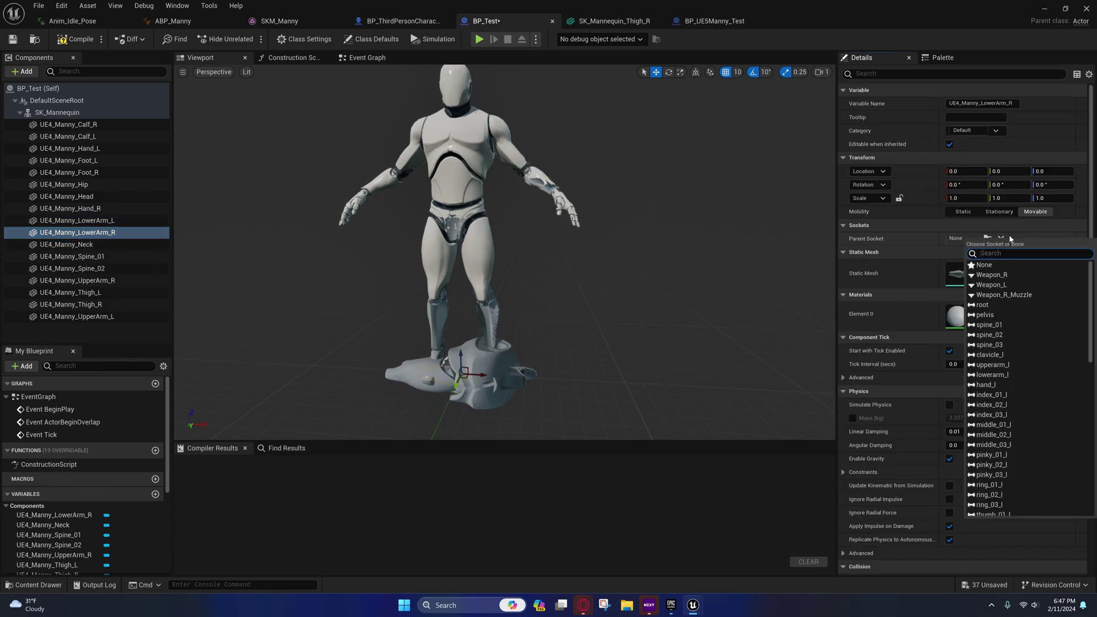
pyautogui.write('lowe')
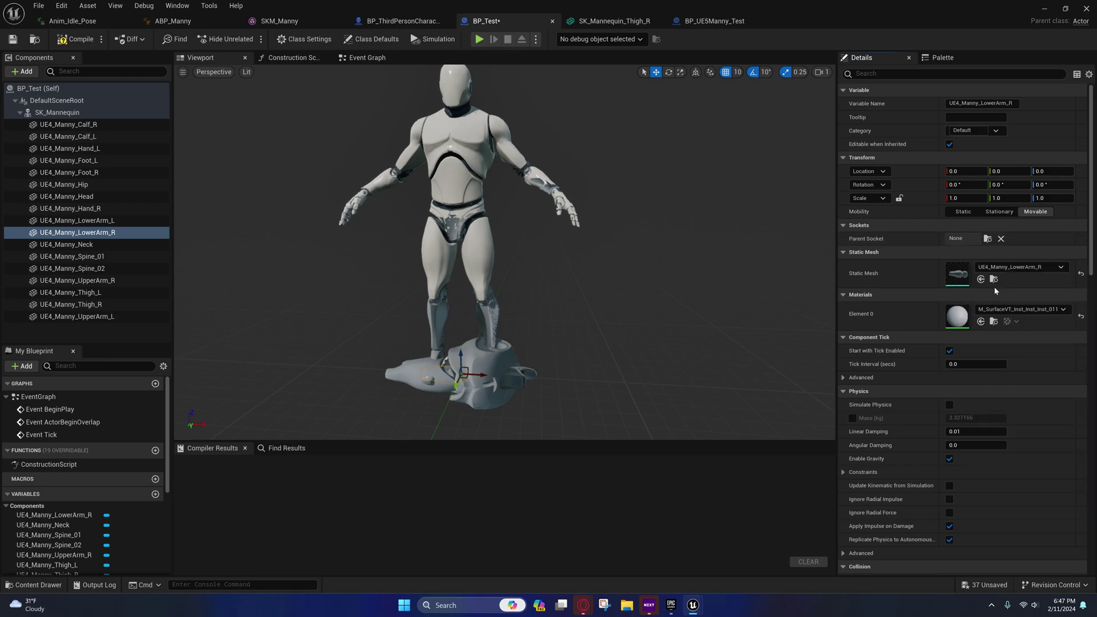
pyautogui.click(1000, 284)
# Set the parent socket of the UE4_Manny_Neck component to the neck bone
pyautogui.click(66, 244)
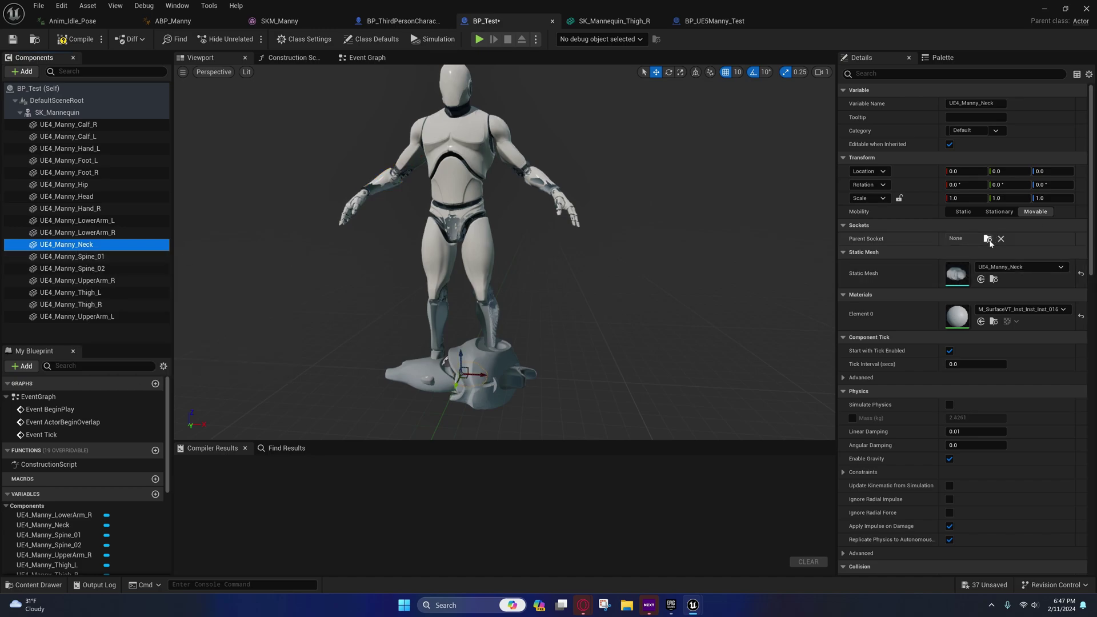
pyautogui.click(987, 239)
pyautogui.write('nec')
pyautogui.click(988, 267)
# Set the parent socket of UE4_Manny_Spine_01 to the spine_01 bone and that of UE4_Manny_Spine_02 to spine_02
pyautogui.click(84, 257)
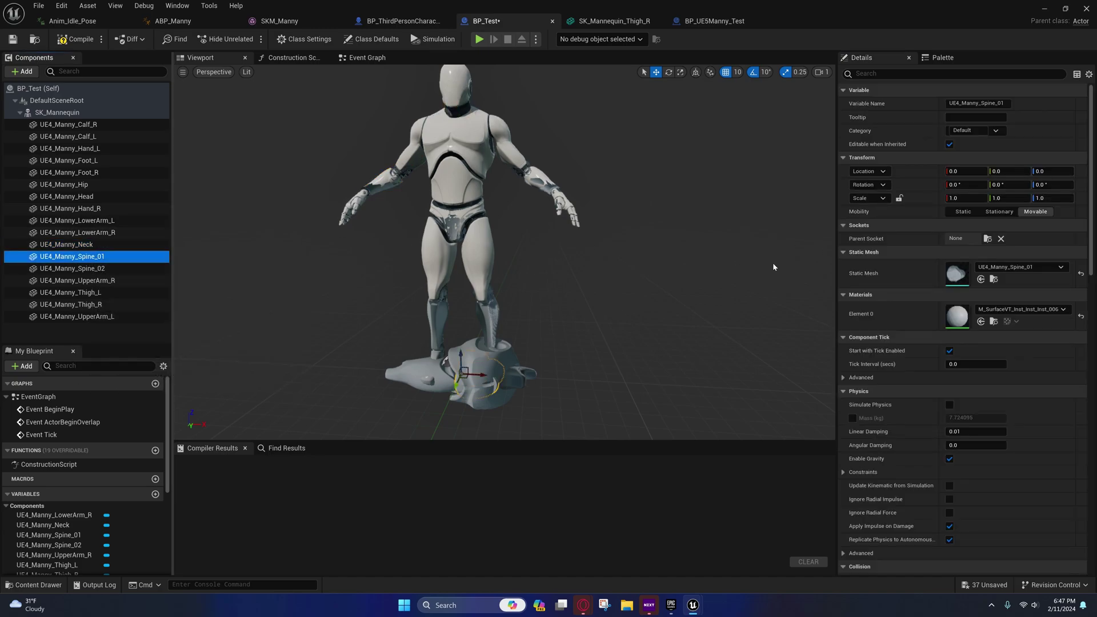
pyautogui.click(987, 238)
pyautogui.write('sp')
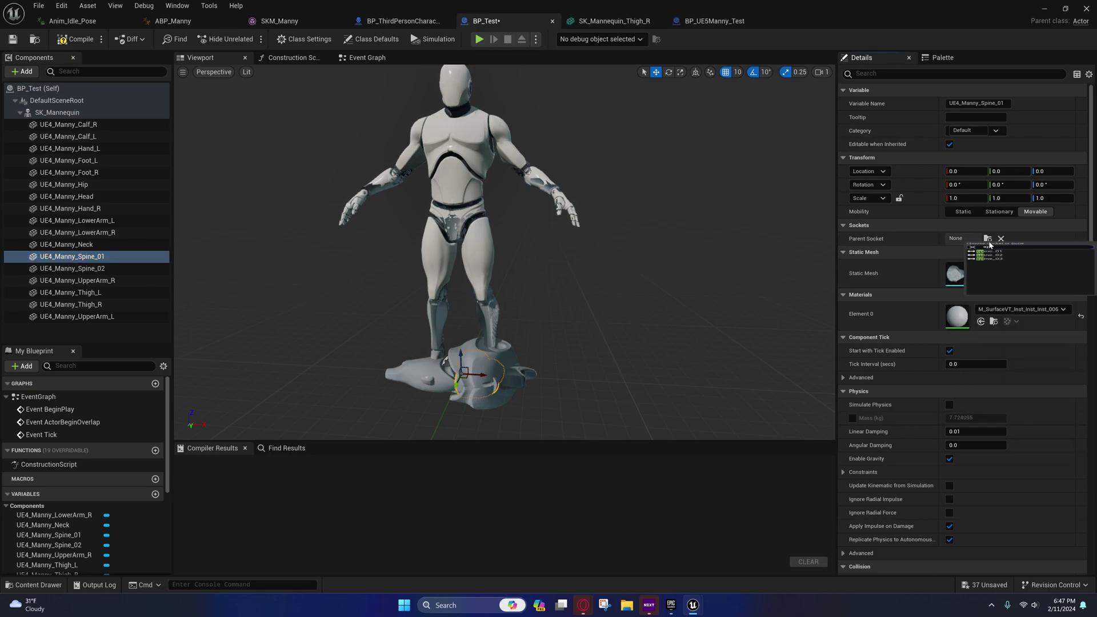
pyautogui.click(993, 268)
pyautogui.click(100, 268)
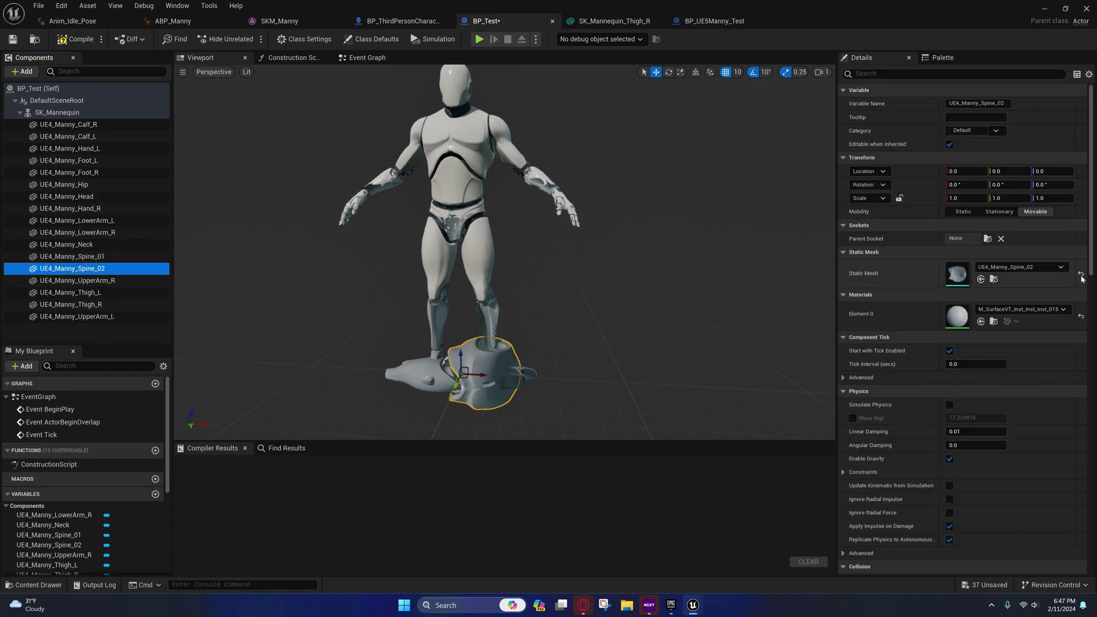
pyautogui.click(987, 238)
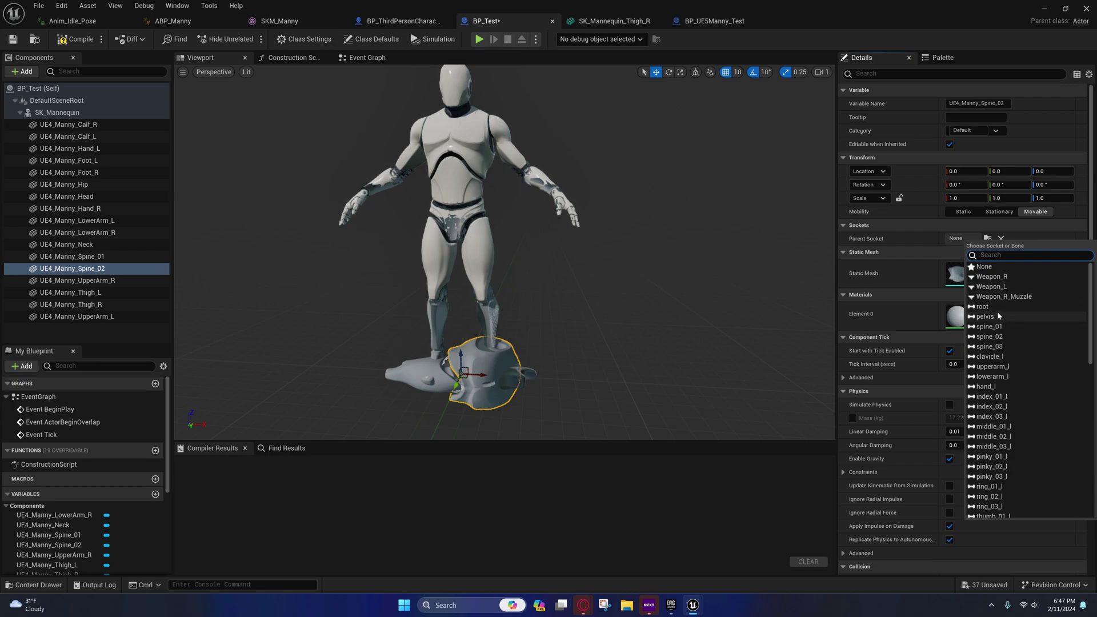
pyautogui.click(988, 337)
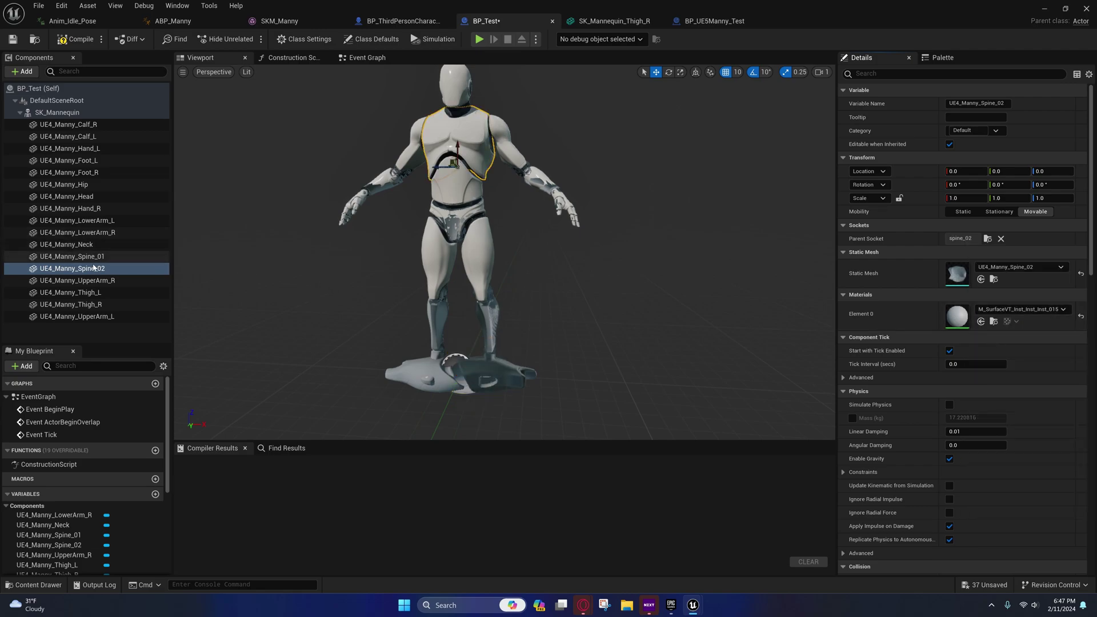
# Set the parent socket of the UE4_Manny_UpperArm_R component to the upperarm_r bone
pyautogui.click(80, 280)
pyautogui.click(988, 239)
pyautogui.write('upp')
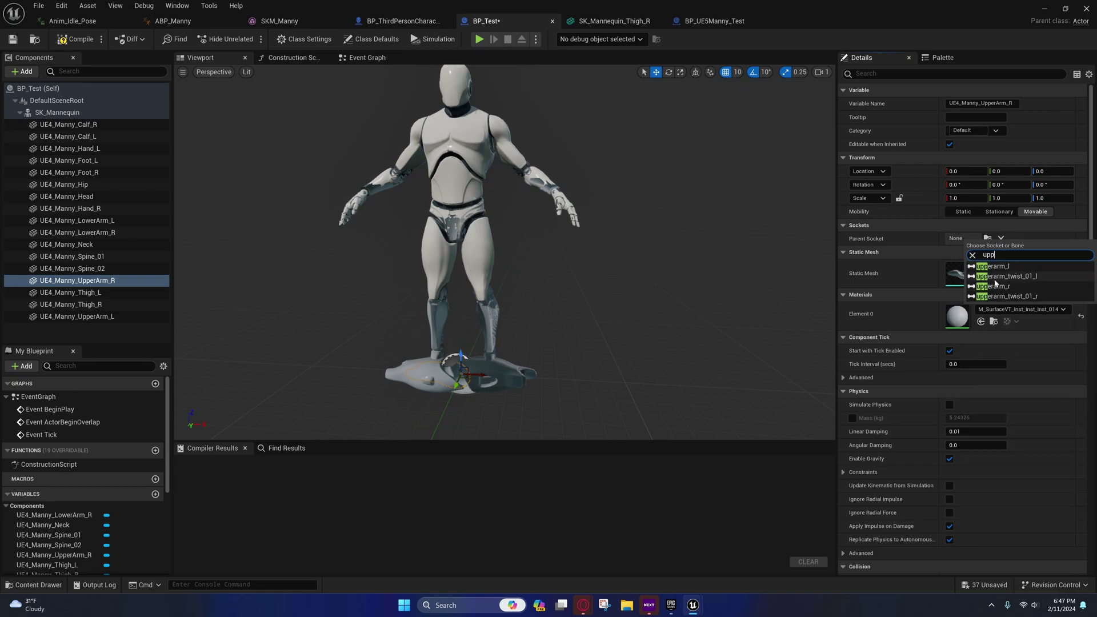
pyautogui.click(994, 285)
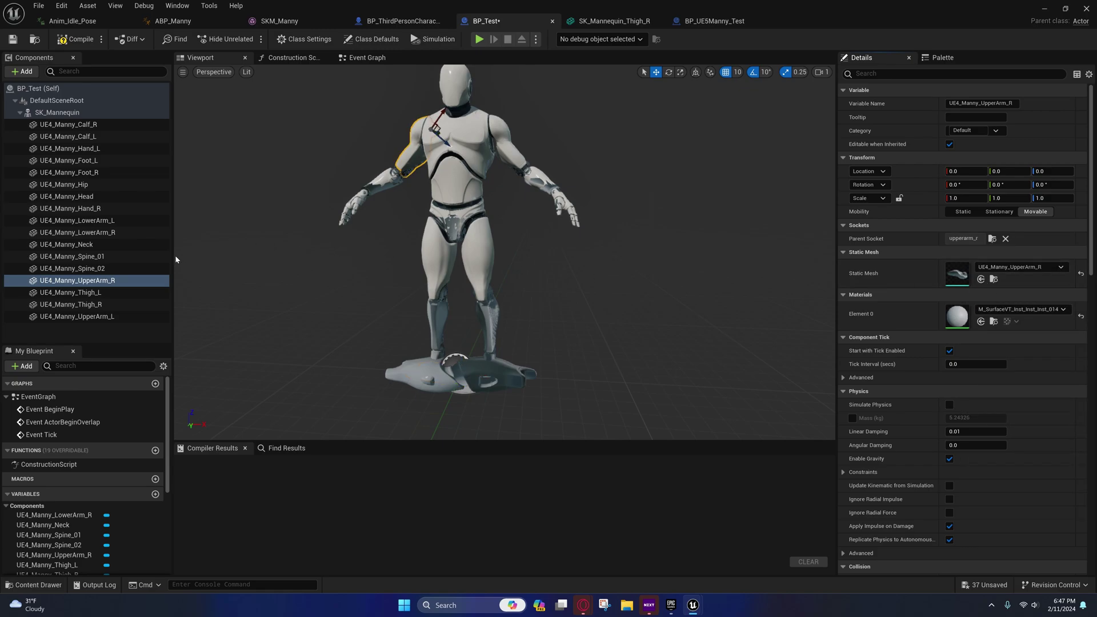
# Set the parent socket of UE4_Manny_Thigh_L to the thigh_l bone and that of UE4_Manny_Thigh_R to thigh_r
pyautogui.click(93, 294)
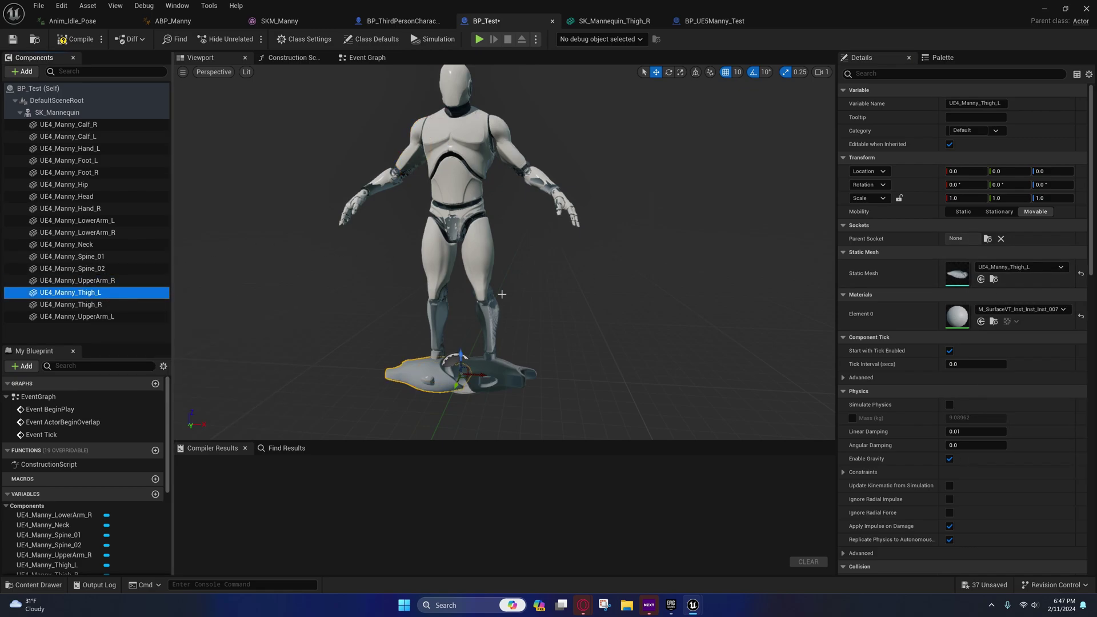
pyautogui.click(988, 238)
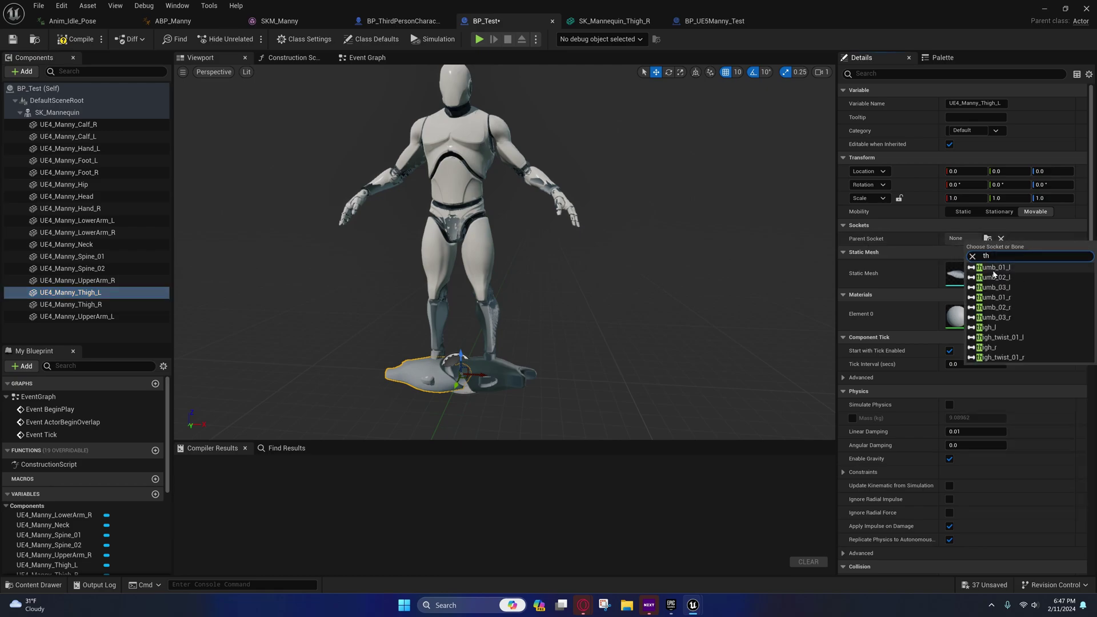
pyautogui.click(987, 327)
pyautogui.click(82, 305)
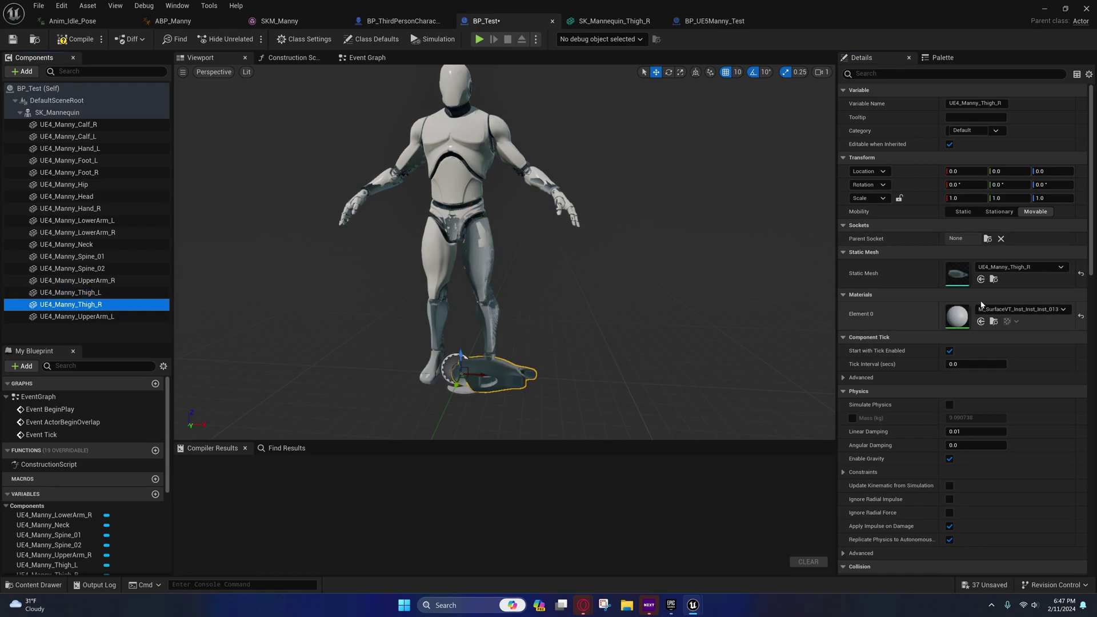
pyautogui.click(987, 239)
pyautogui.write('thi')
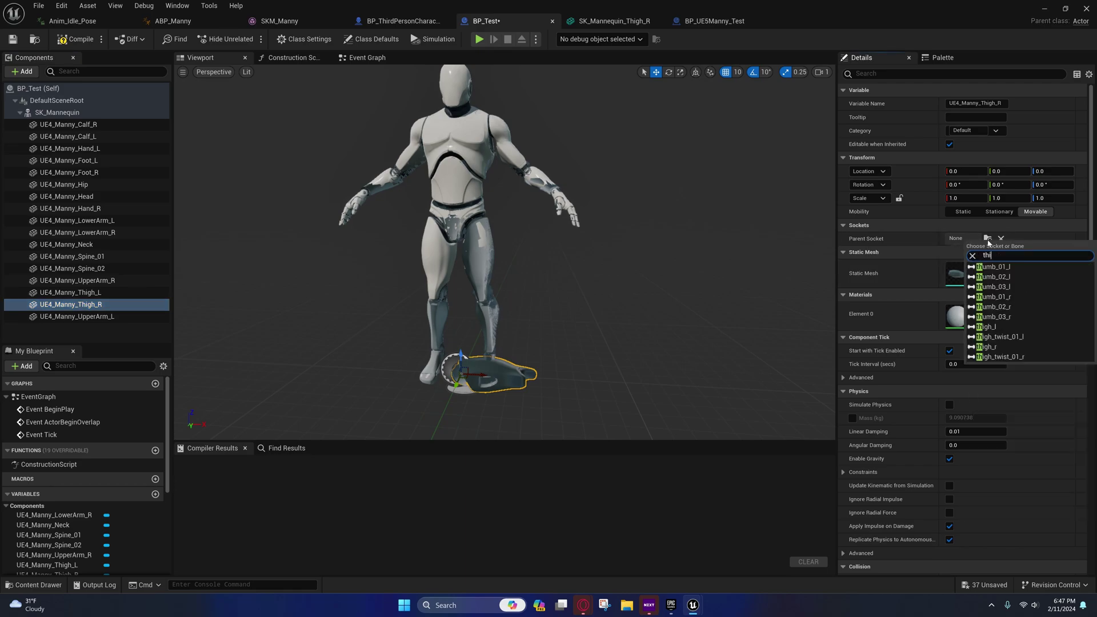
pyautogui.click(991, 289)
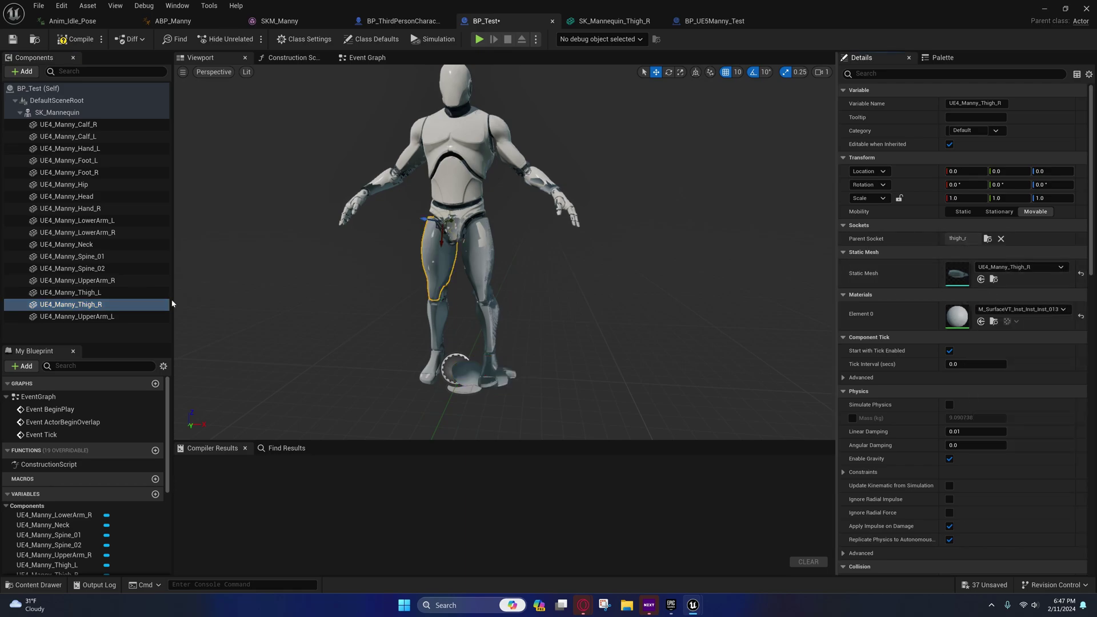
# Set the parent socket of the UE4_Manny_UpperArm_L component to the upperarm_l bone
pyautogui.click(80, 317)
pyautogui.click(988, 239)
pyautogui.write('upp')
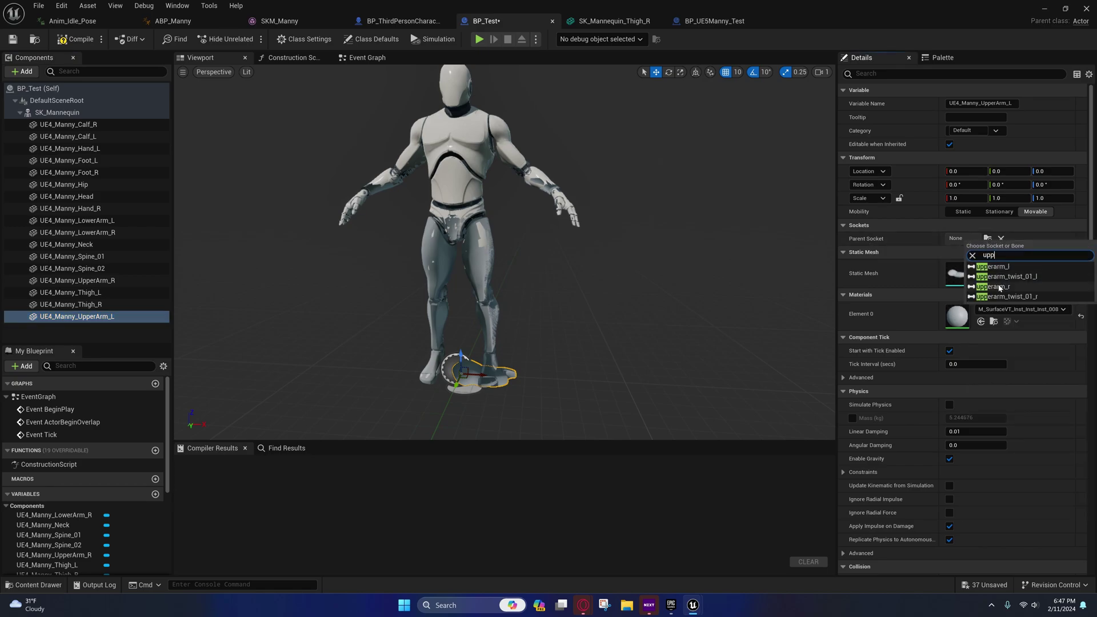
pyautogui.click(994, 267)
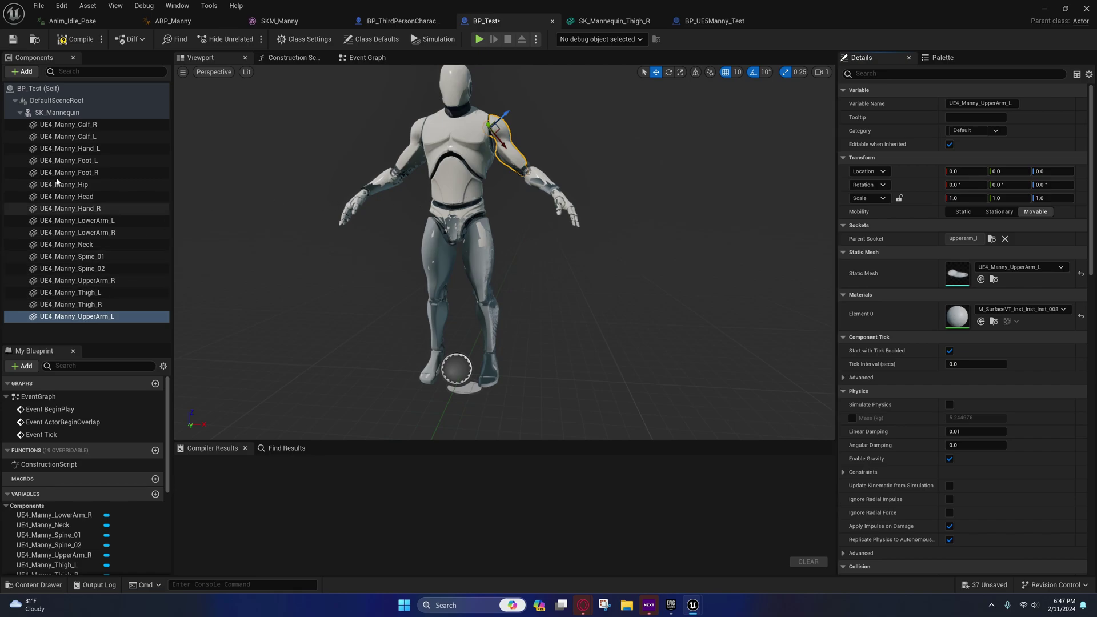
# Turn off the Visible rendering option of the SK_Mannequin component
pyautogui.click(57, 113)
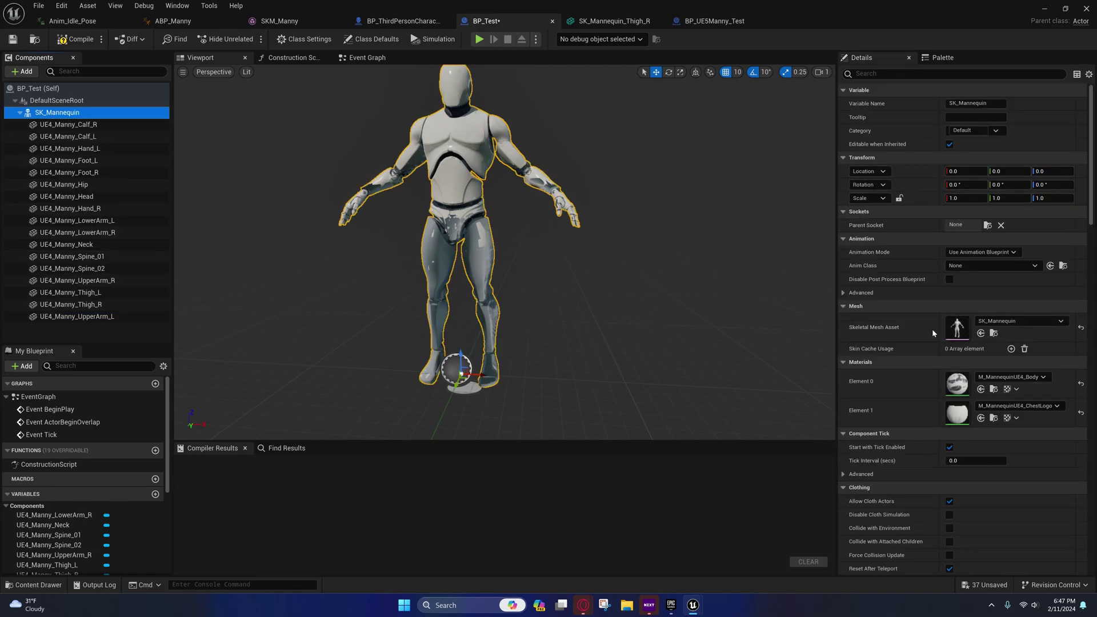
pyautogui.click(904, 75)
pyautogui.write('vi')
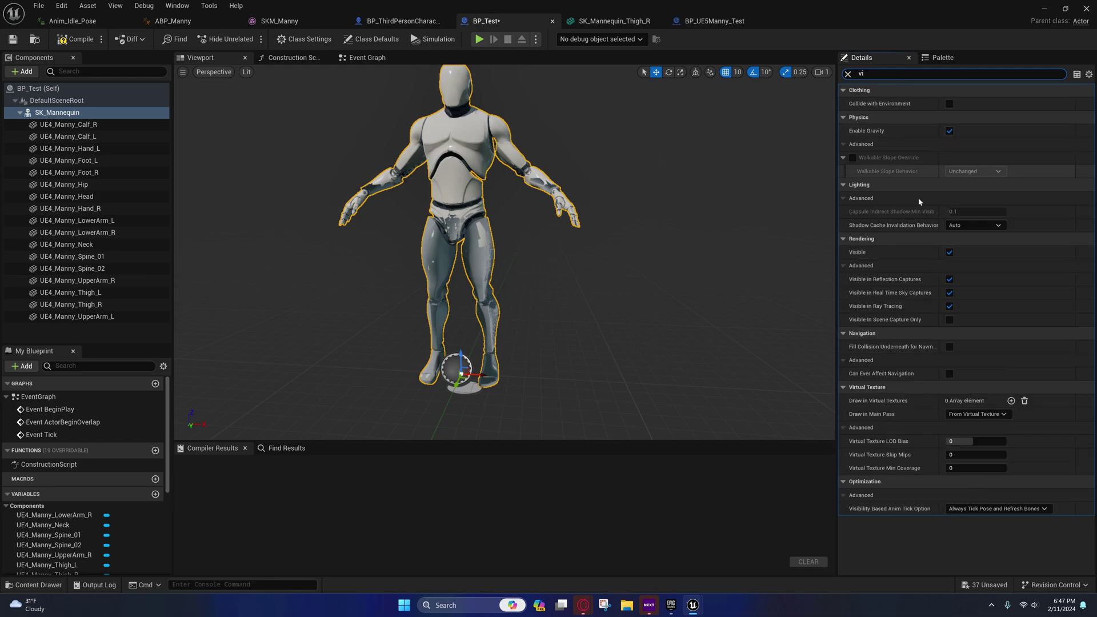
pyautogui.click(949, 252)
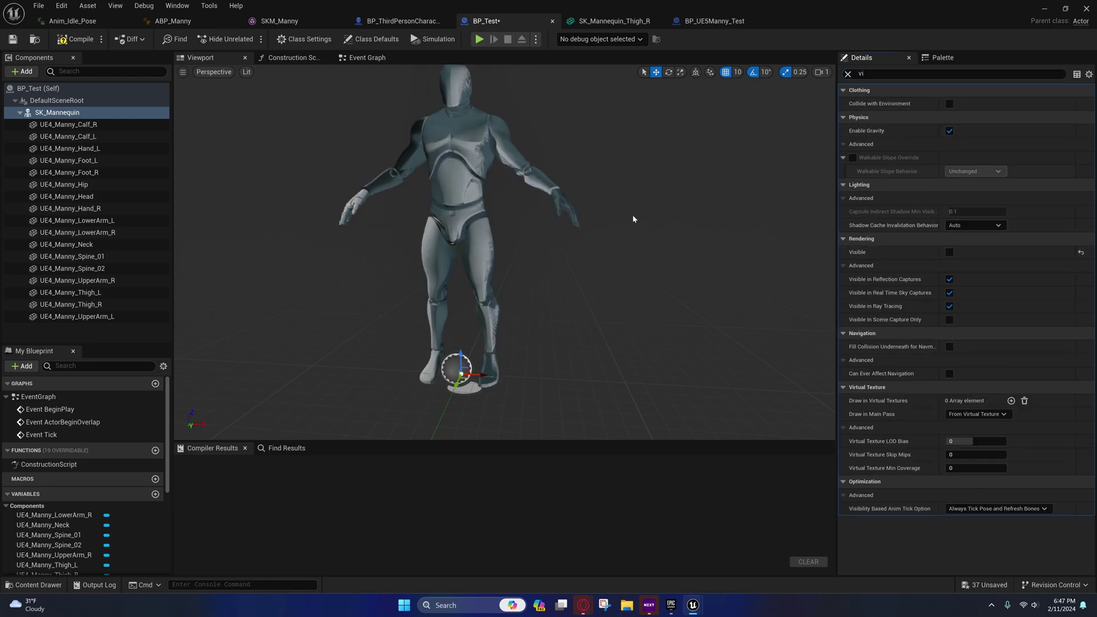
# Inspect the segmented mannequin from a wider view, and save and compile BP_Test
pyautogui.moveTo(611, 207); pyautogui.dragTo(585, 214, button='right')
pyautogui.moveTo(511, 235); pyautogui.dragTo(534, 222, button='right')
pyautogui.scroll(-1, 605, 229)
pyautogui.click(13, 41)
pyautogui.click(76, 41)
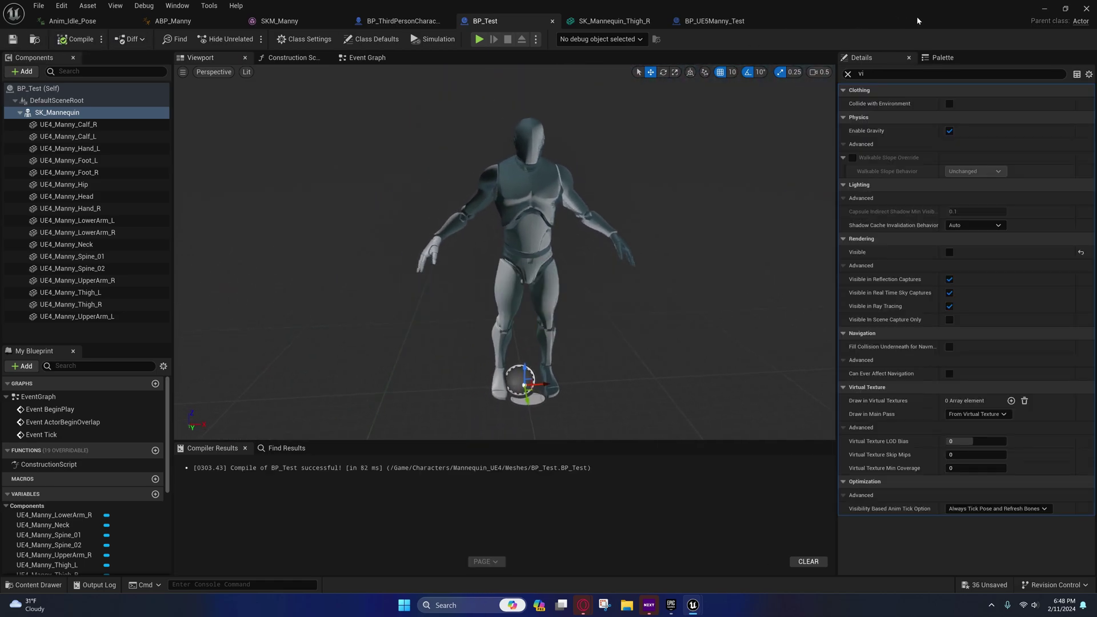
# Return to the level and open the UE4_Manny_Neck static mesh from the UE4_Pieces folder
pyautogui.click(1046, 10)
pyautogui.moveTo(531, 286); pyautogui.dragTo(512, 269, button='right')
pyautogui.press('w')
pyautogui.press('s')
pyautogui.press('s')
pyautogui.click(20, 585)
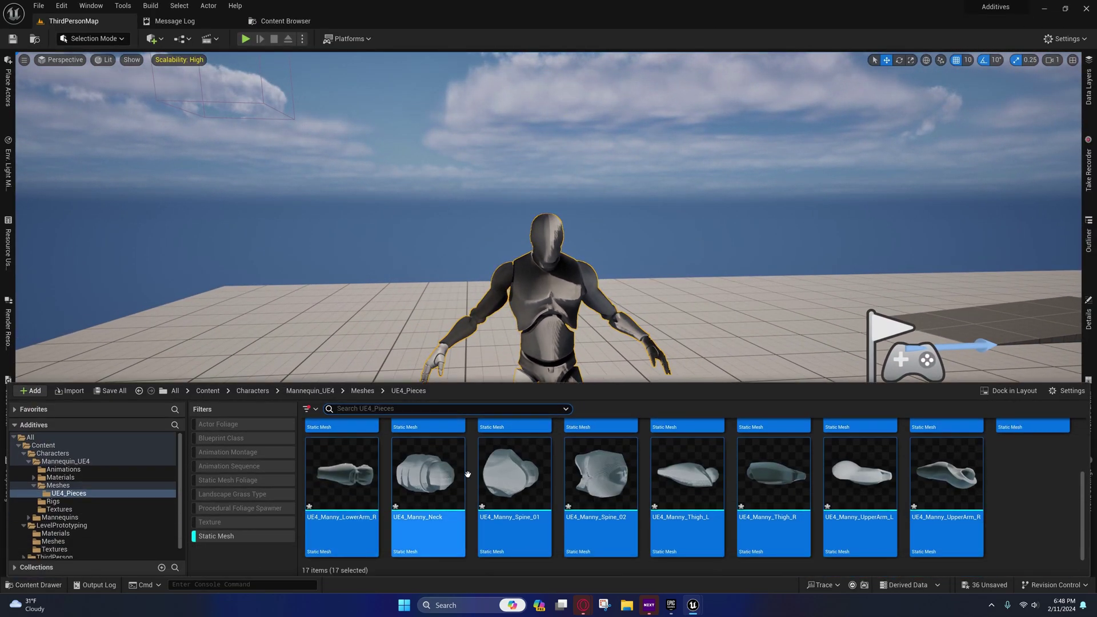
pyautogui.click(428, 474)
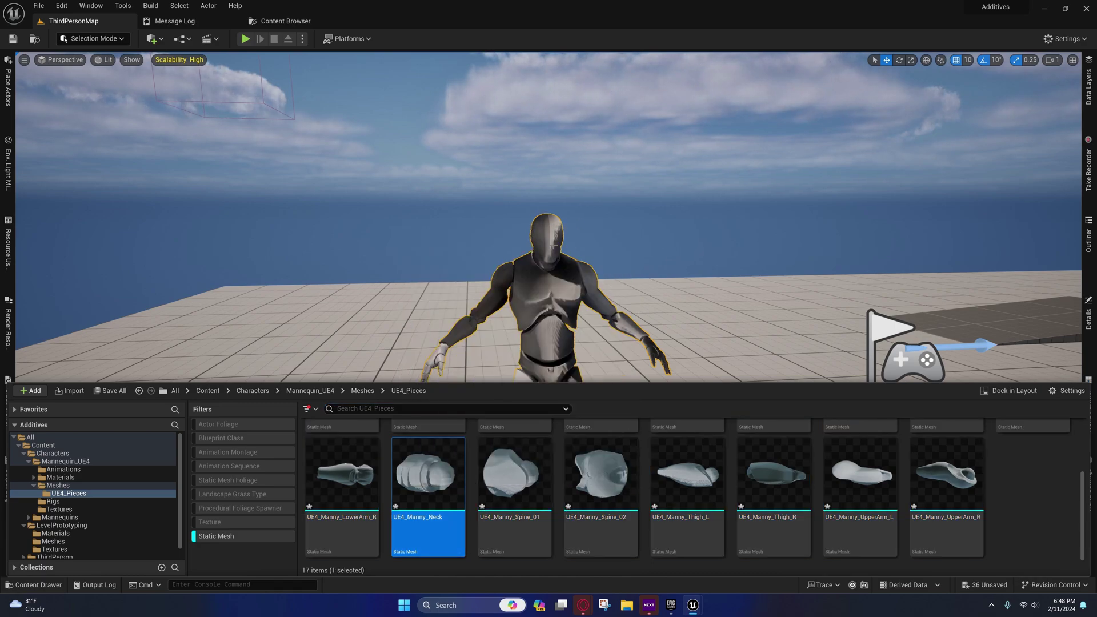
pyautogui.scroll(3, 397, 469)
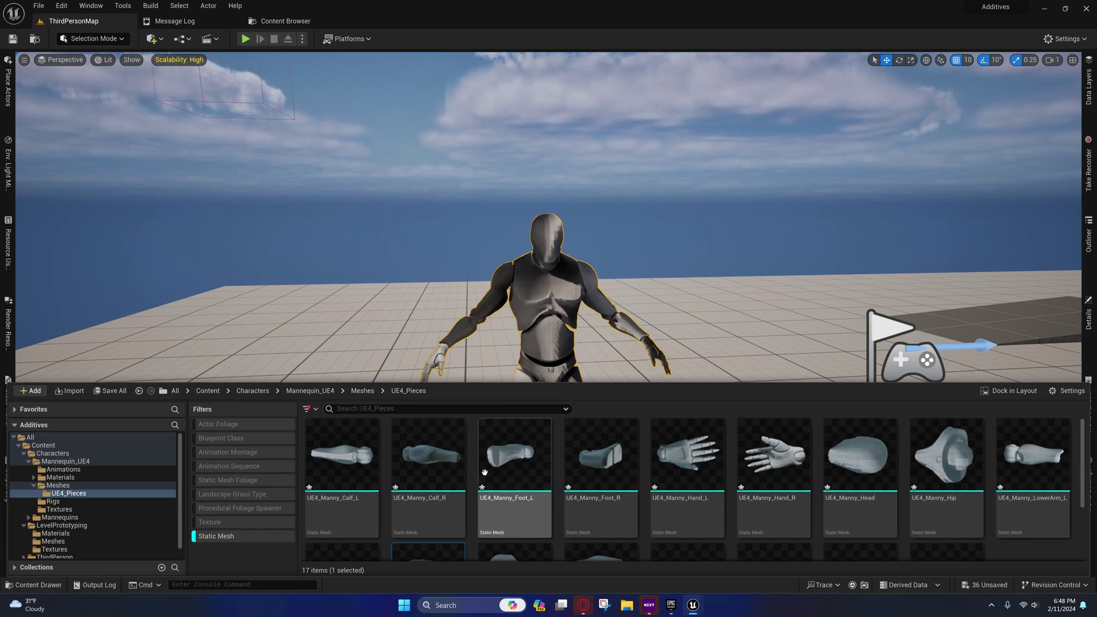
pyautogui.moveTo(424, 462)
pyautogui.scroll(-2, 424, 462)
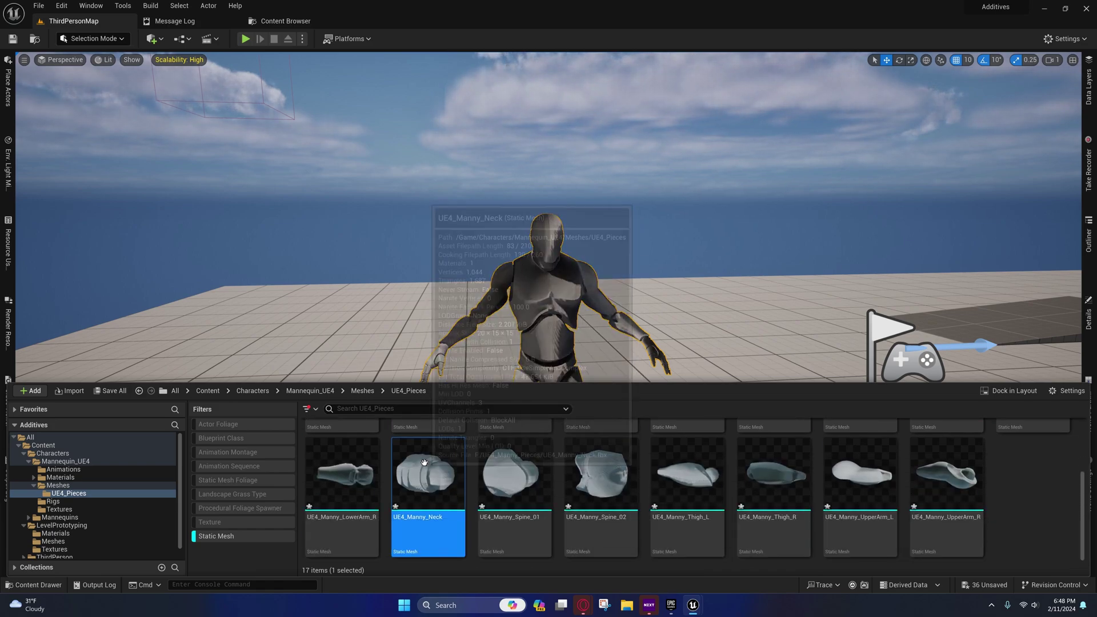
pyautogui.doubleClick(428, 465)
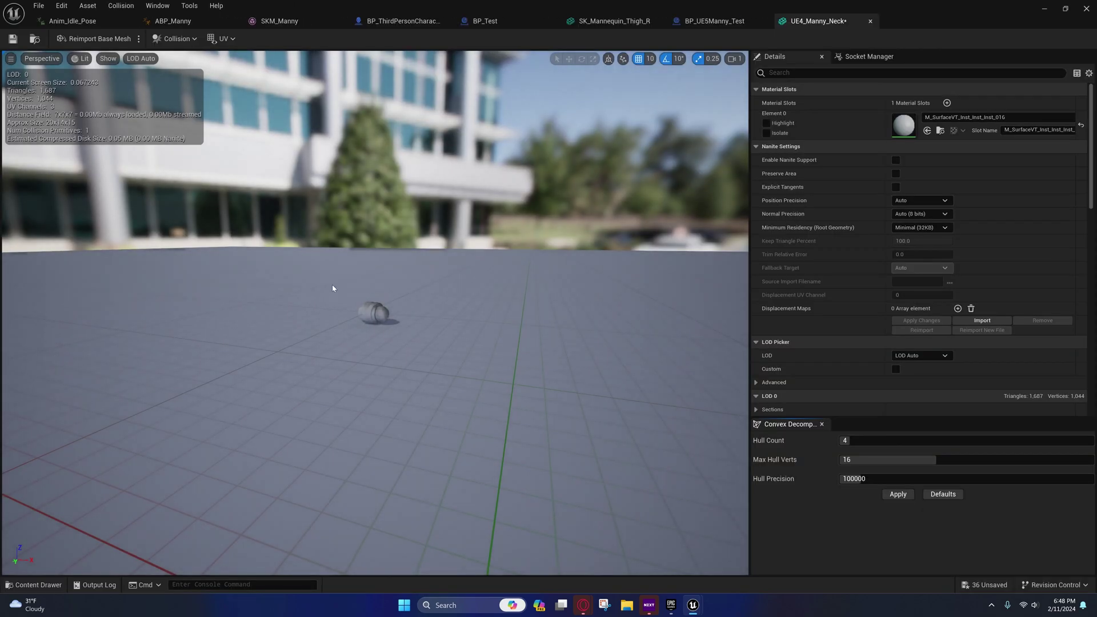
# Display the UV layout overlay of UE4_Manny_Neck and hide it again
pyautogui.click(221, 38)
pyautogui.click(233, 77)
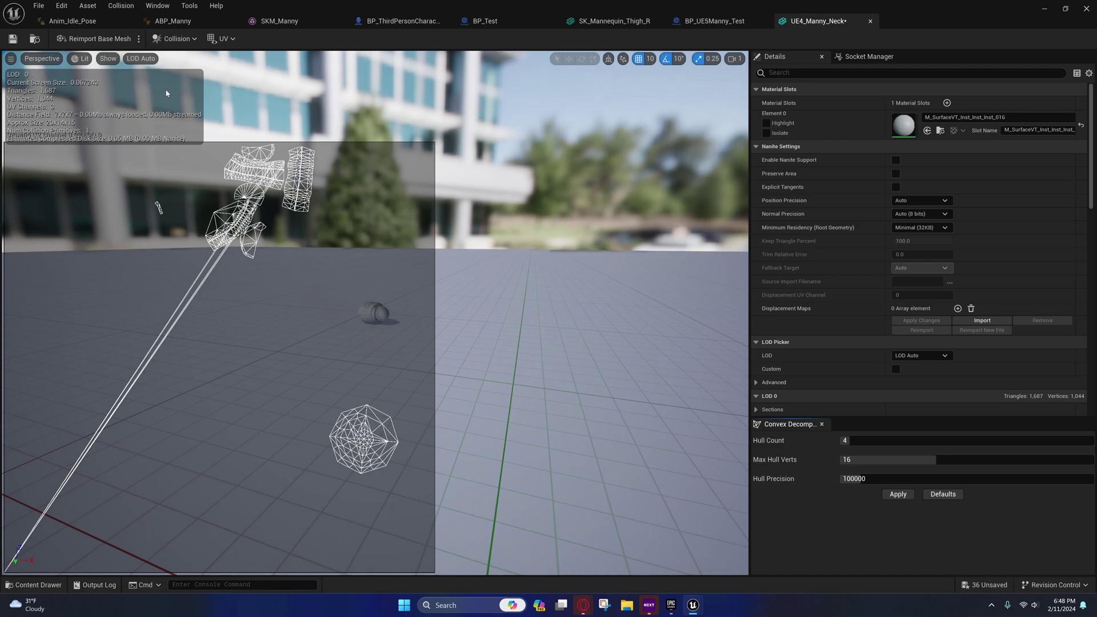
pyautogui.click(224, 40)
pyautogui.click(236, 79)
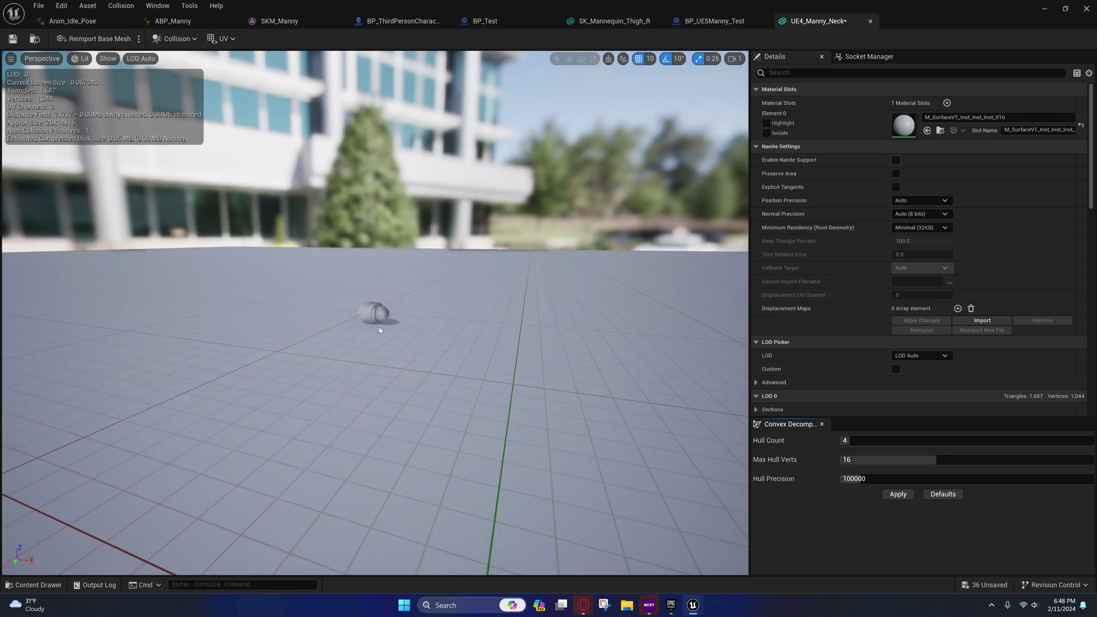
# Examine the neck mesh from several sides, checking its shape and placement relative to the origin
pyautogui.moveTo(421, 295); pyautogui.dragTo(743, 302, button='right')
pyautogui.press('w')
pyautogui.scroll(-4, 421, 295)
pyautogui.press('a')
pyautogui.press('w')
pyautogui.scroll(-4, 421, 295)
pyautogui.press('a')
pyautogui.moveTo(354, 280); pyautogui.dragTo(426, 286, button='right')
pyautogui.scroll(1, 426, 286)
pyautogui.press('s')
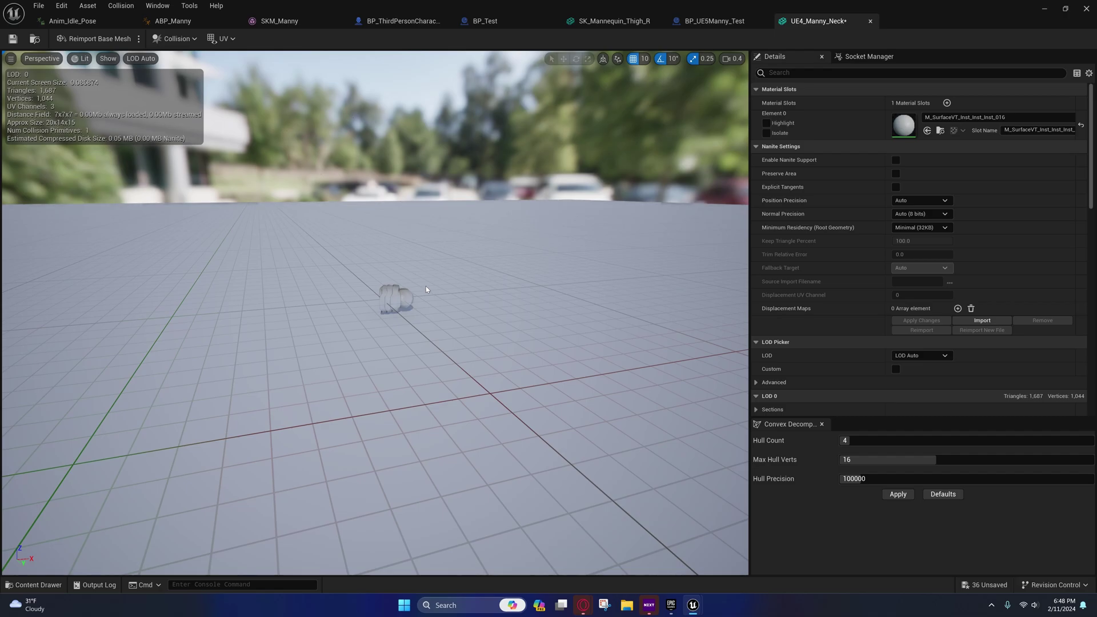
# Return to the level and frame the whole segmented mannequin from the front
pyautogui.click(1042, 9)
pyautogui.moveTo(620, 206); pyautogui.dragTo(626, 247, button='right')
pyautogui.press('s')
pyautogui.press('w')
pyautogui.scroll(-3, 625, 182)
pyautogui.press('s')
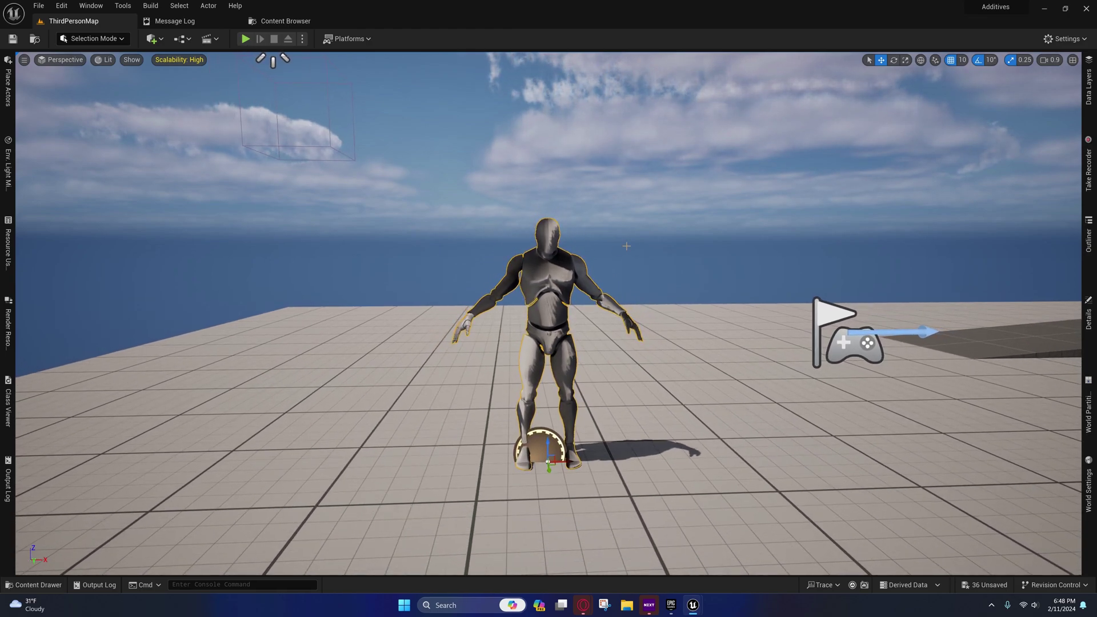